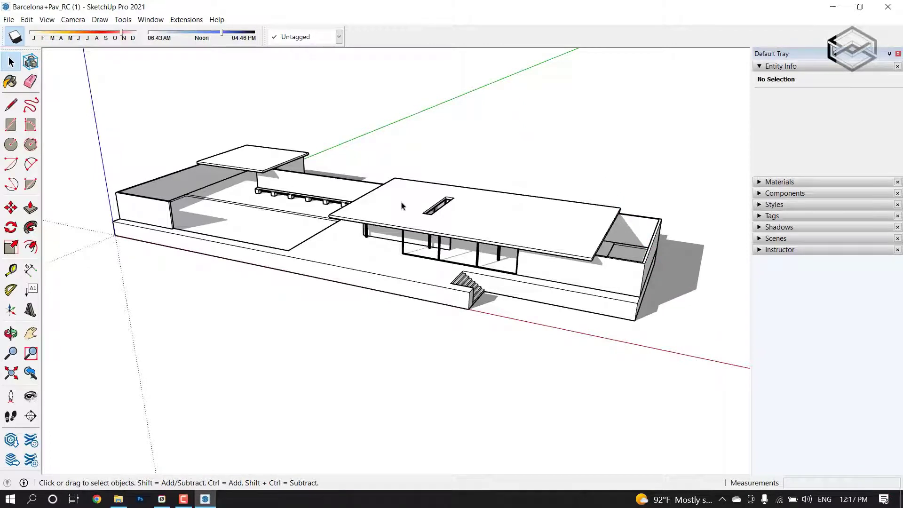
- Orbit around the pavilion to view it from high and low angles
{"action": "mouse_move", "coordinate": [414, 203]}
{"action": "middle_mouse_down"}
{"action": "mouse_move", "coordinate": [332, 204]}
{"action": "mouse_move", "coordinate": [476, 266]}
{"action": "mouse_move", "coordinate": [299, 249]}
{"action": "mouse_move", "coordinate": [376, 249]}
{"action": "middle_mouse_up"}
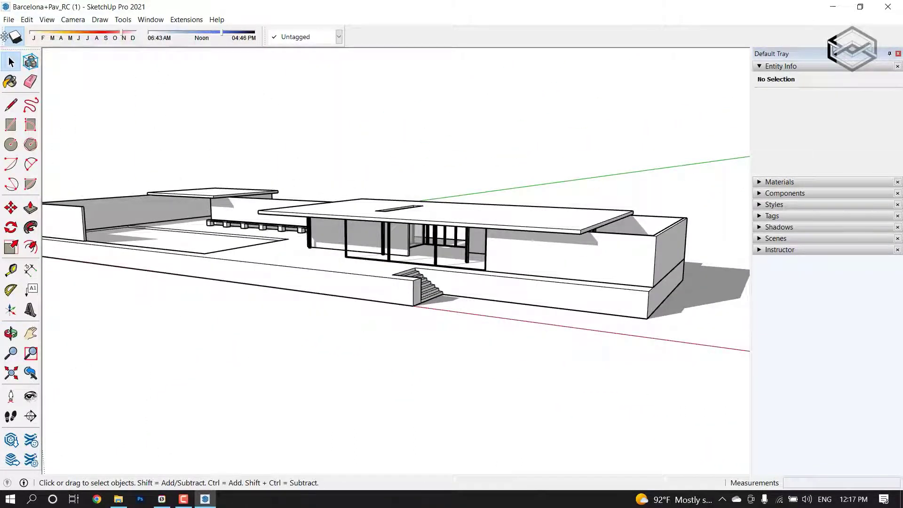
{"action": "left_click", "coordinate": [14, 37]}
{"action": "mouse_move", "coordinate": [363, 114]}
{"action": "middle_mouse_down"}
{"action": "mouse_move", "coordinate": [437, 154]}
{"action": "mouse_move", "coordinate": [181, 233]}
{"action": "middle_mouse_up"}
{"action": "scroll", "coordinate": [390, 222], "scroll_direction": "up", "scroll_amount": 3}
{"action": "scroll", "coordinate": [418, 197], "scroll_direction": "down", "scroll_amount": 4}
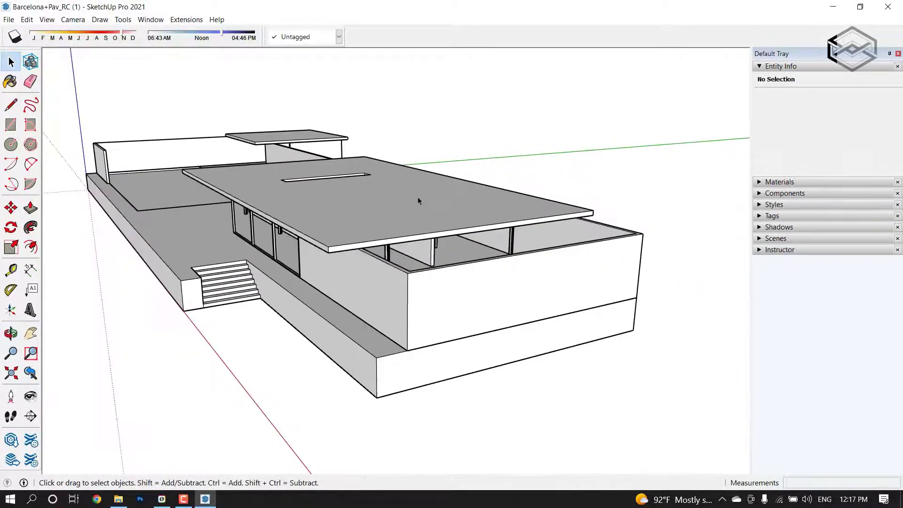
{"action": "mouse_move", "coordinate": [325, 239]}
{"action": "middle_mouse_down"}
{"action": "mouse_move", "coordinate": [319, 213]}
{"action": "mouse_move", "coordinate": [297, 235]}
{"action": "middle_mouse_up"}
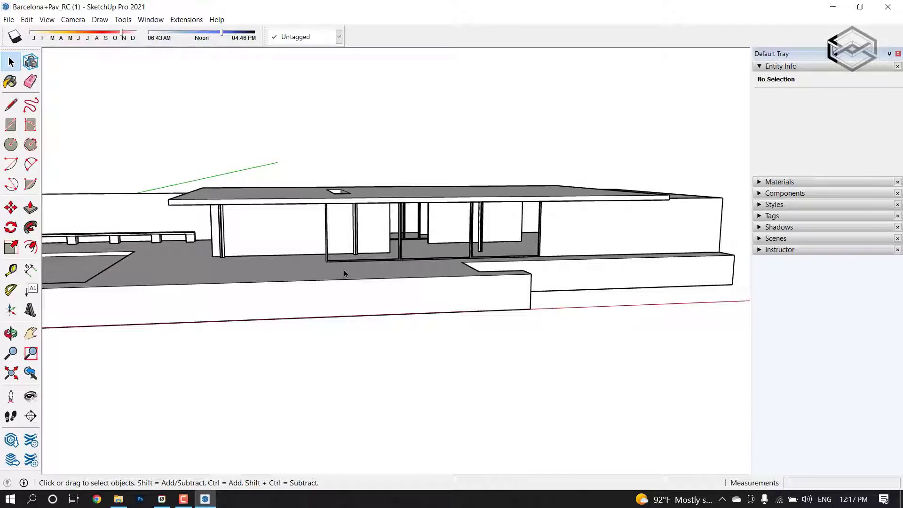
{"action": "mouse_move", "coordinate": [344, 269]}
{"action": "middle_mouse_down"}
{"action": "mouse_move", "coordinate": [333, 262]}
{"action": "mouse_move", "coordinate": [447, 278]}
{"action": "mouse_move", "coordinate": [444, 270]}
{"action": "mouse_move", "coordinate": [532, 253]}
{"action": "mouse_move", "coordinate": [325, 202]}
{"action": "middle_mouse_up"}
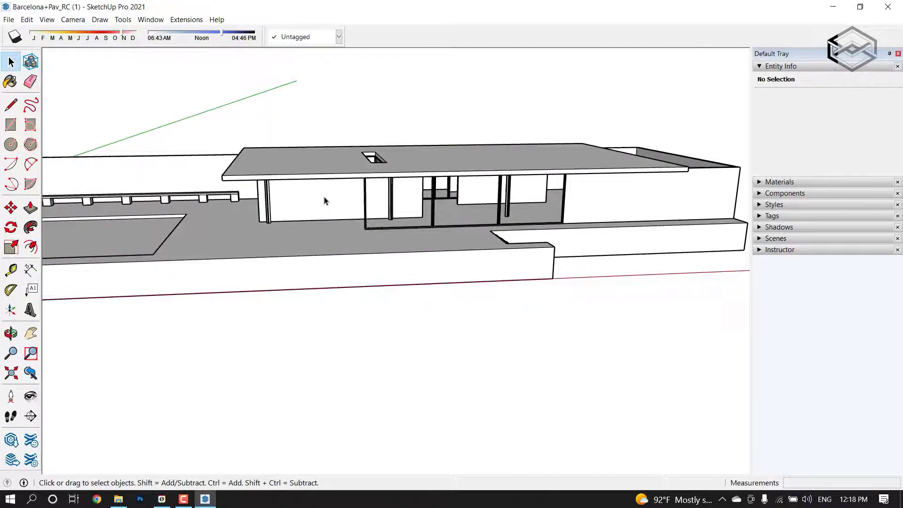
{"action": "scroll", "coordinate": [324, 202], "scroll_direction": "up", "scroll_amount": 1}
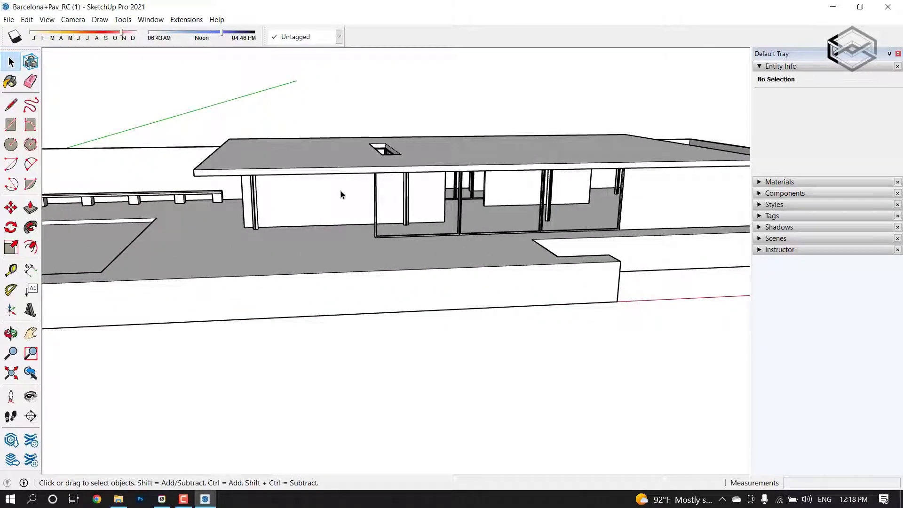
{"action": "scroll", "coordinate": [295, 229], "scroll_direction": "down", "scroll_amount": 2}
{"action": "mouse_move", "coordinate": [295, 229]}
{"action": "middle_mouse_down"}
{"action": "mouse_move", "coordinate": [202, 249]}
{"action": "mouse_move", "coordinate": [225, 351]}
{"action": "mouse_move", "coordinate": [249, 339]}
{"action": "middle_mouse_up"}
{"action": "scroll", "coordinate": [461, 224], "scroll_direction": "up", "scroll_amount": 2}
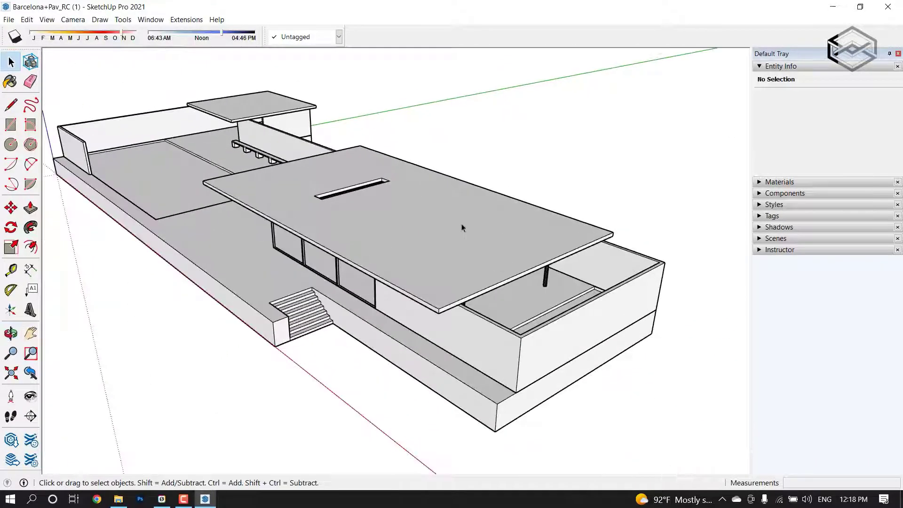
- Show the Face Style toolbar and switch on X-ray to see through the pavilion
{"action": "left_click", "coordinate": [174, 18]}
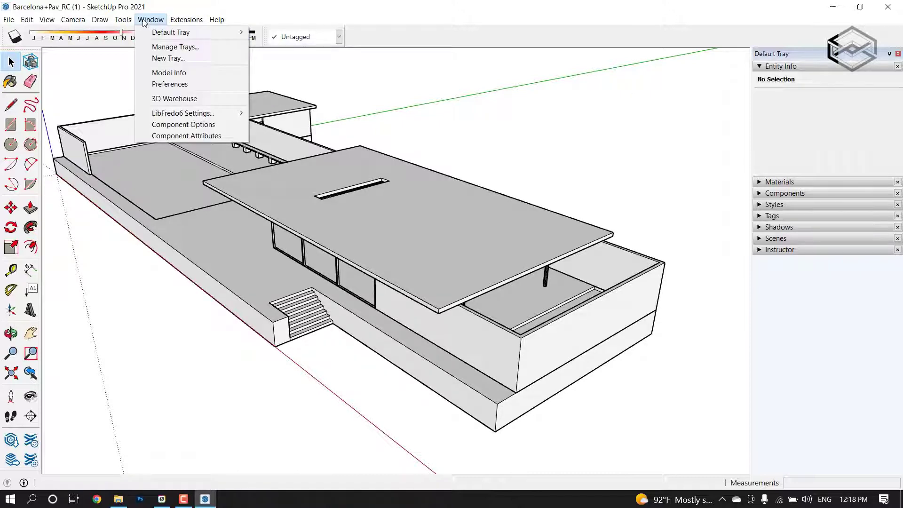
{"action": "left_click", "coordinate": [419, 31]}
{"action": "right_click", "coordinate": [419, 31]}
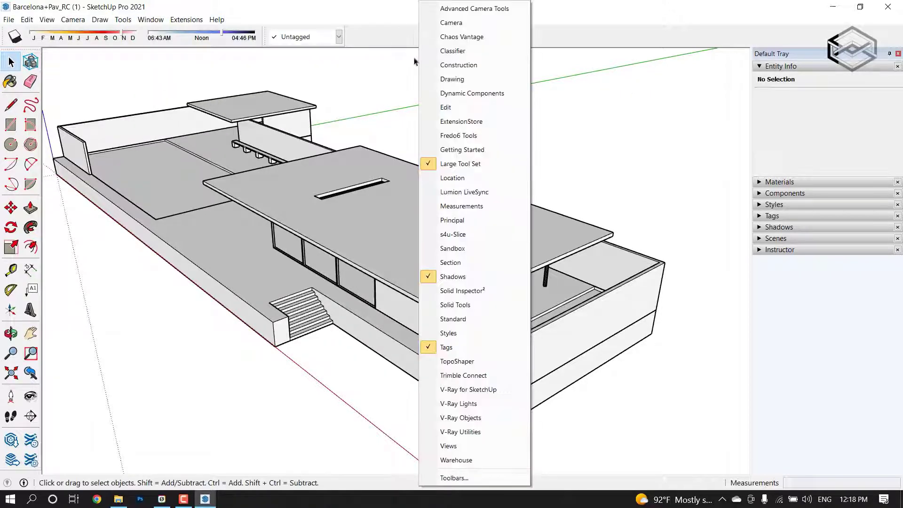
{"action": "left_click", "coordinate": [450, 334]}
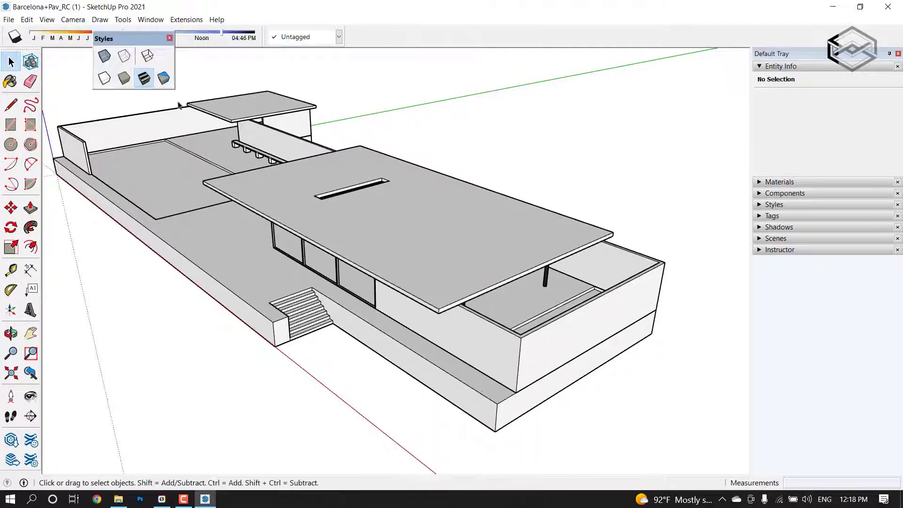
{"action": "left_click", "coordinate": [109, 56]}
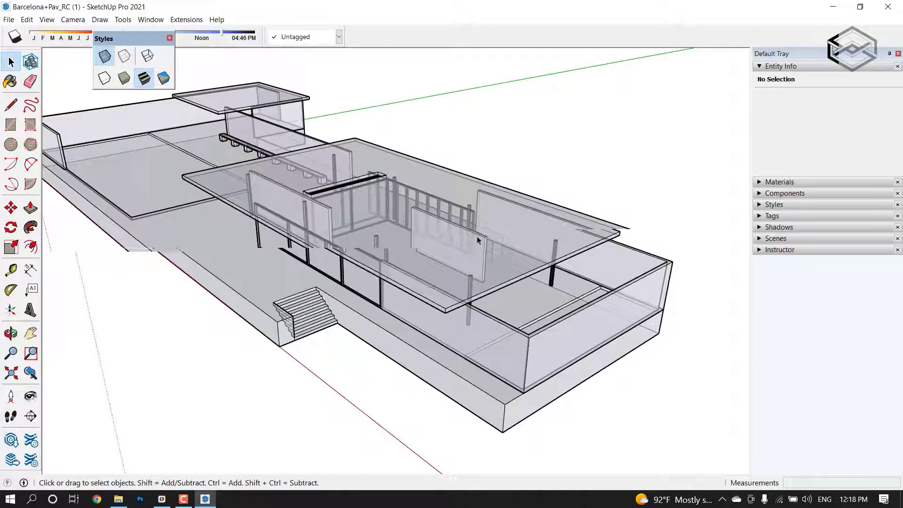
{"action": "scroll", "coordinate": [489, 254], "scroll_direction": "up", "scroll_amount": 3}
{"action": "mouse_move", "coordinate": [479, 238]}
{"action": "middle_mouse_down"}
{"action": "mouse_move", "coordinate": [407, 135]}
{"action": "mouse_move", "coordinate": [458, 309]}
{"action": "mouse_move", "coordinate": [537, 337]}
{"action": "mouse_move", "coordinate": [493, 187]}
{"action": "mouse_move", "coordinate": [619, 193]}
{"action": "mouse_move", "coordinate": [427, 230]}
{"action": "mouse_move", "coordinate": [533, 128]}
{"action": "middle_mouse_up"}
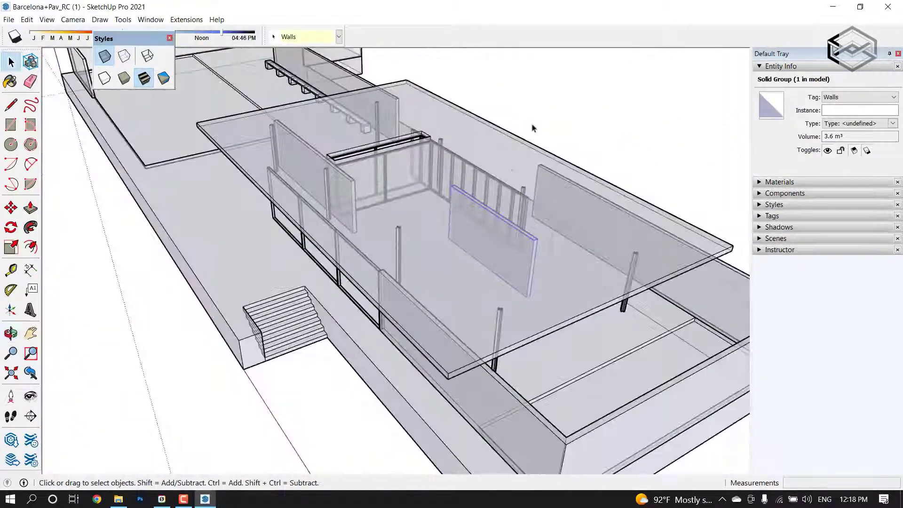
- Select the roof and turn X-ray off so faces render opaque again
{"action": "left_click", "coordinate": [54, 87]}
{"action": "mouse_move", "coordinate": [501, 236]}
{"action": "middle_mouse_down"}
{"action": "mouse_move", "coordinate": [511, 230]}
{"action": "mouse_move", "coordinate": [454, 205]}
{"action": "mouse_move", "coordinate": [506, 233]}
{"action": "mouse_move", "coordinate": [366, 264]}
{"action": "middle_mouse_up"}
{"action": "left_click", "coordinate": [453, 204]}
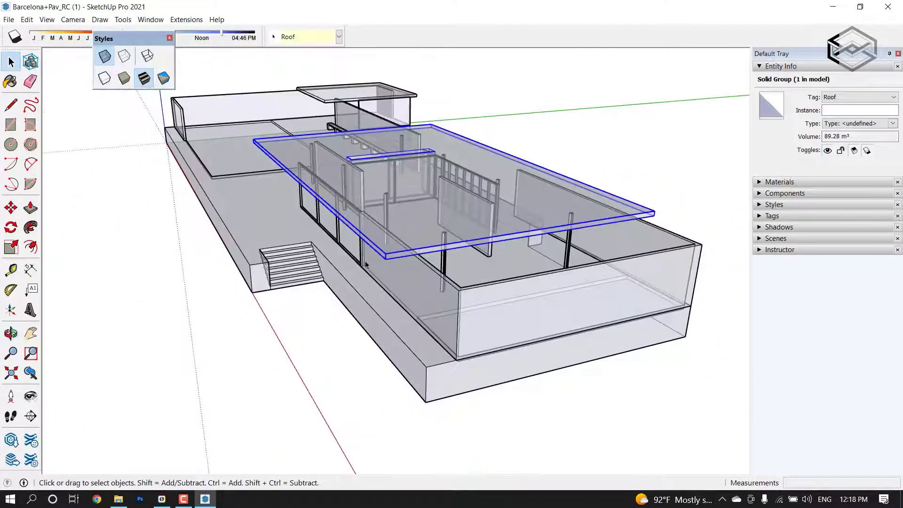
{"action": "mouse_move", "coordinate": [467, 205]}
{"action": "middle_mouse_down"}
{"action": "mouse_move", "coordinate": [550, 207]}
{"action": "mouse_move", "coordinate": [322, 174]}
{"action": "mouse_move", "coordinate": [331, 182]}
{"action": "middle_mouse_up"}
{"action": "scroll", "coordinate": [311, 166], "scroll_direction": "up", "scroll_amount": 2}
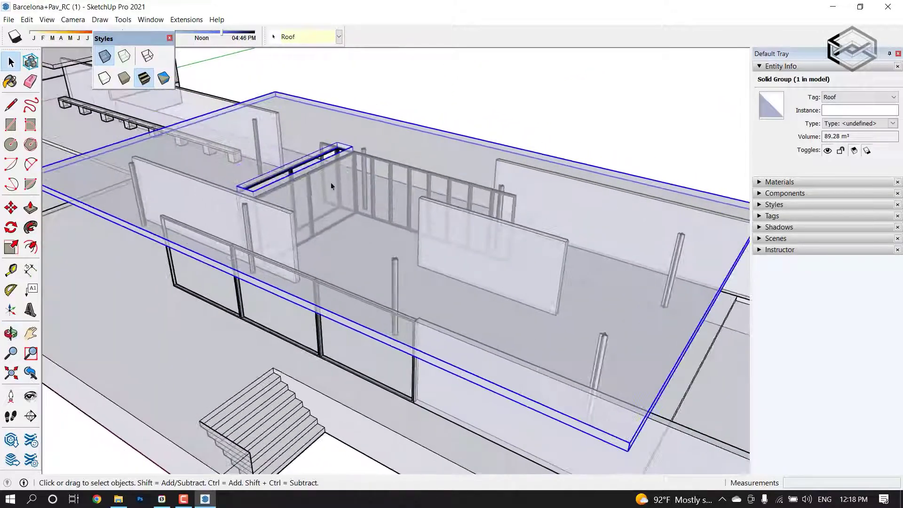
{"action": "scroll", "coordinate": [331, 182], "scroll_direction": "down", "scroll_amount": 2}
{"action": "left_click", "coordinate": [107, 57]}
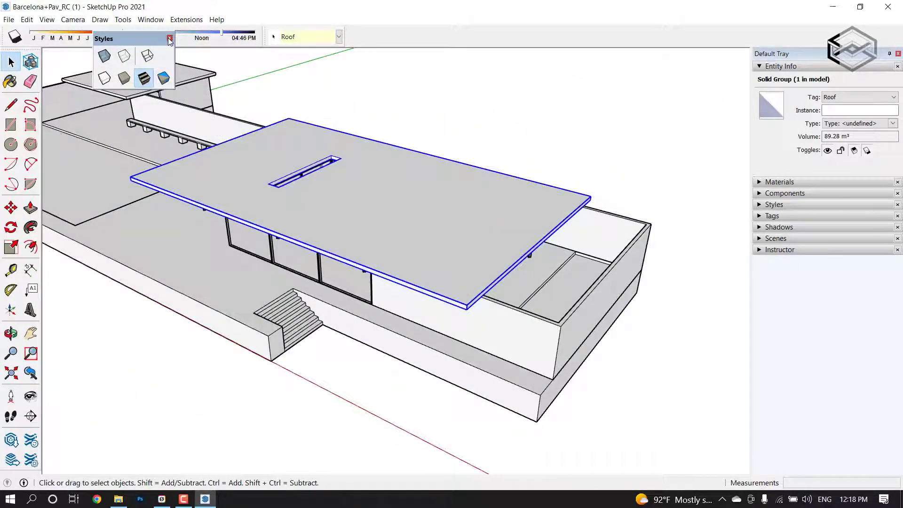
{"action": "left_click", "coordinate": [170, 40]}
- Hide the roof to view the interior, then Unhide All to restore it
{"action": "right_click", "coordinate": [401, 211]}
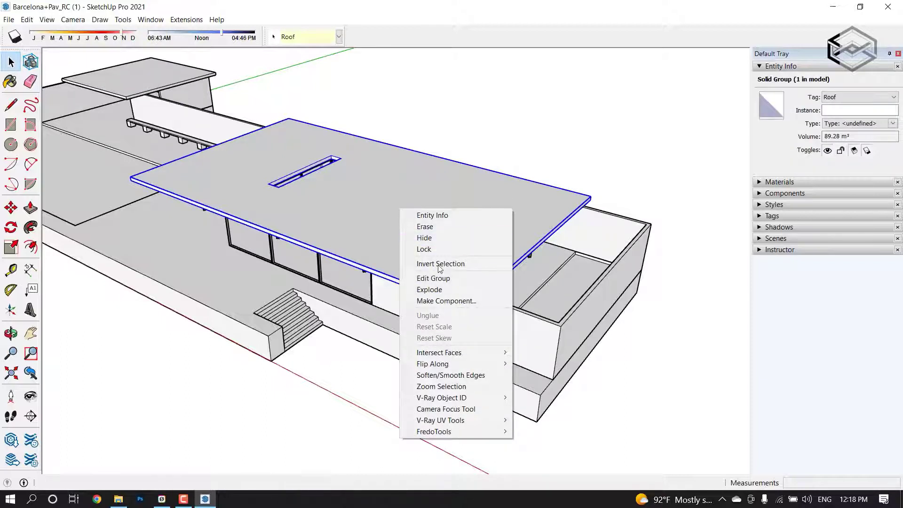
{"action": "left_click", "coordinate": [434, 238]}
{"action": "scroll", "coordinate": [381, 201], "scroll_direction": "up", "scroll_amount": 2}
{"action": "scroll", "coordinate": [381, 201], "scroll_direction": "up", "scroll_amount": 1}
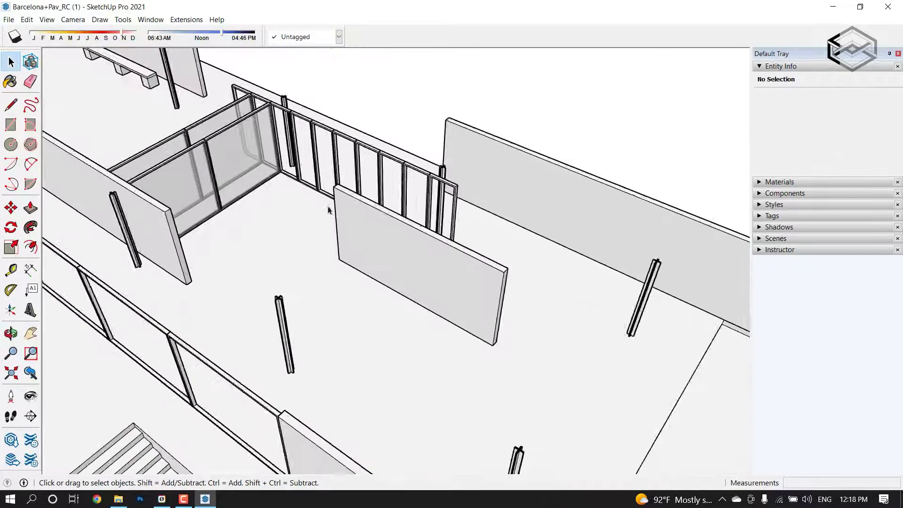
{"action": "scroll", "coordinate": [381, 202], "scroll_direction": "up", "scroll_amount": 2}
{"action": "scroll", "coordinate": [381, 201], "scroll_direction": "down", "scroll_amount": 1}
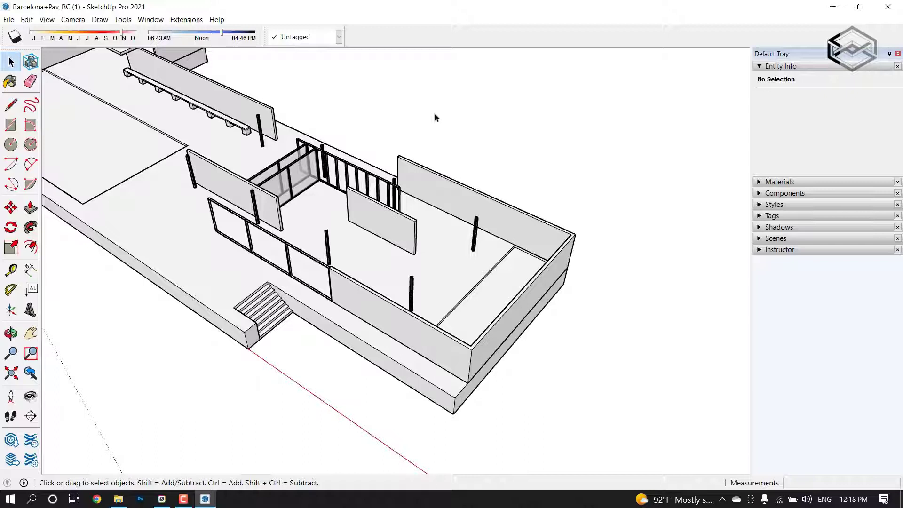
{"action": "left_click", "coordinate": [27, 19]}
{"action": "mouse_move", "coordinate": [46, 177]}
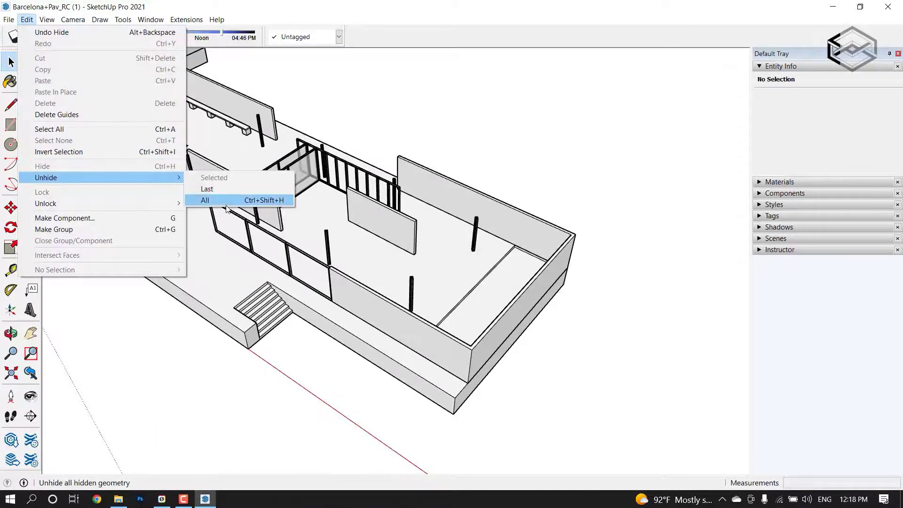
{"action": "left_click", "coordinate": [228, 200]}
- Hide the roof again from a lower side angle
{"action": "mouse_move", "coordinate": [484, 195]}
{"action": "middle_mouse_down"}
{"action": "mouse_move", "coordinate": [379, 193]}
{"action": "mouse_move", "coordinate": [77, 114]}
{"action": "mouse_move", "coordinate": [637, 137]}
{"action": "mouse_move", "coordinate": [506, 141]}
{"action": "mouse_move", "coordinate": [476, 191]}
{"action": "mouse_move", "coordinate": [332, 188]}
{"action": "mouse_move", "coordinate": [433, 185]}
{"action": "mouse_move", "coordinate": [399, 161]}
{"action": "mouse_move", "coordinate": [268, 252]}
{"action": "mouse_move", "coordinate": [361, 204]}
{"action": "mouse_move", "coordinate": [515, 231]}
{"action": "mouse_move", "coordinate": [465, 229]}
{"action": "mouse_move", "coordinate": [456, 213]}
{"action": "middle_mouse_up"}
{"action": "left_click", "coordinate": [456, 213]}
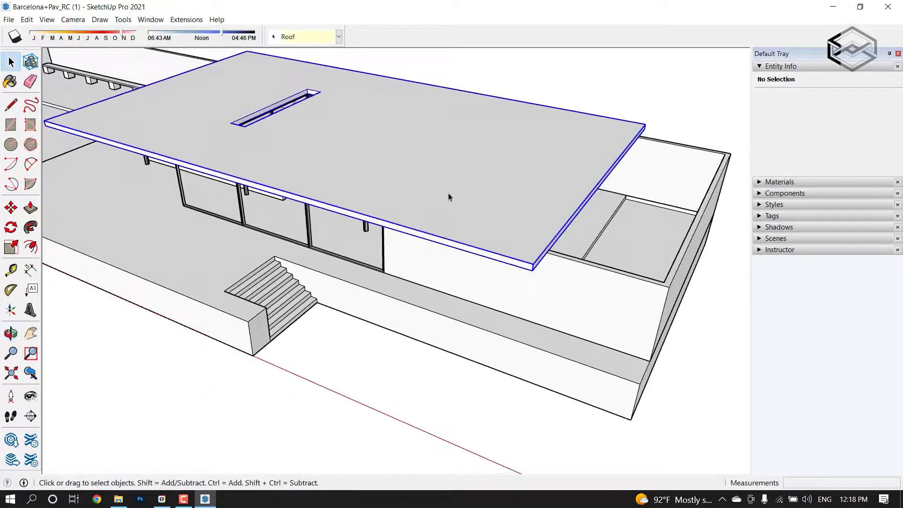
{"action": "right_click", "coordinate": [445, 182]}
{"action": "left_click", "coordinate": [470, 213]}
- Lock the walls group and then hide it
{"action": "right_click", "coordinate": [554, 64]}
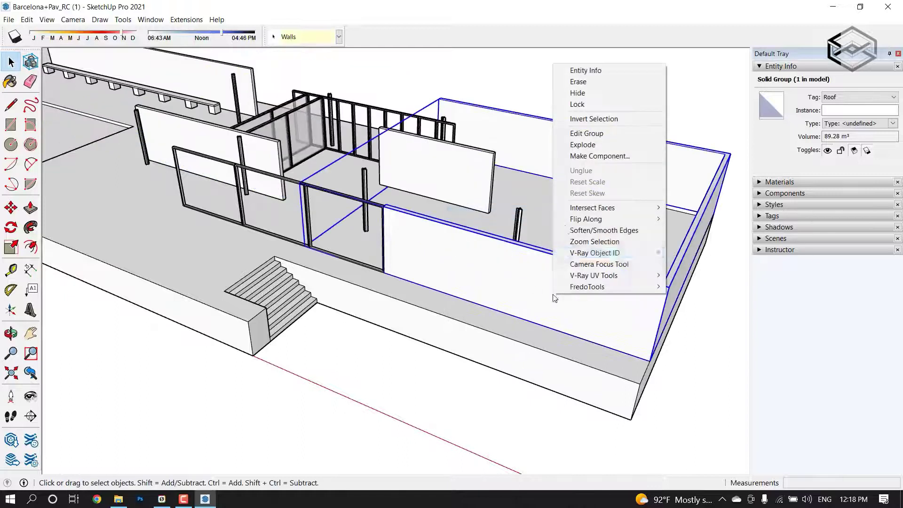
{"action": "left_click", "coordinate": [585, 105]}
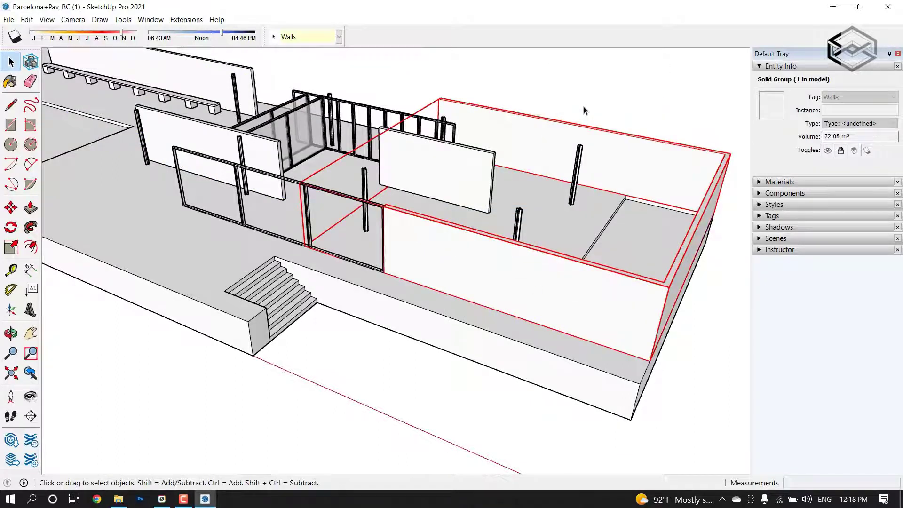
{"action": "right_click", "coordinate": [533, 272]}
{"action": "left_click", "coordinate": [560, 69]}
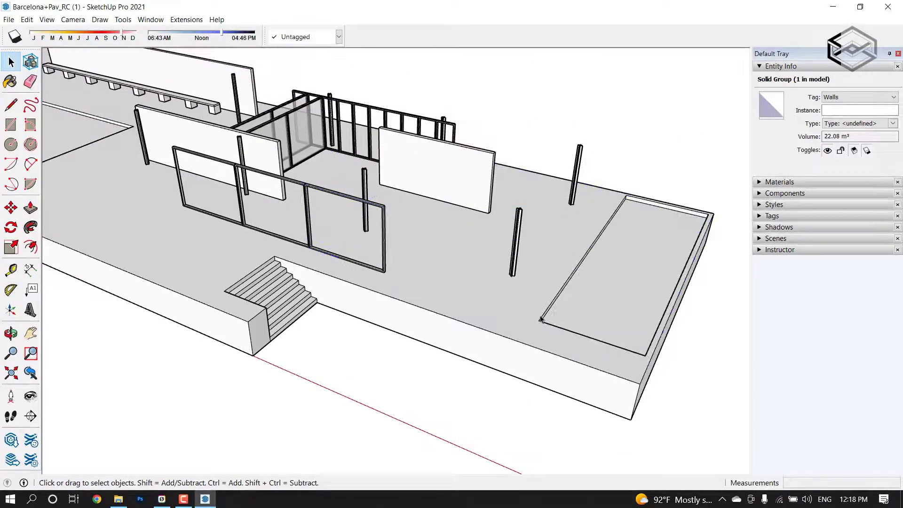
- Unhide the last hidden item to bring the walls back into view
{"action": "left_click", "coordinate": [27, 19]}
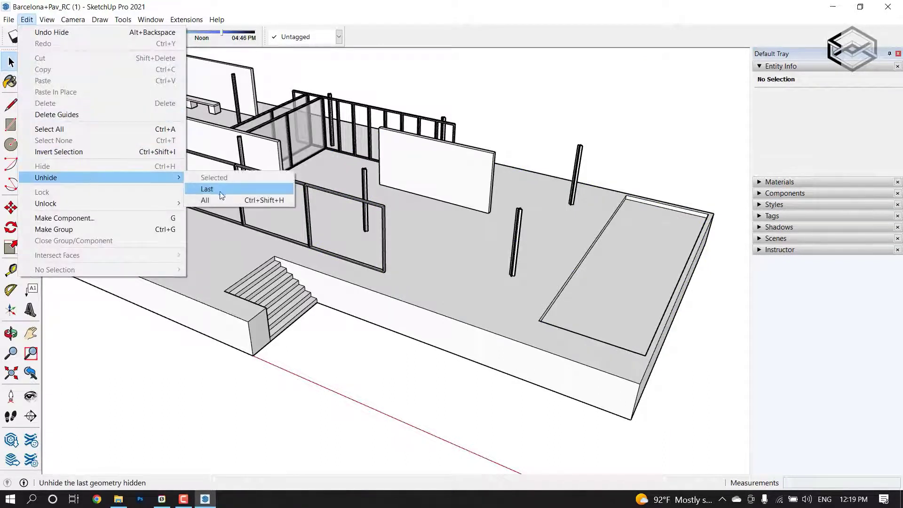
{"action": "left_click", "coordinate": [221, 195]}
{"action": "middle_click_drag", "start_coordinate": [215, 323], "coordinate": [404, 154]}
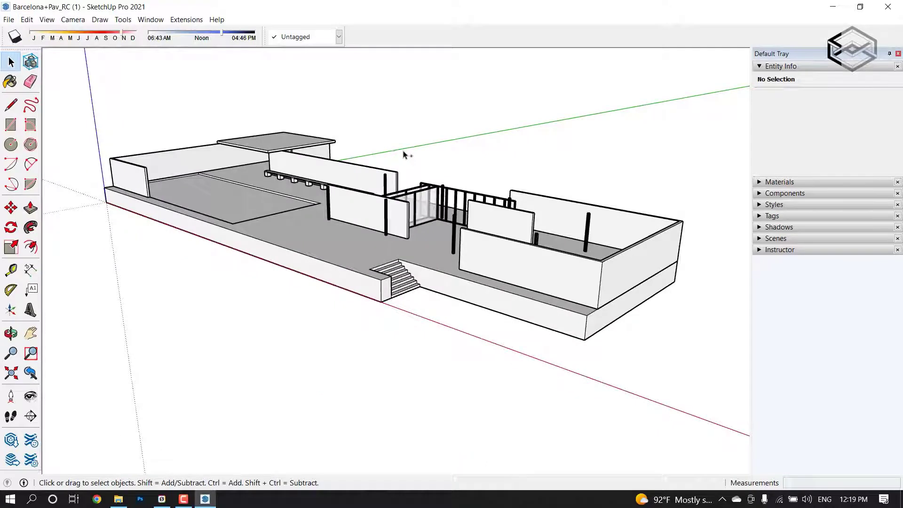
{"action": "scroll", "coordinate": [486, 177], "scroll_direction": "down", "scroll_amount": 2}
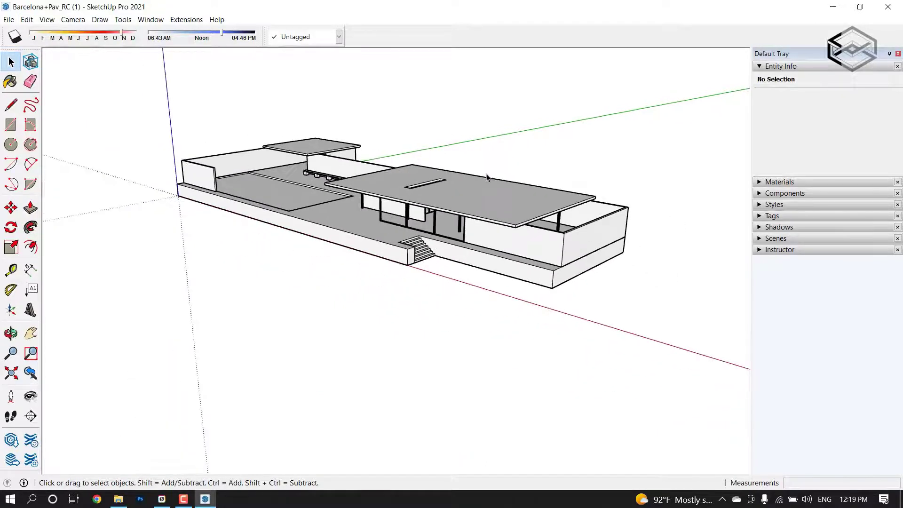
{"action": "left_click", "coordinate": [761, 67]}
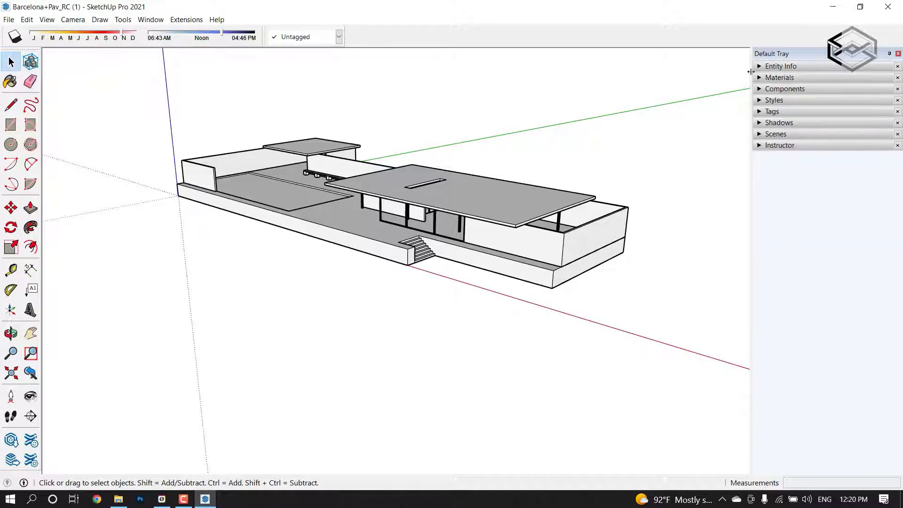
{"action": "middle_click_drag", "start_coordinate": [539, 128], "coordinate": [500, 146]}
{"action": "scroll", "coordinate": [500, 151], "scroll_direction": "up", "scroll_amount": 2}
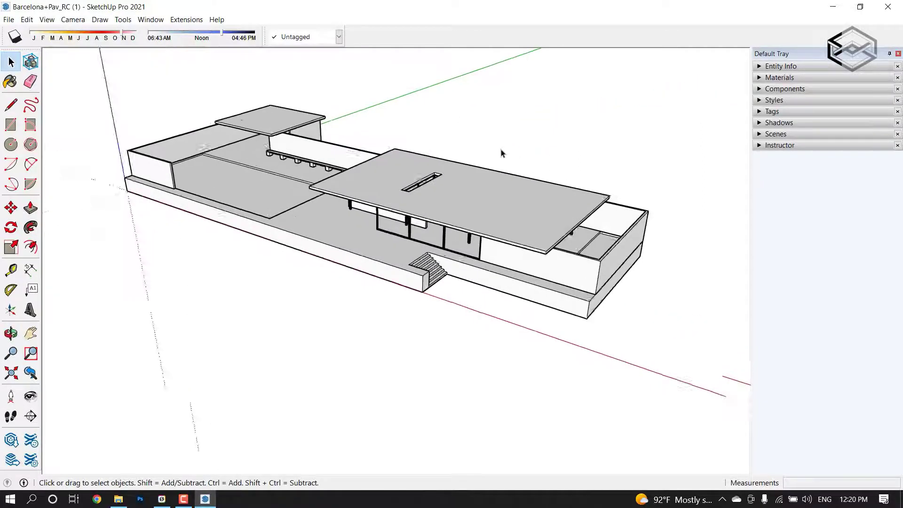
{"action": "scroll", "coordinate": [530, 152], "scroll_direction": "up", "scroll_amount": 1}
{"action": "left_click", "coordinate": [762, 112]}
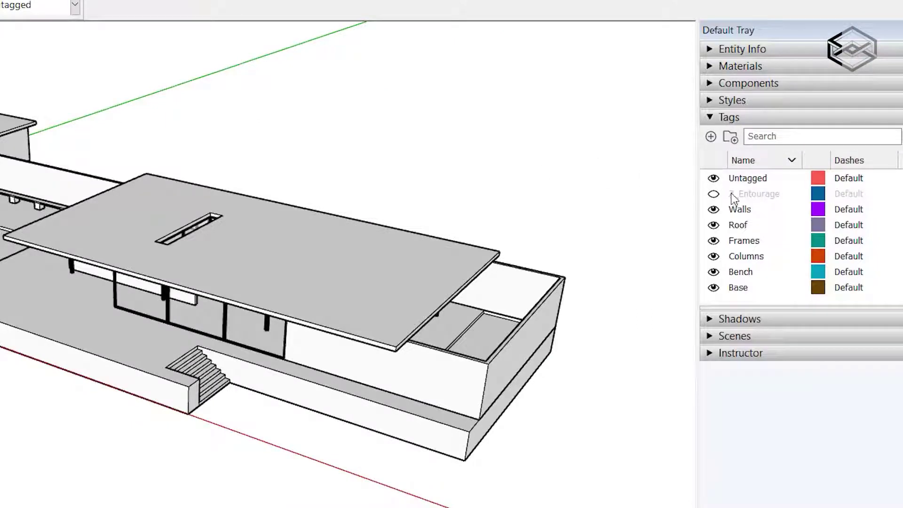
{"action": "mouse_move", "coordinate": [480, 242]}
{"action": "middle_mouse_down"}
{"action": "mouse_move", "coordinate": [302, 171]}
{"action": "mouse_move", "coordinate": [470, 188]}
{"action": "middle_mouse_up"}
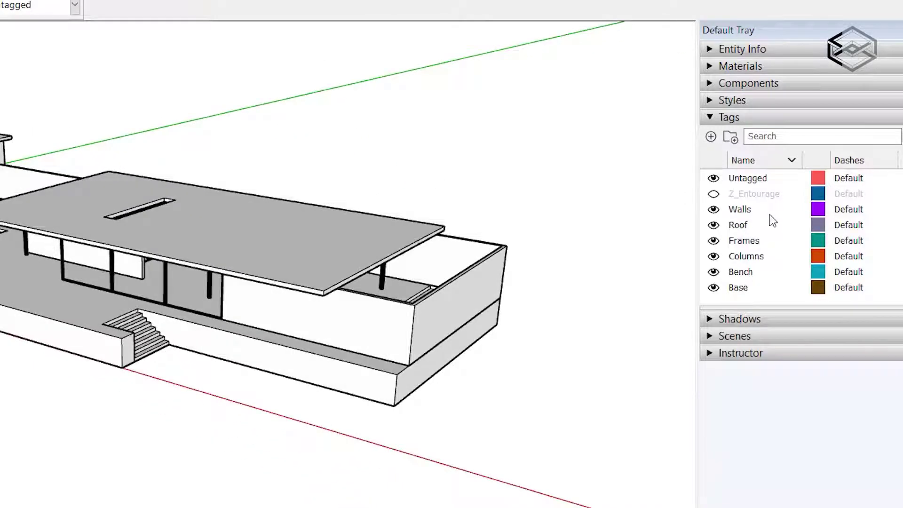
{"action": "left_click", "coordinate": [715, 211]}
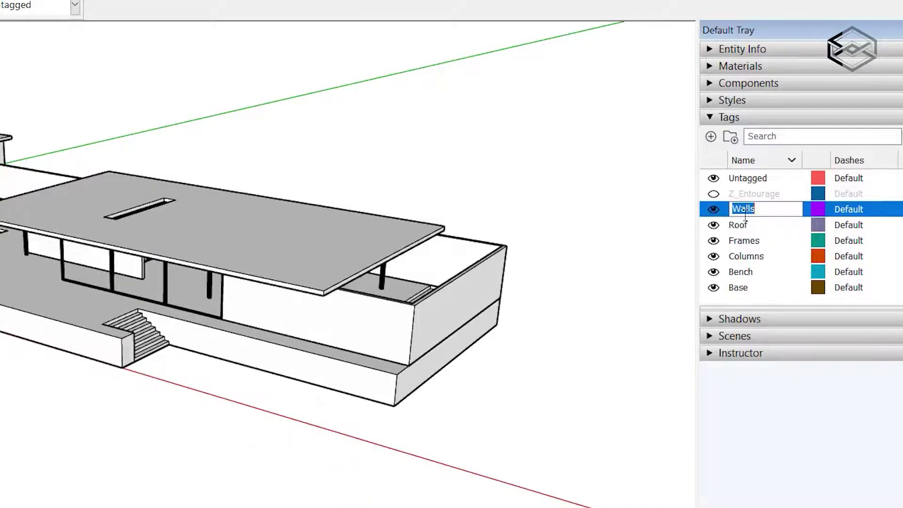
{"action": "left_click", "coordinate": [713, 226]}
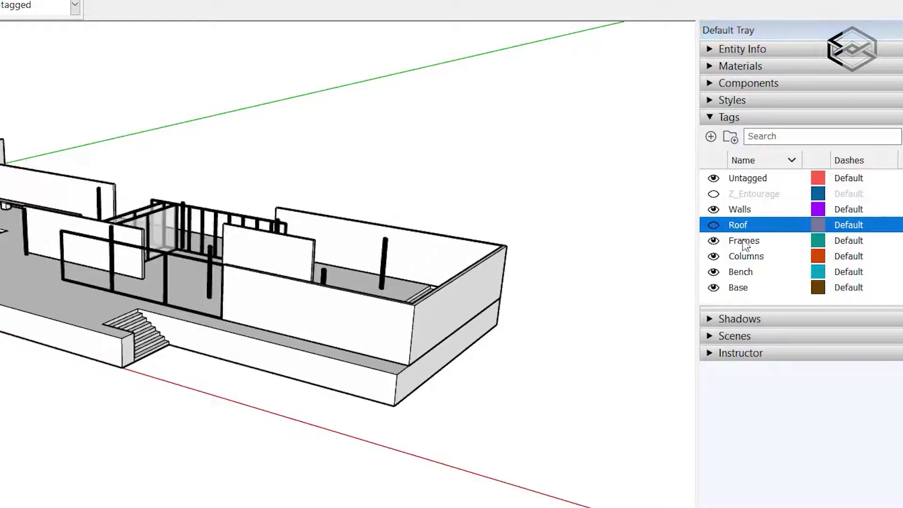
{"action": "left_click", "coordinate": [713, 224]}
{"action": "left_click", "coordinate": [714, 240]}
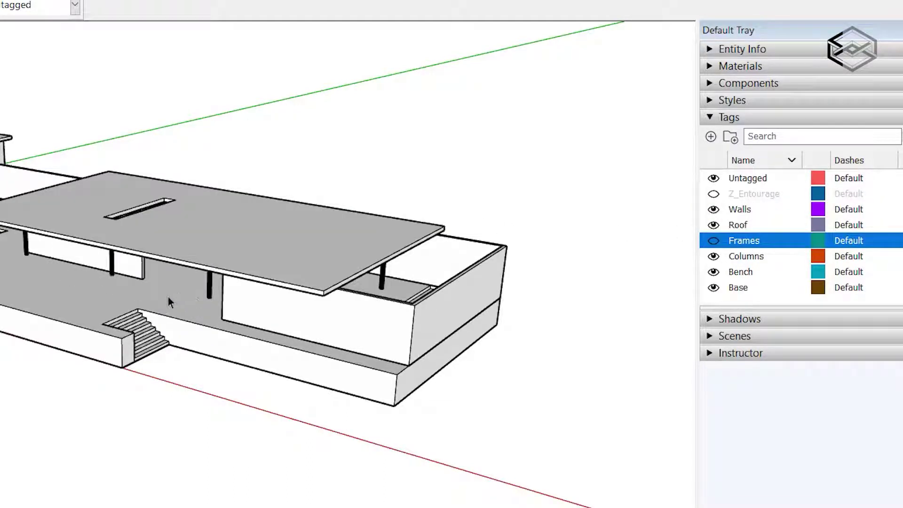
{"action": "scroll", "coordinate": [326, 299], "scroll_direction": "up", "scroll_amount": 2}
{"action": "scroll", "coordinate": [326, 300], "scroll_direction": "up", "scroll_amount": 1}
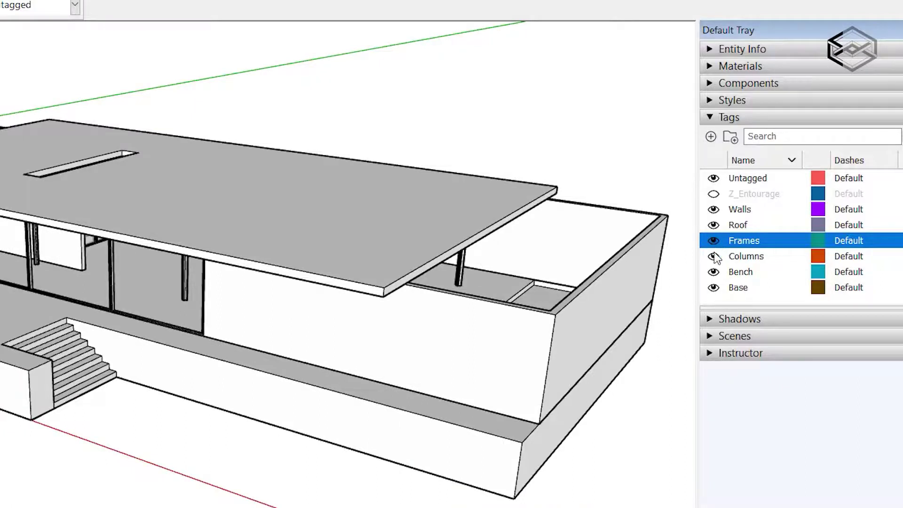
{"action": "left_click", "coordinate": [714, 256]}
{"action": "mouse_move", "coordinate": [520, 233]}
{"action": "middle_mouse_down"}
{"action": "mouse_move", "coordinate": [71, 192]}
{"action": "mouse_move", "coordinate": [727, 256]}
{"action": "middle_mouse_up"}
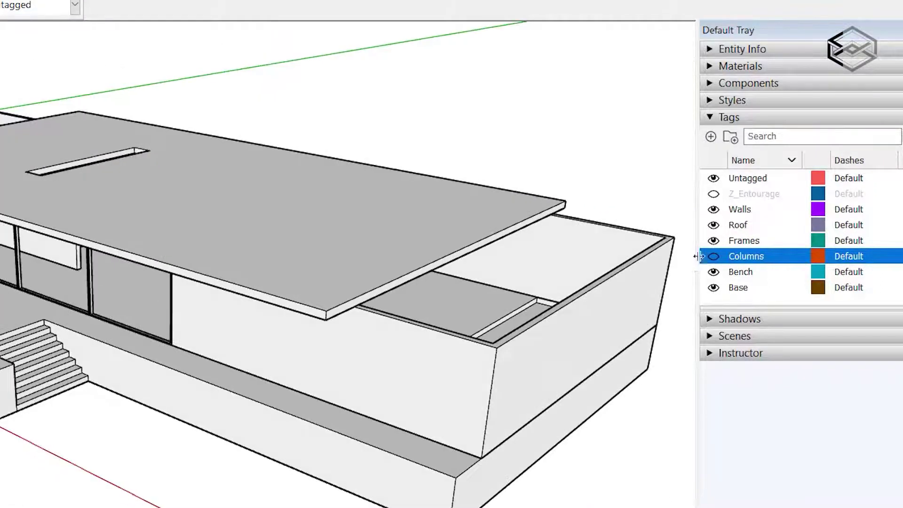
{"action": "left_click", "coordinate": [713, 256]}
{"action": "left_click", "coordinate": [713, 271]}
{"action": "mouse_move", "coordinate": [137, 251]}
{"action": "middle_mouse_down"}
{"action": "mouse_move", "coordinate": [599, 318]}
{"action": "mouse_move", "coordinate": [737, 270]}
{"action": "middle_mouse_up"}
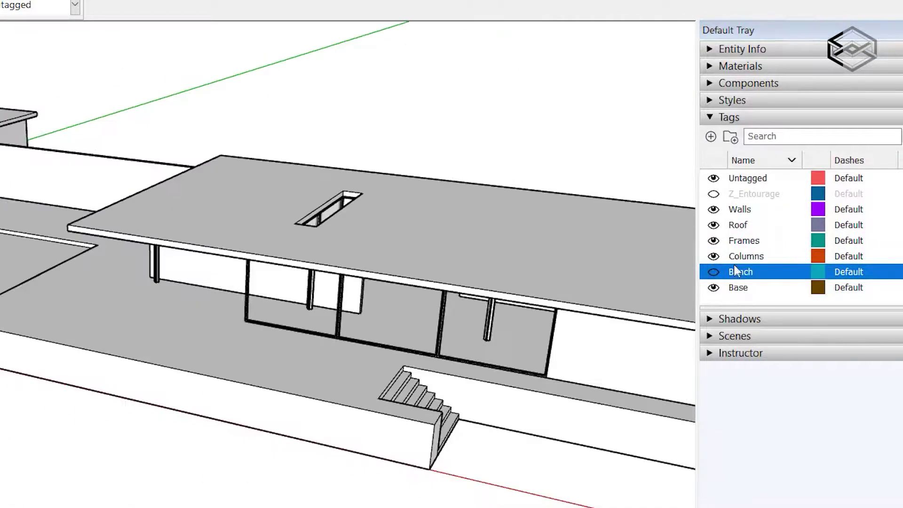
{"action": "left_click", "coordinate": [714, 271]}
{"action": "left_click", "coordinate": [714, 287]}
{"action": "middle_click_drag", "start_coordinate": [373, 332], "coordinate": [791, 293]}
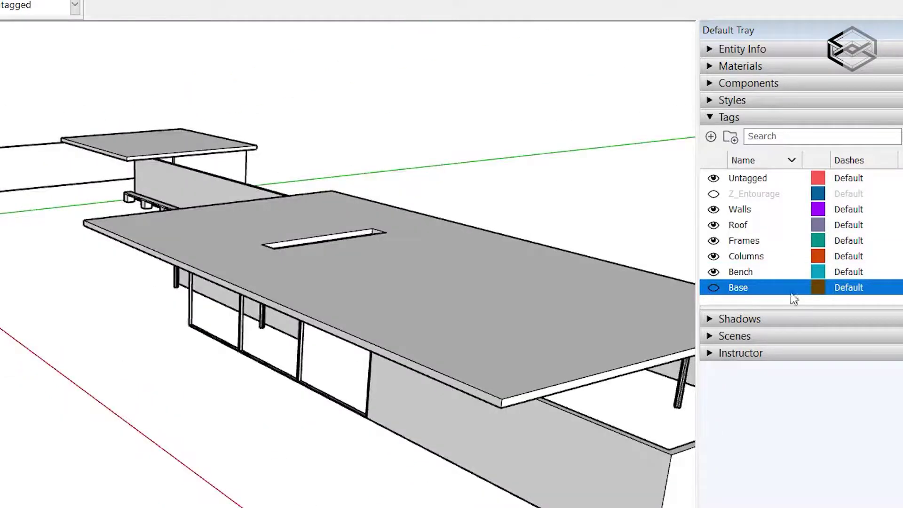
{"action": "left_click", "coordinate": [713, 287]}
{"action": "mouse_move", "coordinate": [656, 315]}
{"action": "middle_mouse_down"}
{"action": "mouse_move", "coordinate": [342, 233]}
{"action": "mouse_move", "coordinate": [355, 278]}
{"action": "mouse_move", "coordinate": [295, 276]}
{"action": "mouse_move", "coordinate": [412, 317]}
{"action": "middle_mouse_up"}
{"action": "mouse_move", "coordinate": [466, 238]}
{"action": "middle_mouse_down"}
{"action": "mouse_move", "coordinate": [381, 201]}
{"action": "mouse_move", "coordinate": [687, 220]}
{"action": "middle_mouse_up"}
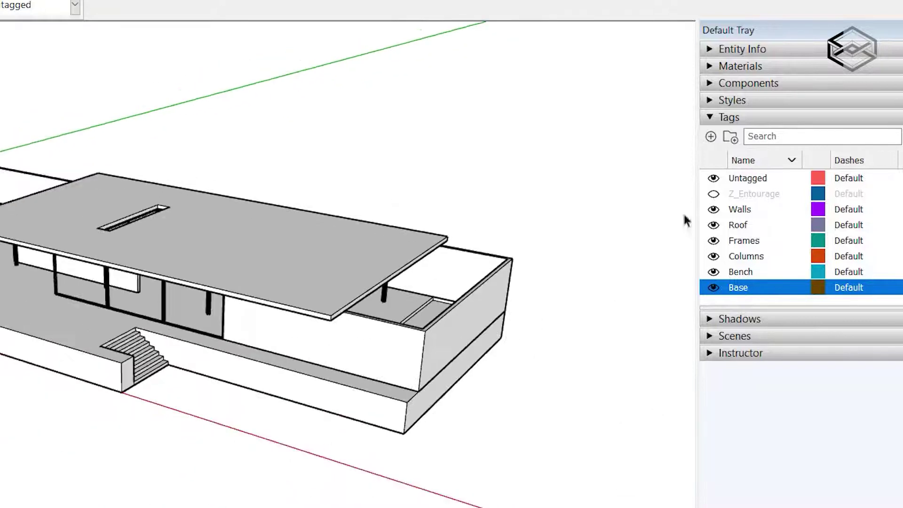
{"action": "left_click", "coordinate": [792, 161]}
{"action": "left_click", "coordinate": [782, 163]}
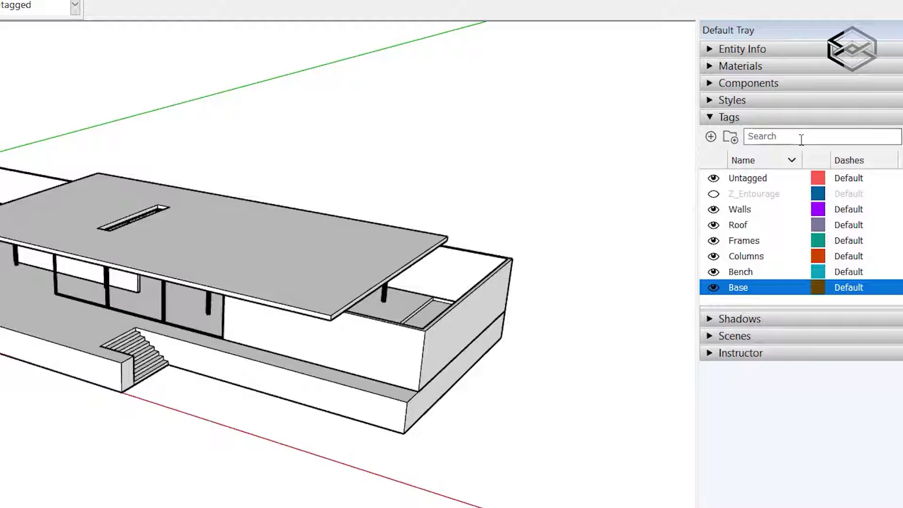
- Add a new tag named structure
{"action": "left_click", "coordinate": [711, 138]}
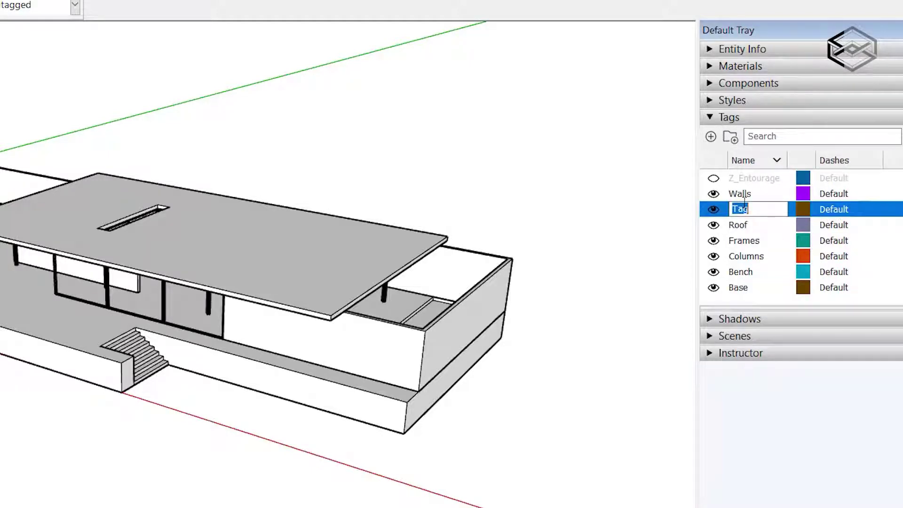
{"action": "type", "text": "structure"}
{"action": "key", "text": "Return"}
{"action": "double_click", "coordinate": [777, 209]}
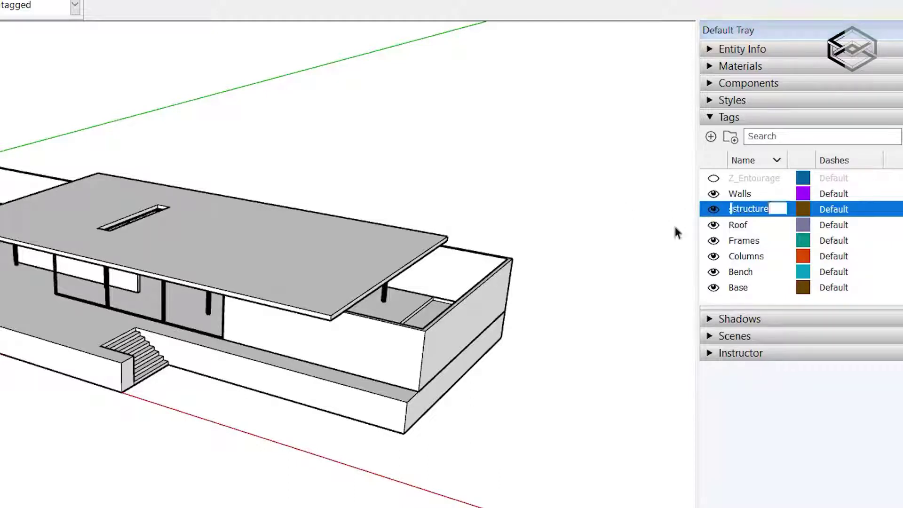
{"action": "key", "text": "Return"}
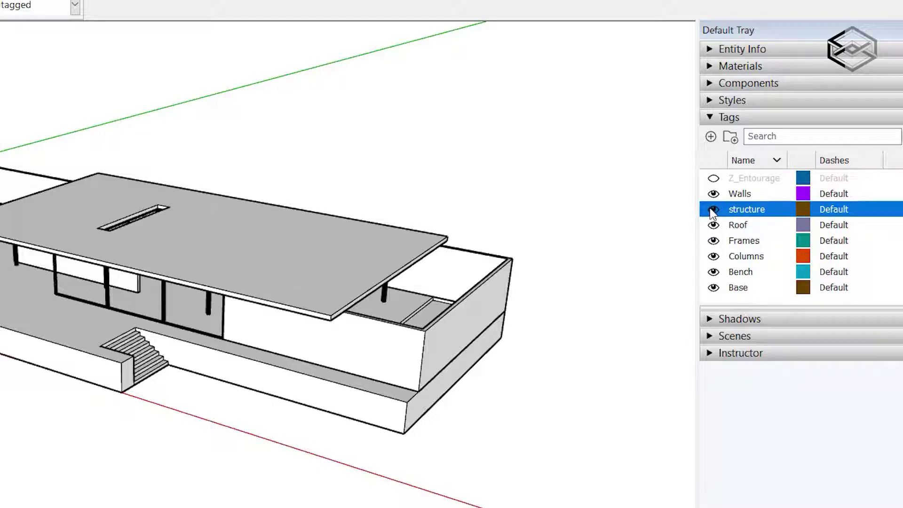
- Turn the Roof tag off to look inside, then show it again
{"action": "left_click", "coordinate": [714, 225]}
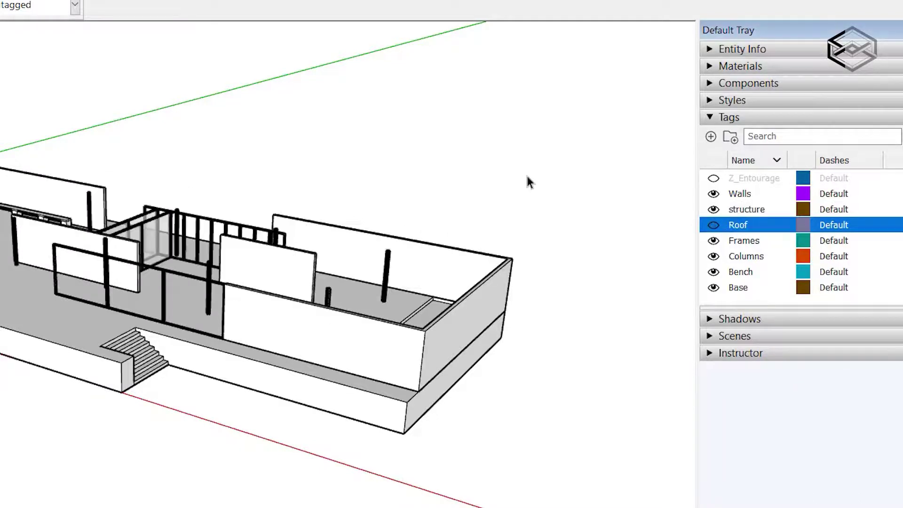
{"action": "middle_click_drag", "start_coordinate": [493, 211], "coordinate": [478, 470]}
{"action": "scroll", "coordinate": [478, 502], "scroll_direction": "up", "scroll_amount": 5}
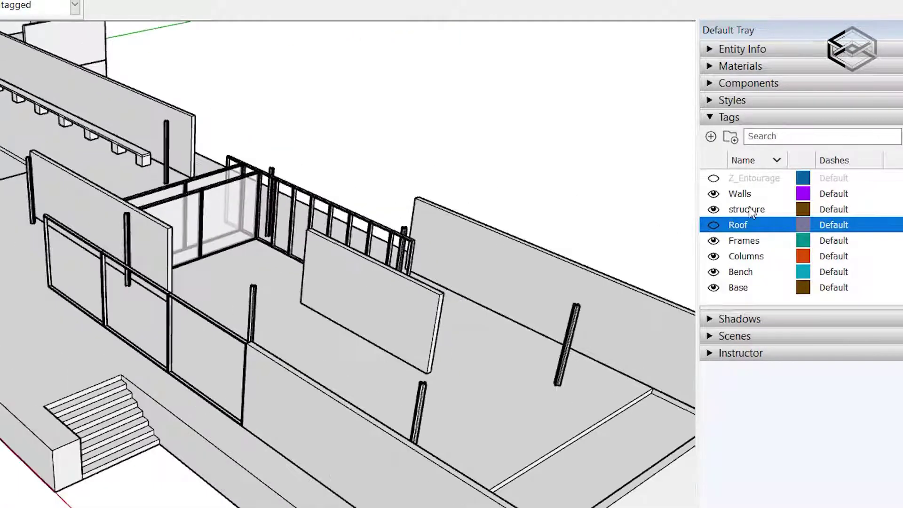
{"action": "left_click", "coordinate": [713, 225]}
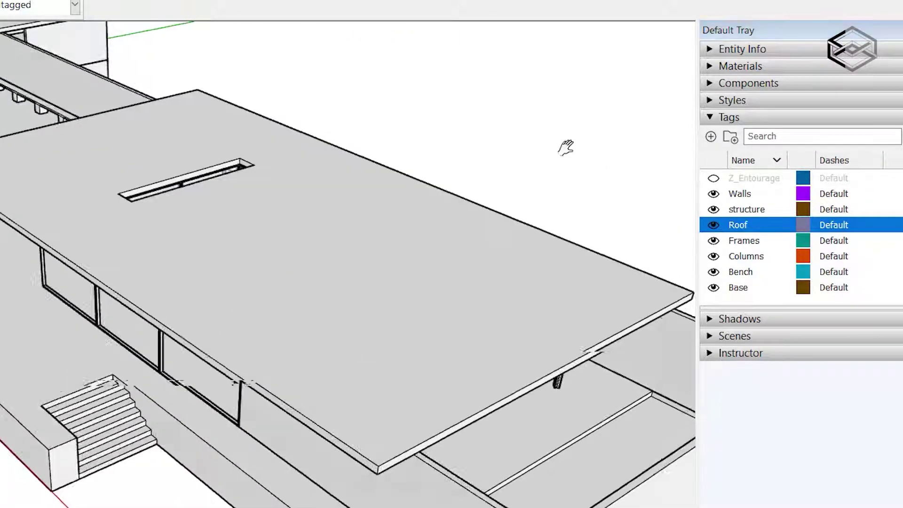
{"action": "middle_click_drag", "start_coordinate": [564, 146], "coordinate": [541, 146]}
- Change the Roof tag colour to dark red
{"action": "left_click", "coordinate": [809, 224]}
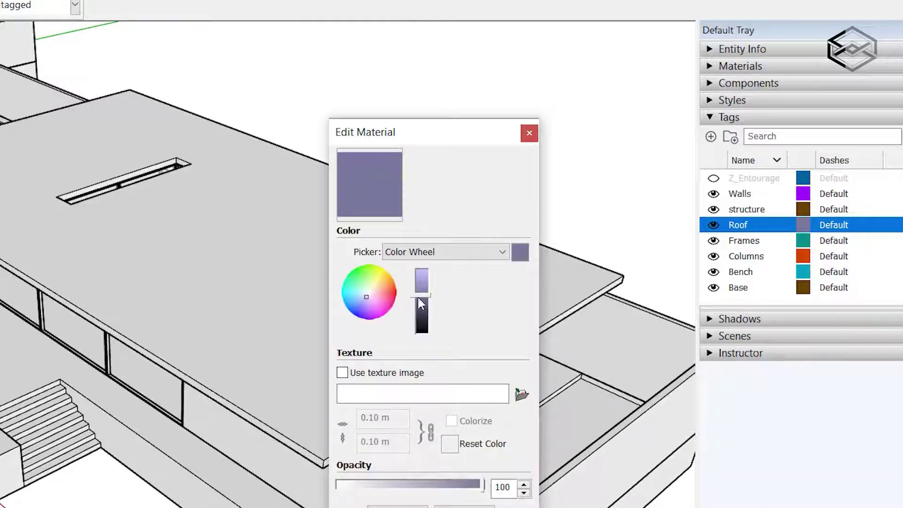
{"action": "left_click_drag", "start_coordinate": [379, 298], "coordinate": [402, 357]}
{"action": "key", "text": "Return"}
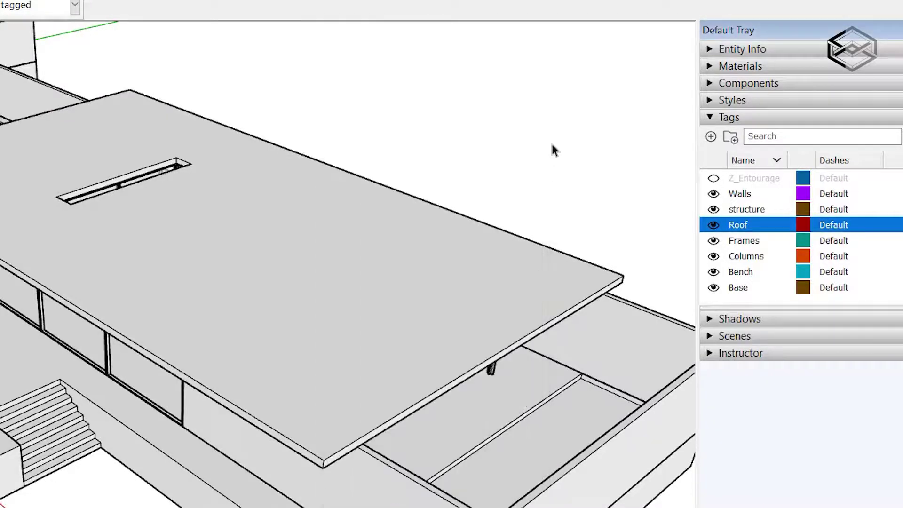
{"action": "scroll", "coordinate": [532, 198], "scroll_direction": "down", "scroll_amount": 3}
{"action": "scroll", "coordinate": [353, 209], "scroll_direction": "up", "scroll_amount": 2}
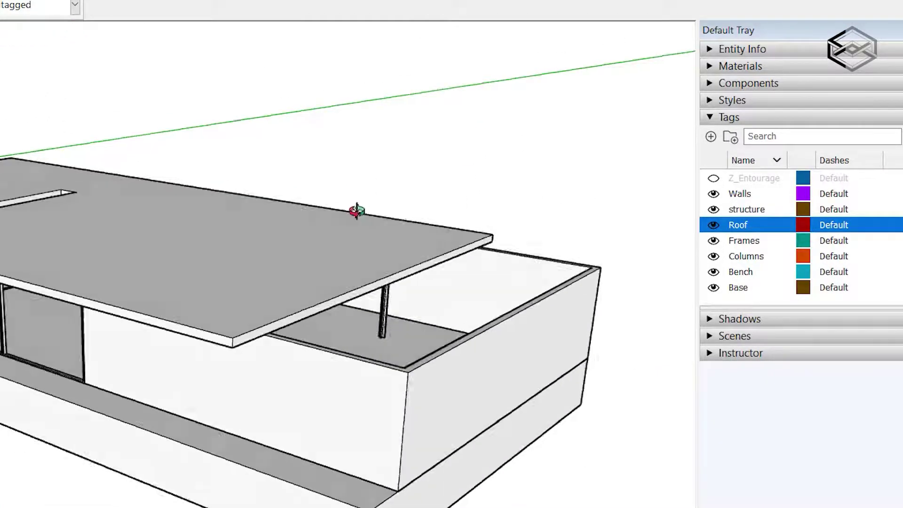
{"action": "scroll", "coordinate": [352, 210], "scroll_direction": "up", "scroll_amount": 3}
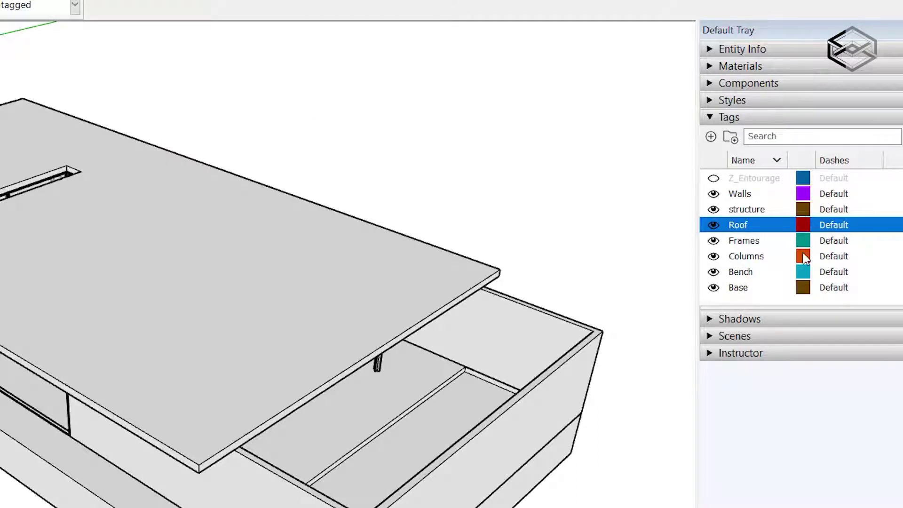
- Change the Columns tag colour to red
{"action": "left_click", "coordinate": [804, 256]}
{"action": "left_click_drag", "start_coordinate": [397, 299], "coordinate": [404, 296]}
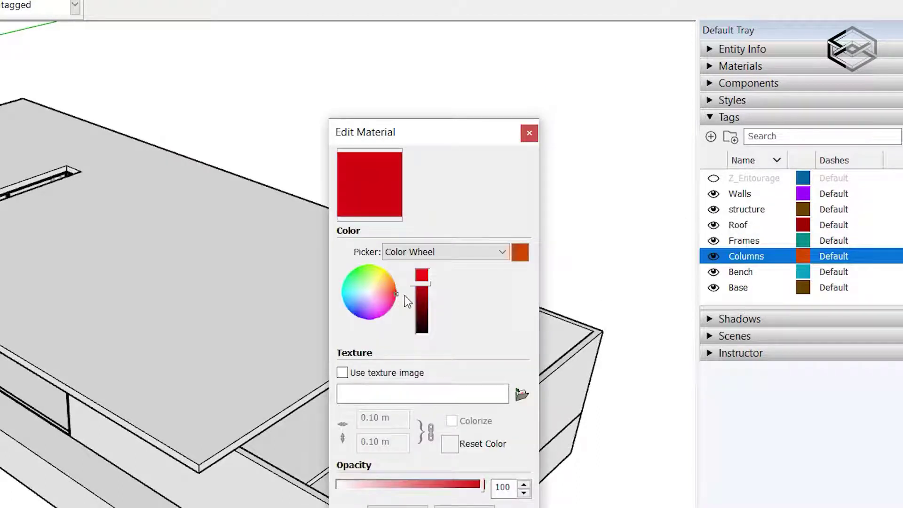
{"action": "left_click", "coordinate": [398, 506]}
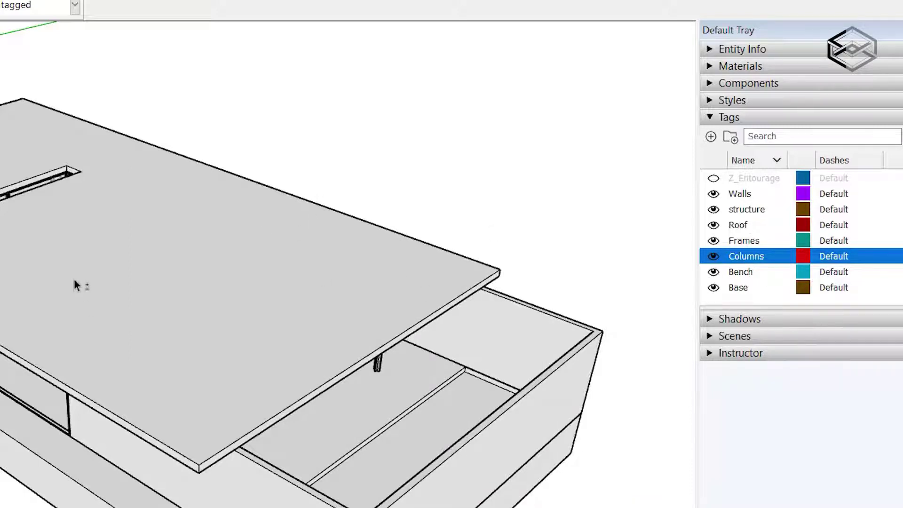
{"action": "scroll", "coordinate": [157, 231], "scroll_direction": "down", "scroll_amount": 3}
{"action": "scroll", "coordinate": [277, 183], "scroll_direction": "up", "scroll_amount": 6}
- Check a window frame's tag and change the Frames tag colour to bright cyan
{"action": "left_click", "coordinate": [282, 180]}
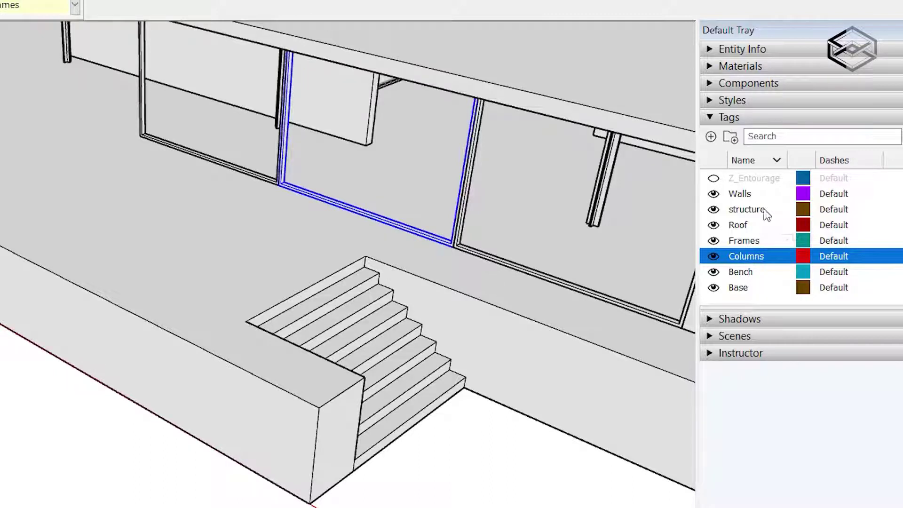
{"action": "left_click", "coordinate": [798, 239]}
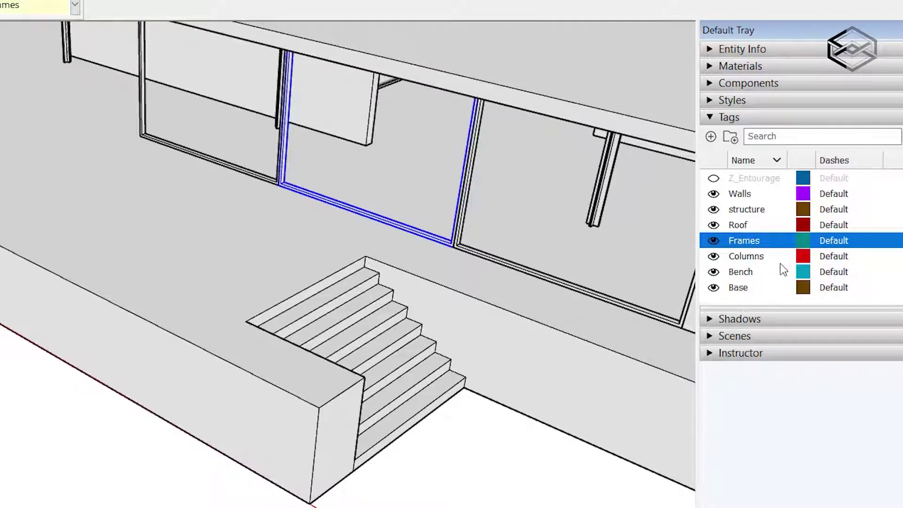
{"action": "left_click_drag", "start_coordinate": [420, 294], "coordinate": [422, 271]}
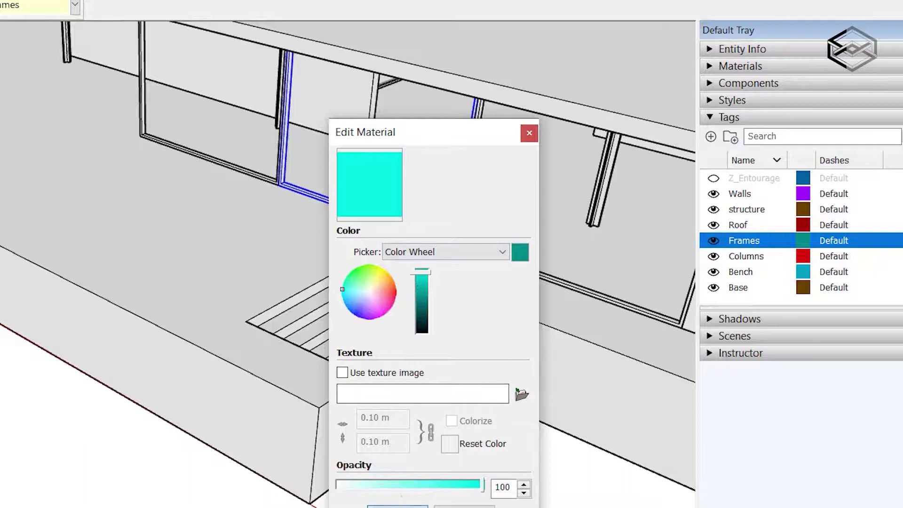
{"action": "left_click", "coordinate": [397, 506]}
{"action": "middle_click_drag", "start_coordinate": [447, 268], "coordinate": [457, 295]}
{"action": "scroll", "coordinate": [456, 295], "scroll_direction": "down", "scroll_amount": 5}
{"action": "left_click", "coordinate": [591, 101]}
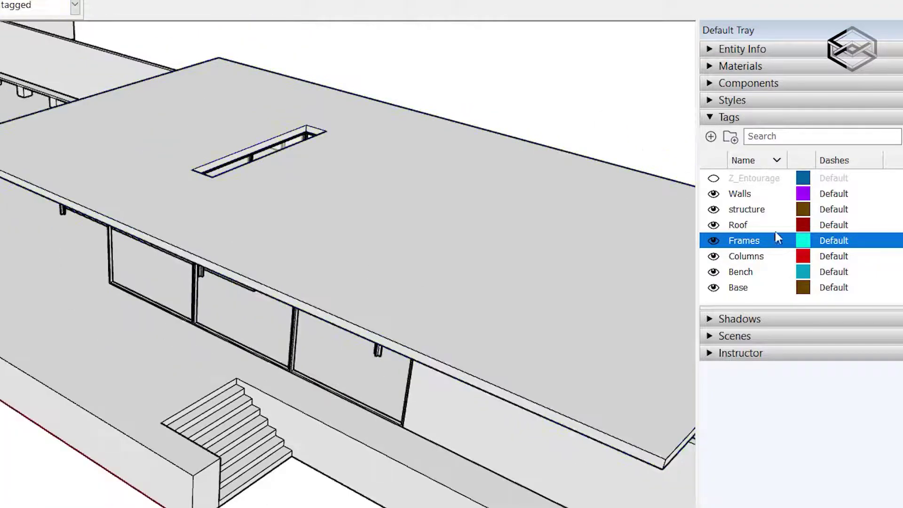
{"action": "mouse_move", "coordinate": [312, 221]}
{"action": "middle_mouse_down"}
{"action": "mouse_move", "coordinate": [185, 288]}
{"action": "mouse_move", "coordinate": [214, 196]}
{"action": "middle_mouse_up"}
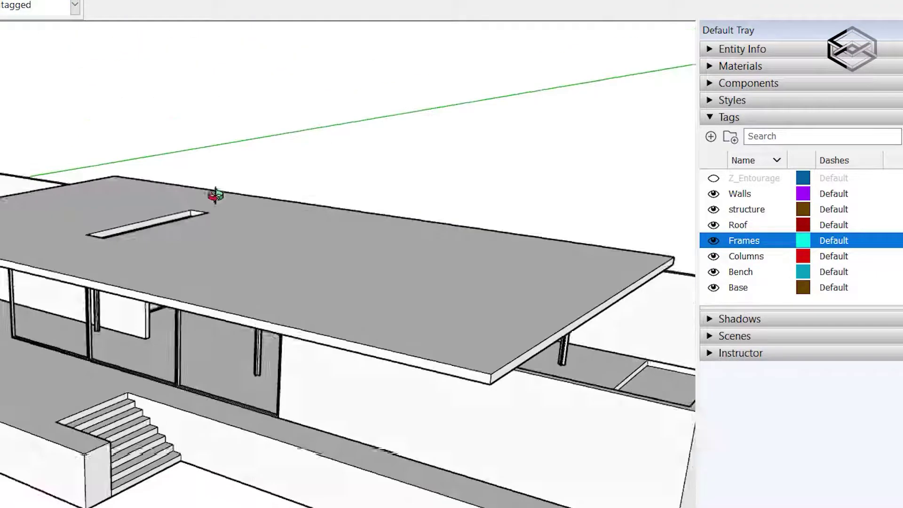
- Delete the structure tag and orbit to look down on the roof
{"action": "left_click", "coordinate": [759, 215]}
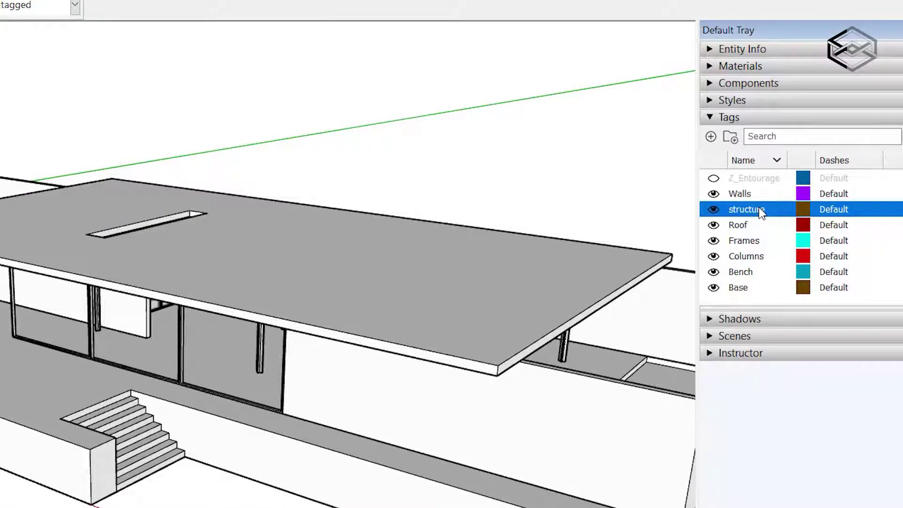
{"action": "right_click", "coordinate": [762, 213]}
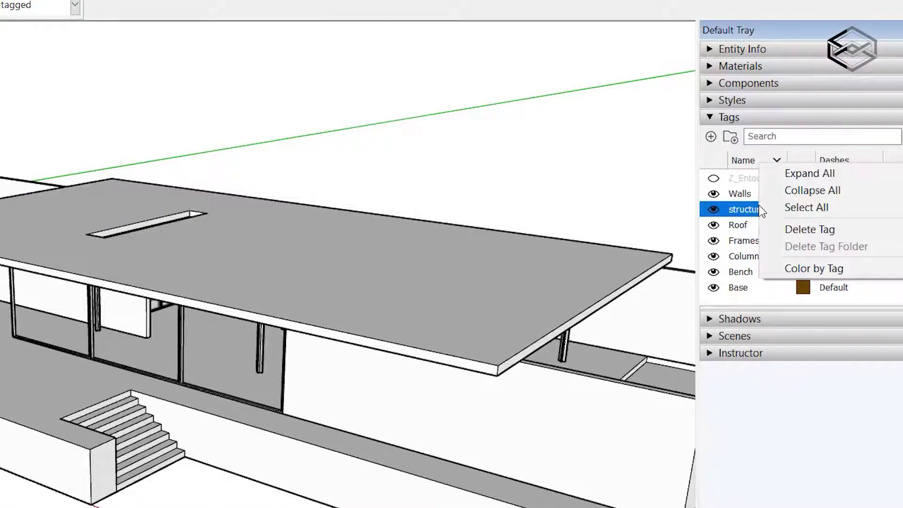
{"action": "left_click", "coordinate": [790, 230]}
{"action": "mouse_move", "coordinate": [552, 145]}
{"action": "middle_mouse_down"}
{"action": "mouse_move", "coordinate": [369, 169]}
{"action": "mouse_move", "coordinate": [353, 355]}
{"action": "mouse_move", "coordinate": [340, 279]}
{"action": "middle_mouse_up"}
{"action": "scroll", "coordinate": [339, 279], "scroll_direction": "up", "scroll_amount": 3}
{"action": "scroll", "coordinate": [282, 281], "scroll_direction": "up", "scroll_amount": 3}
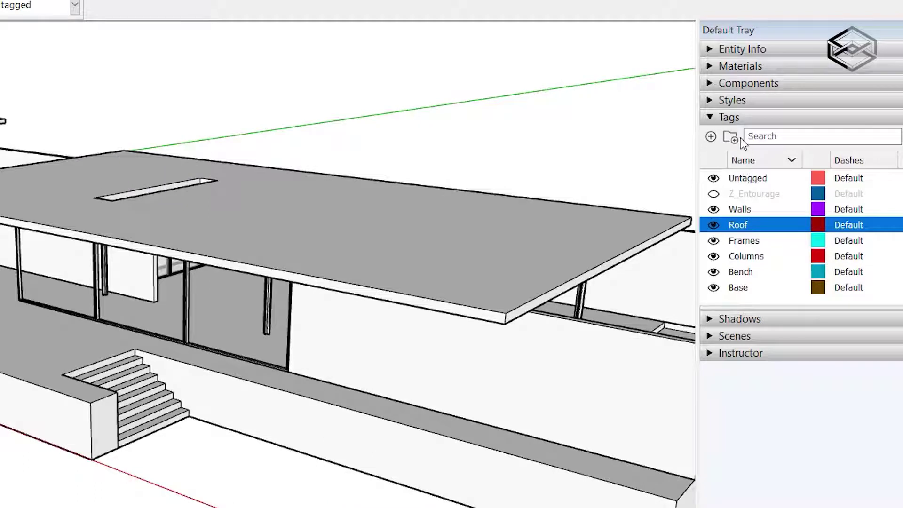
{"action": "middle_click_drag", "start_coordinate": [485, 158], "coordinate": [397, 338]}
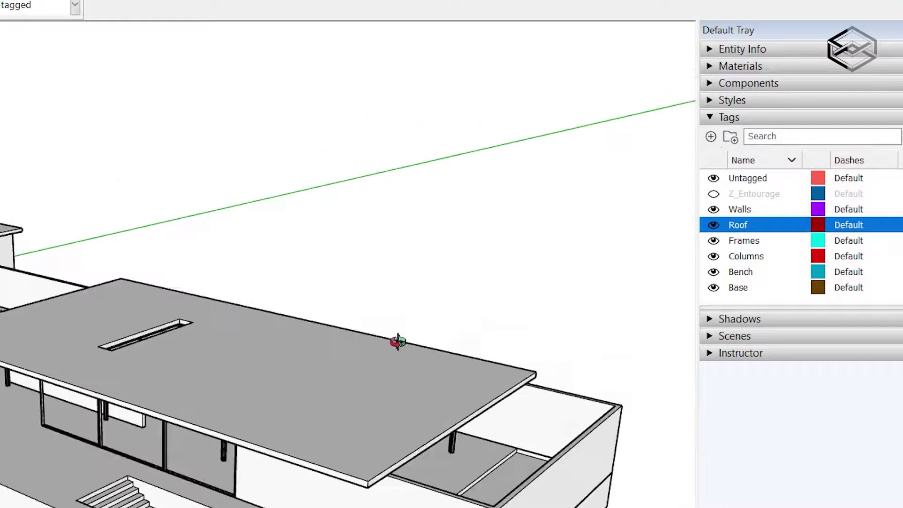
{"action": "scroll", "coordinate": [680, 237], "scroll_direction": "up", "scroll_amount": 2}
{"action": "scroll", "coordinate": [680, 238], "scroll_direction": "up", "scroll_amount": 1}
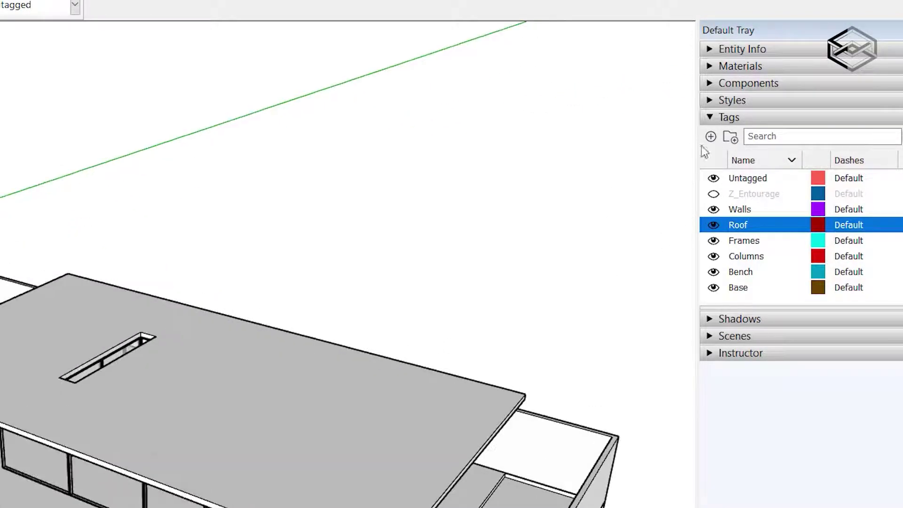
- Create a tag folder named structure containing the Roof tag
{"action": "left_click", "coordinate": [729, 135]}
{"action": "type", "text": "structure"}
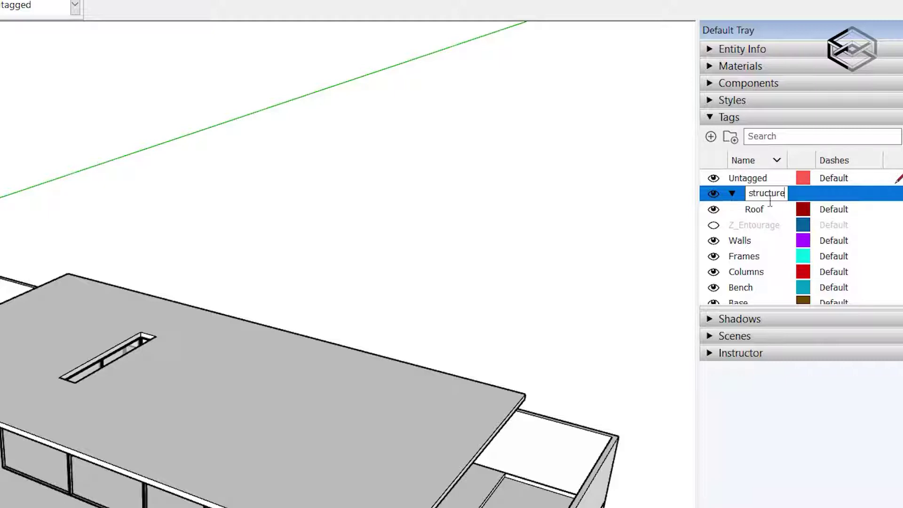
{"action": "left_click", "coordinate": [734, 194]}
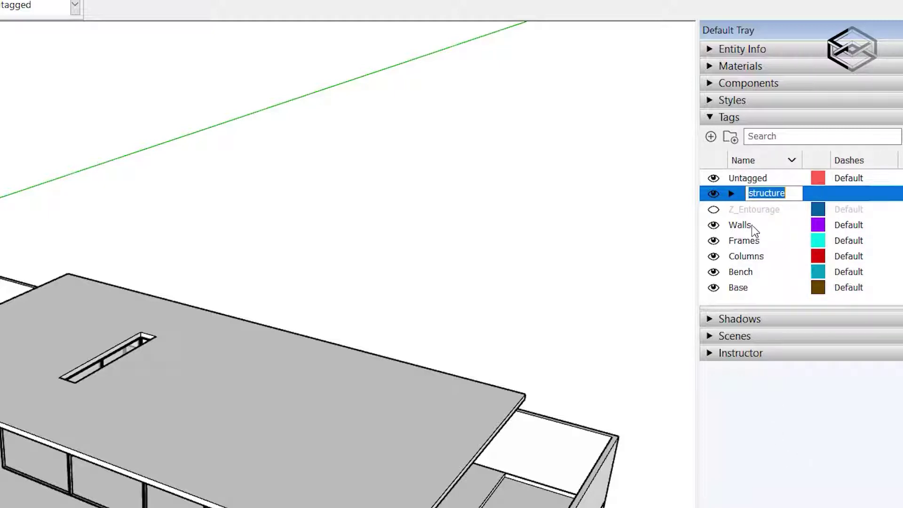
{"action": "key", "text": "Return"}
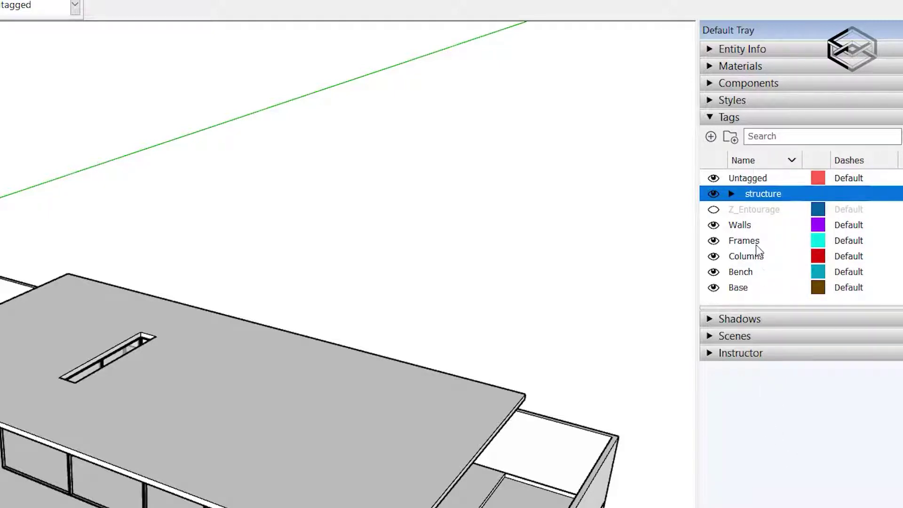
- Move the Columns tag into the structure folder
{"action": "left_click", "coordinate": [756, 244]}
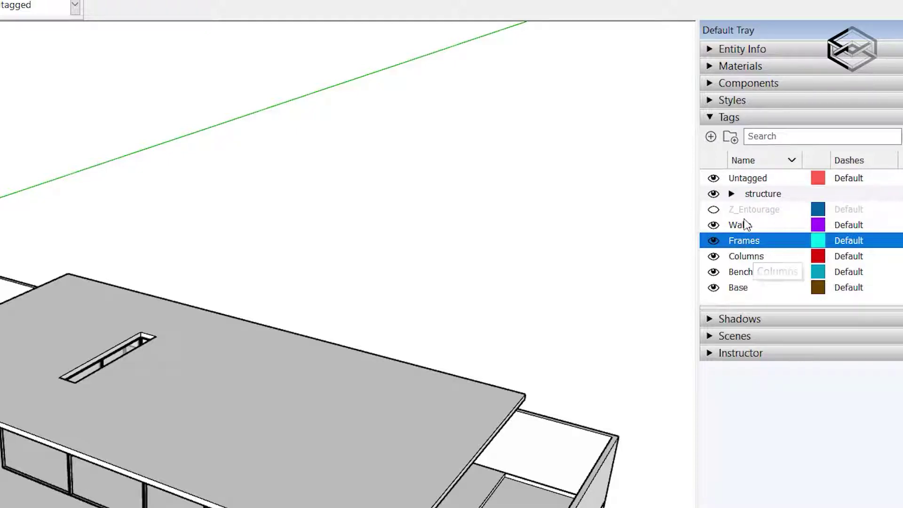
{"action": "left_click", "coordinate": [732, 193]}
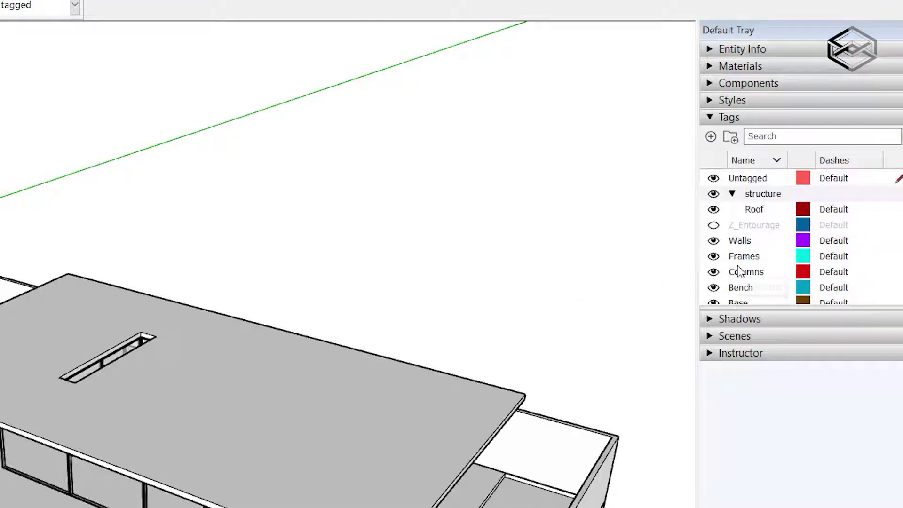
{"action": "left_click", "coordinate": [738, 277]}
{"action": "left_click_drag", "start_coordinate": [751, 273], "coordinate": [752, 191]}
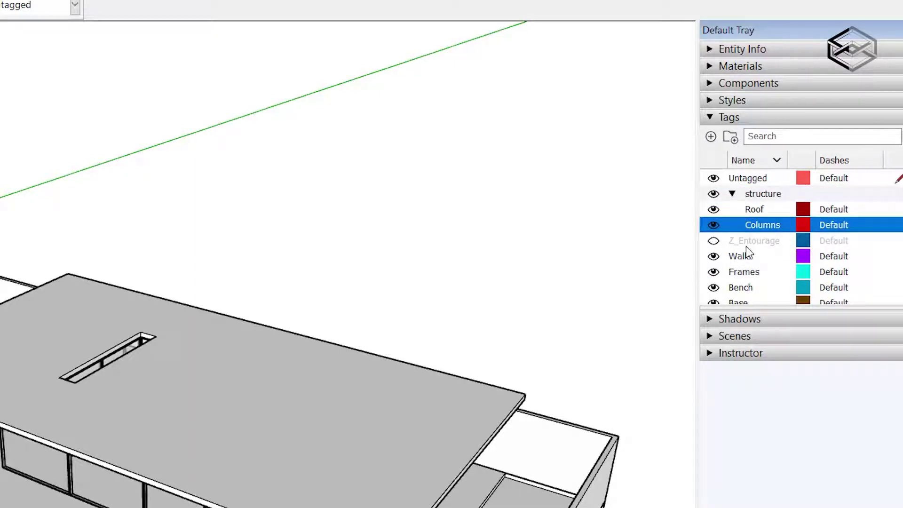
{"action": "left_click_drag", "start_coordinate": [697, 205], "coordinate": [479, 216]}
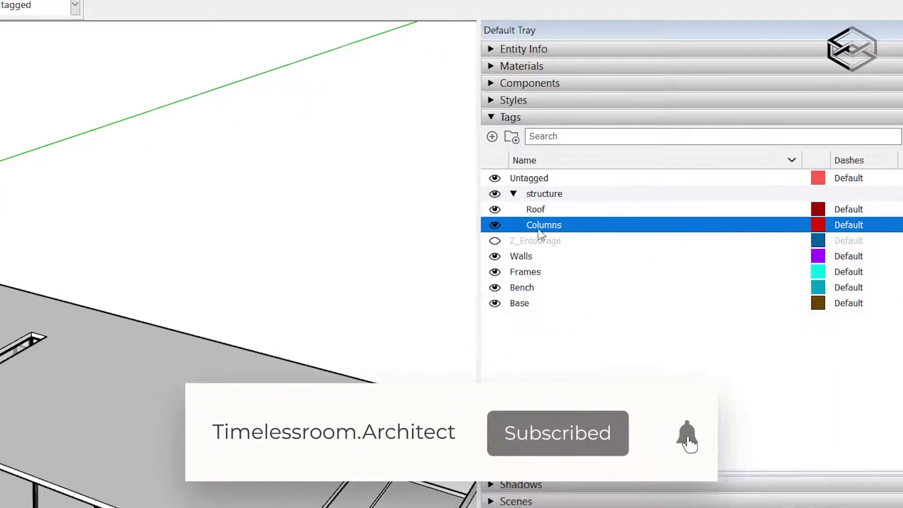
{"action": "left_click", "coordinate": [514, 194]}
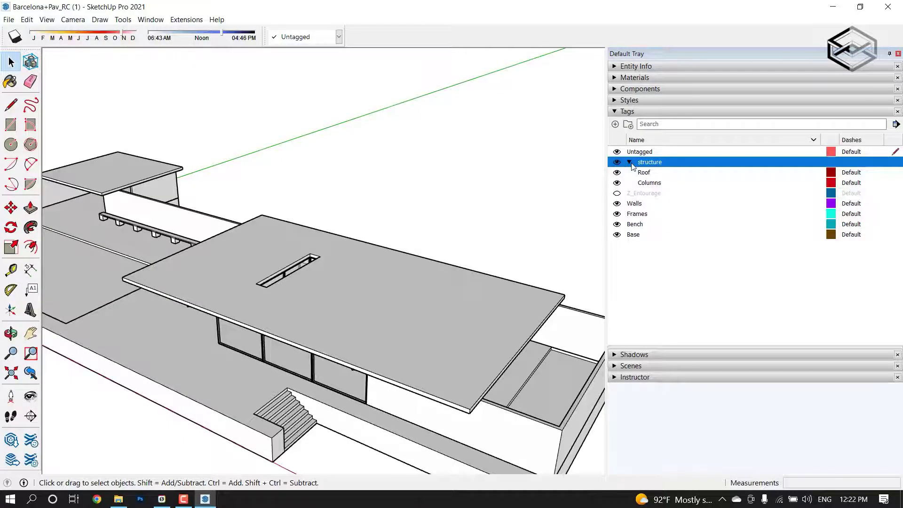
{"action": "left_click", "coordinate": [630, 161]}
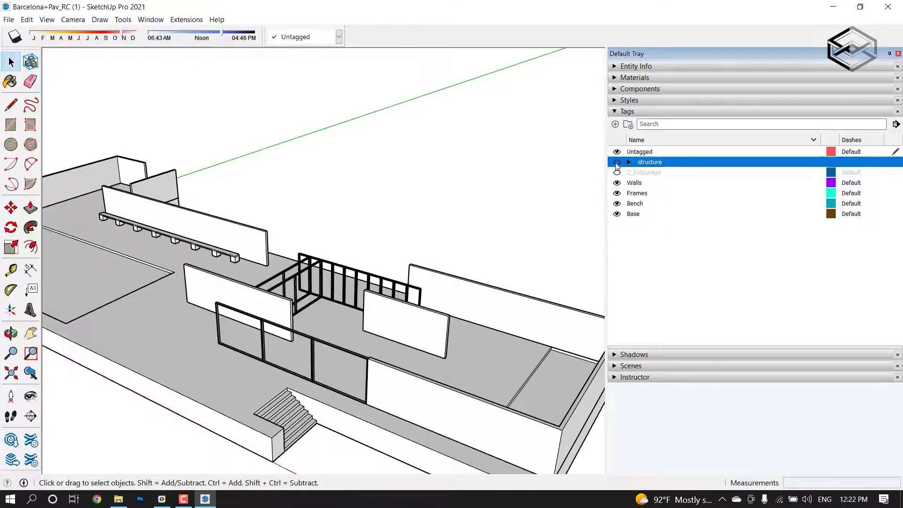
{"action": "left_click", "coordinate": [617, 162]}
{"action": "left_click", "coordinate": [616, 162]}
{"action": "left_click", "coordinate": [618, 163]}
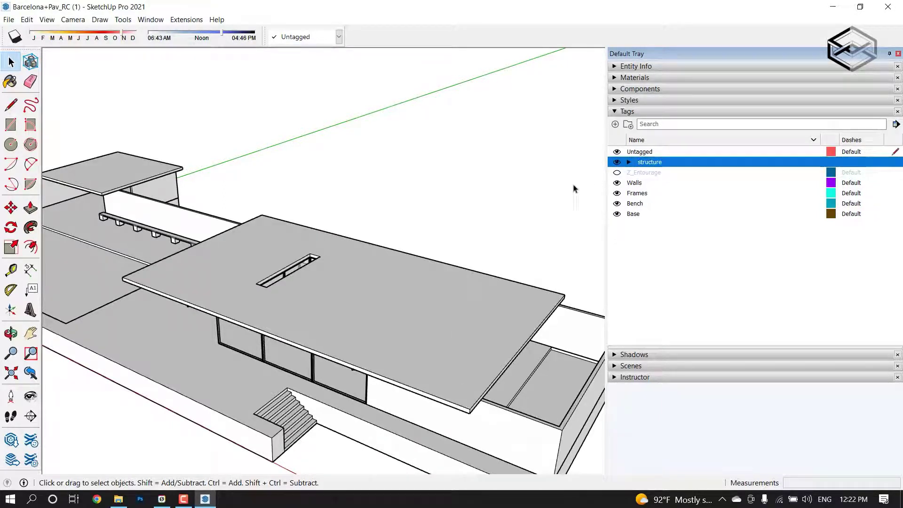
{"action": "double_click", "coordinate": [625, 165]}
{"action": "key", "text": "Return"}
{"action": "scroll", "coordinate": [452, 261], "scroll_direction": "down", "scroll_amount": 2}
{"action": "scroll", "coordinate": [455, 241], "scroll_direction": "down", "scroll_amount": 3}
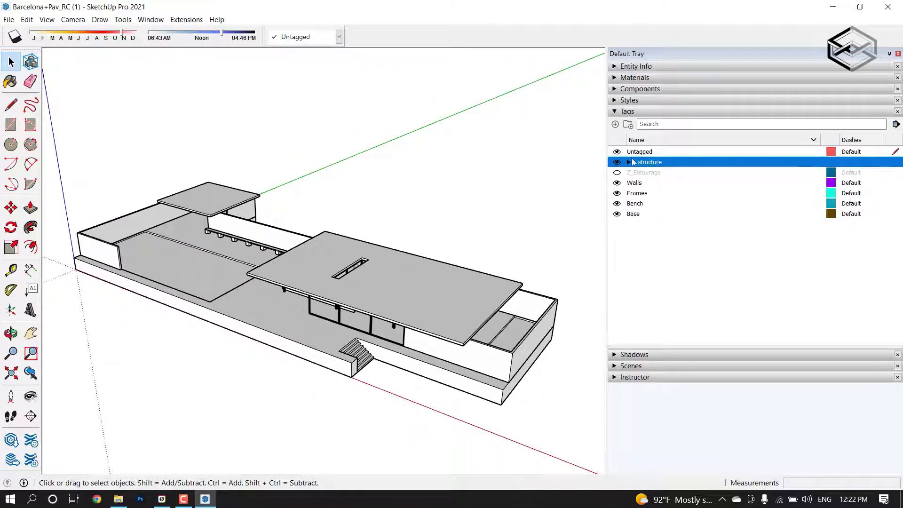
{"action": "left_click", "coordinate": [629, 162]}
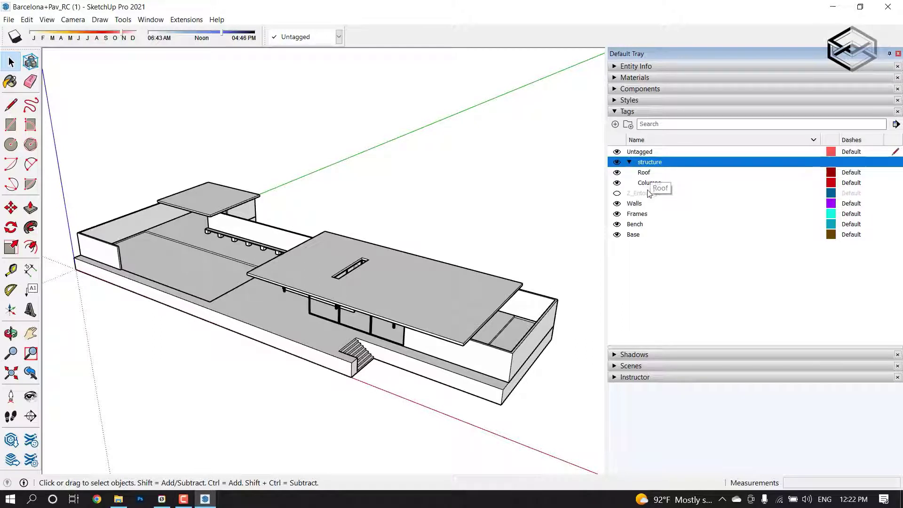
{"action": "left_click", "coordinate": [643, 205]}
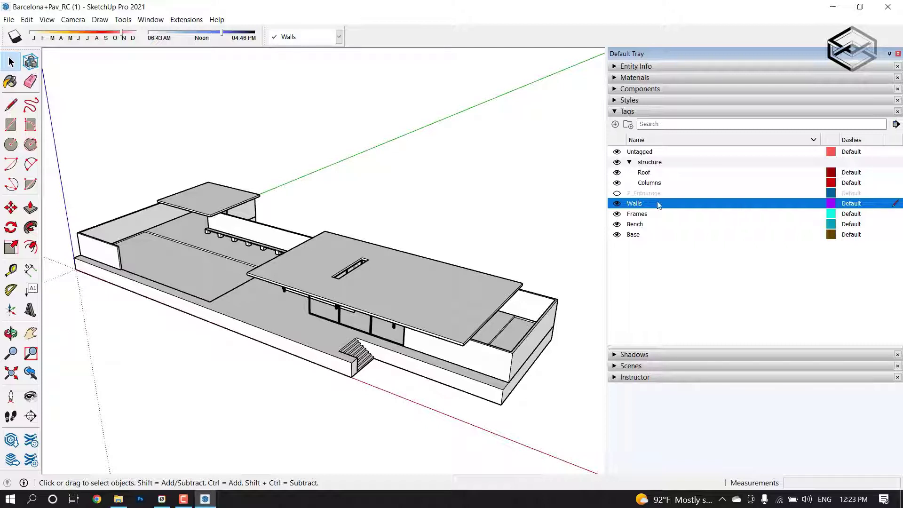
{"action": "scroll", "coordinate": [520, 221], "scroll_direction": "down", "scroll_amount": 2}
{"action": "scroll", "coordinate": [266, 276], "scroll_direction": "up", "scroll_amount": 4}
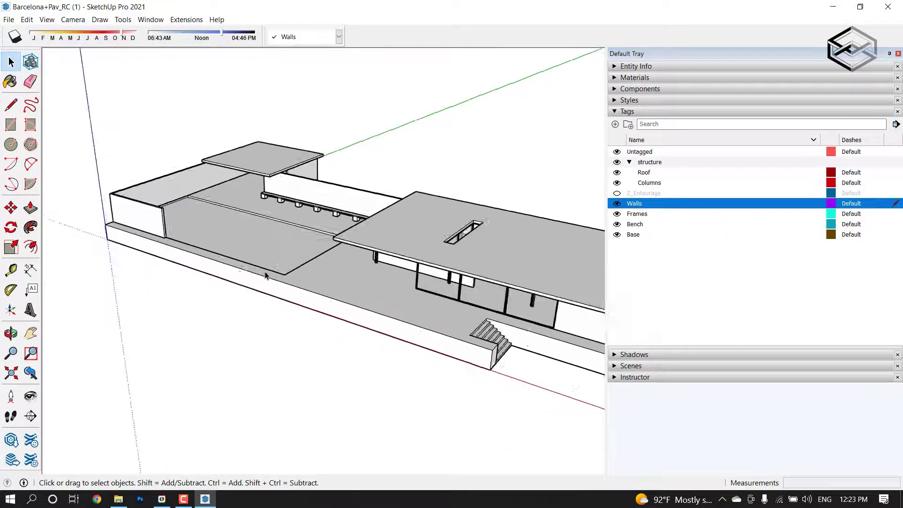
{"action": "scroll", "coordinate": [266, 276], "scroll_direction": "up", "scroll_amount": 2}
- Draw a thin wall outline on the courtyard floor with the Line tool
{"action": "left_click", "coordinate": [10, 105]}
{"action": "scroll", "coordinate": [314, 280], "scroll_direction": "up", "scroll_amount": 3}
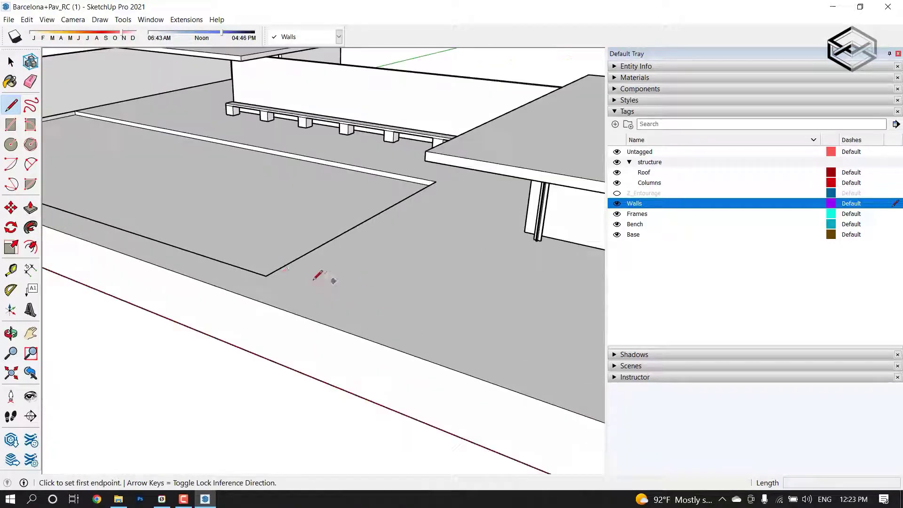
{"action": "left_click", "coordinate": [271, 273]}
{"action": "middle_click_drag", "start_coordinate": [273, 270], "coordinate": [391, 216]}
{"action": "left_click", "coordinate": [403, 170]}
{"action": "left_click", "coordinate": [430, 173]}
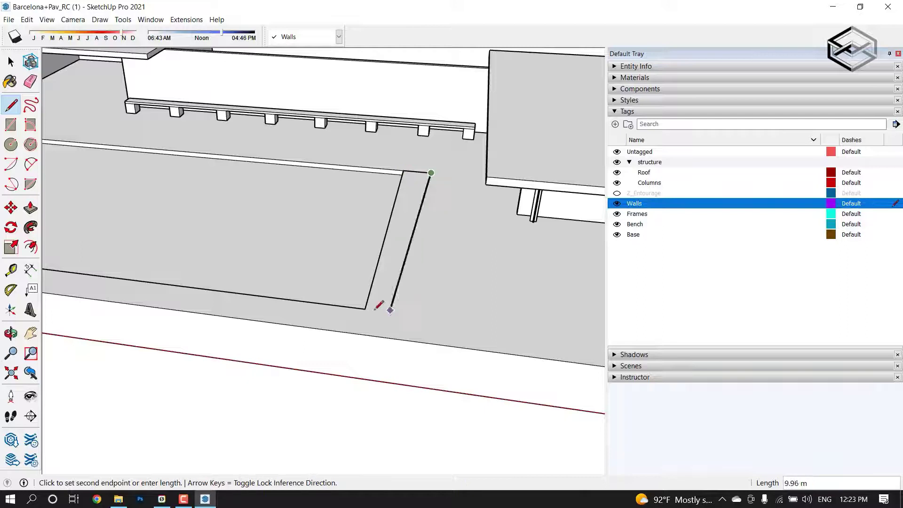
{"action": "left_click", "coordinate": [403, 312]}
{"action": "key", "text": "space"}
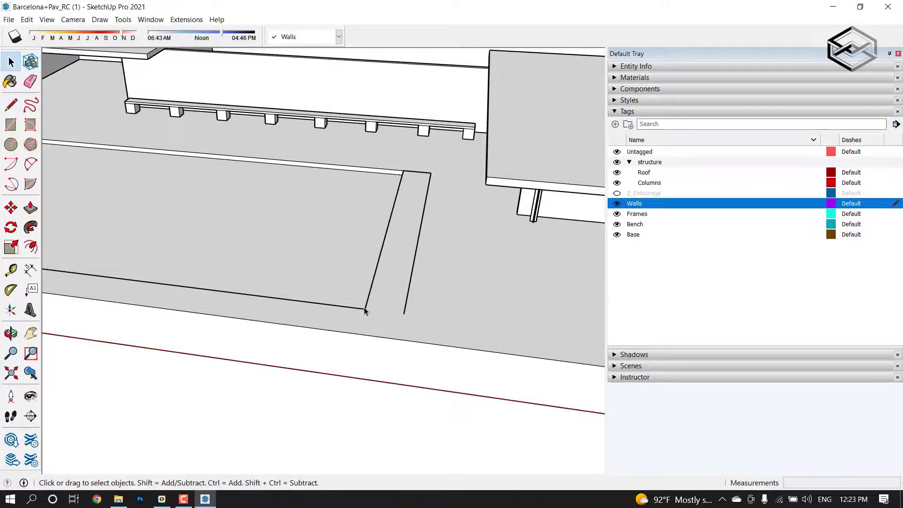
- Draw the closing bottom edge to complete the thin wall face
{"action": "left_click", "coordinate": [31, 207]}
{"action": "key", "text": "space"}
{"action": "key", "text": "l"}
{"action": "left_click", "coordinate": [404, 313]}
{"action": "key", "text": "space"}
{"action": "left_click", "coordinate": [366, 312]}
{"action": "key", "text": "l"}
{"action": "left_click", "coordinate": [404, 313]}
{"action": "left_click", "coordinate": [367, 309]}
{"action": "key", "text": "space"}
- Push/Pull the face up into a wall and triple-click to select it
{"action": "key", "text": "p"}
{"action": "left_click", "coordinate": [391, 285]}
{"action": "left_click", "coordinate": [393, 208]}
{"action": "key", "text": "space"}
{"action": "scroll", "coordinate": [393, 207], "scroll_direction": "down", "scroll_amount": 5}
{"action": "triple_click", "coordinate": [392, 199]}
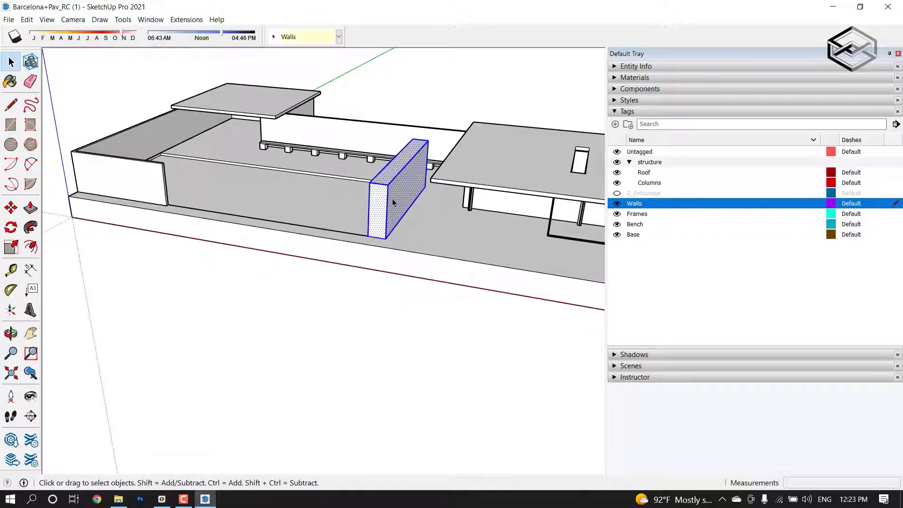
{"action": "scroll", "coordinate": [397, 197], "scroll_direction": "up", "scroll_amount": 3}
{"action": "left_click", "coordinate": [421, 71]}
{"action": "middle_click_drag", "start_coordinate": [413, 145], "coordinate": [344, 195]}
{"action": "triple_click", "coordinate": [343, 195]}
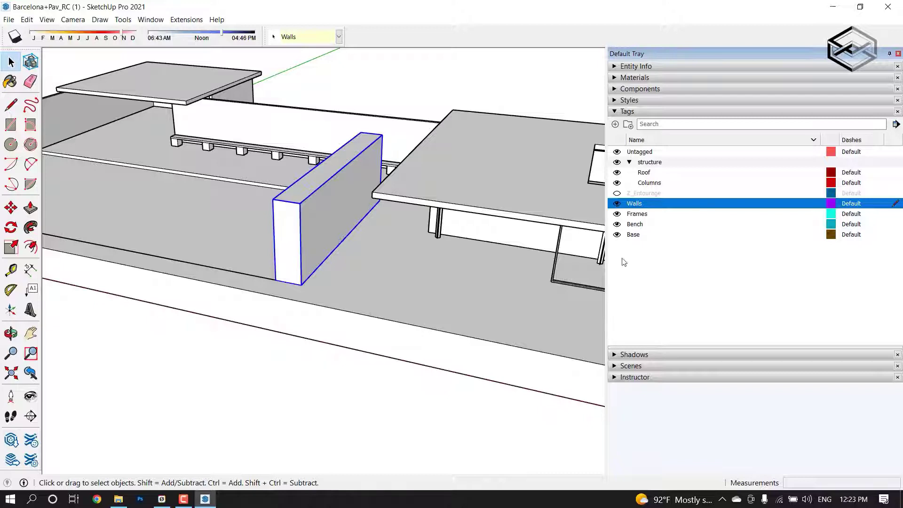
- Toggle the Walls tag visibility off and back on
{"action": "left_click", "coordinate": [447, 295]}
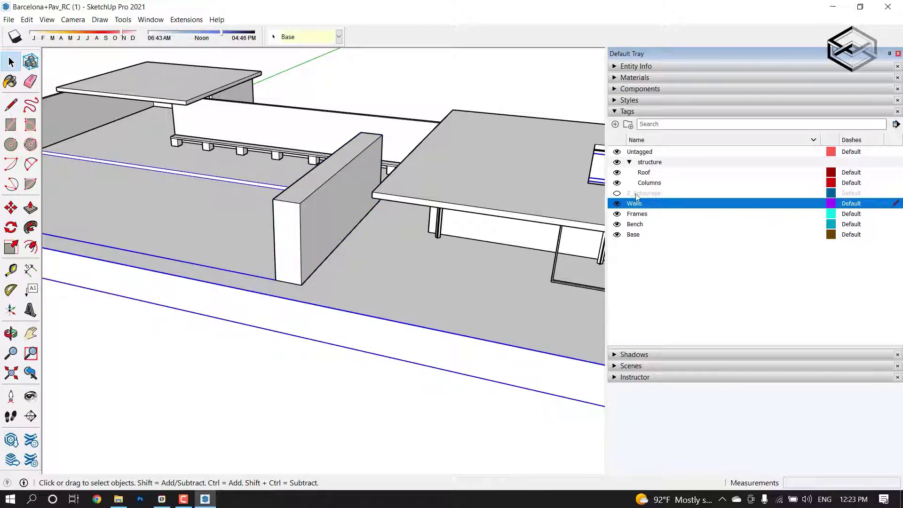
{"action": "left_click", "coordinate": [629, 162]}
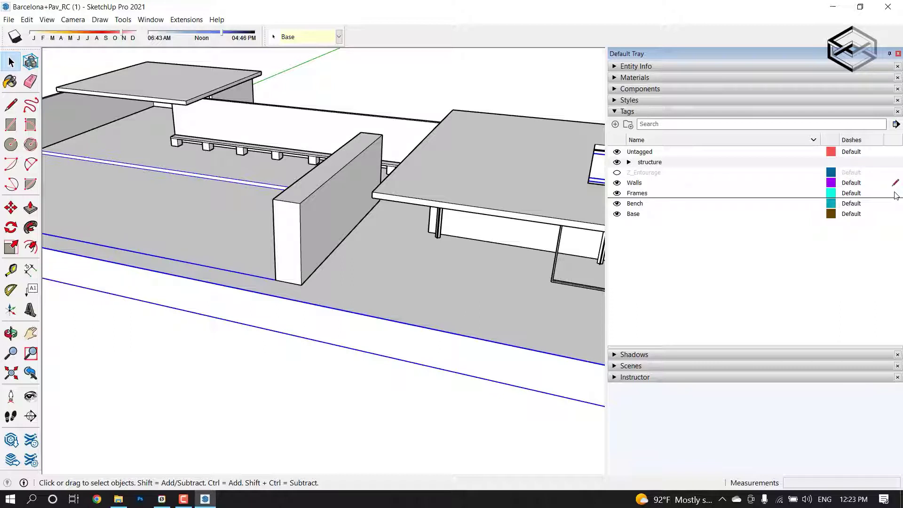
{"action": "left_click", "coordinate": [631, 191]}
{"action": "left_click", "coordinate": [617, 183]}
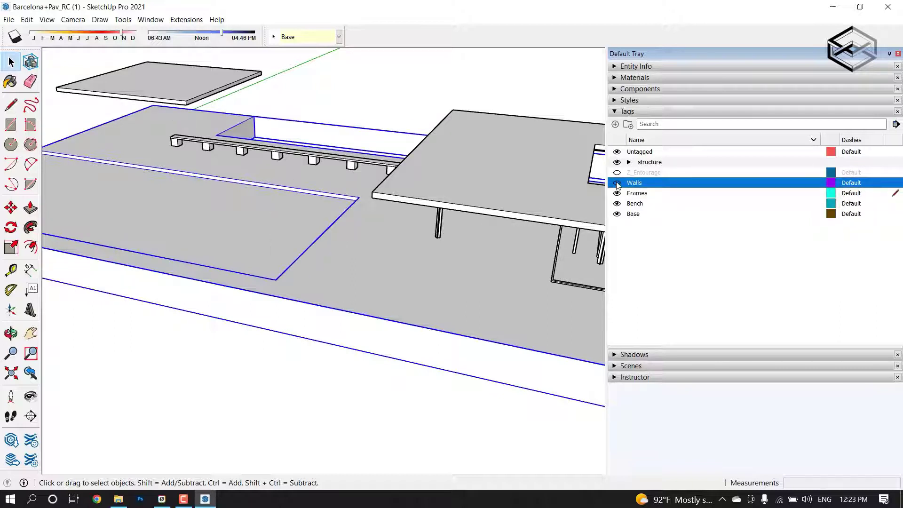
{"action": "left_click", "coordinate": [617, 183]}
{"action": "left_click", "coordinate": [617, 183]}
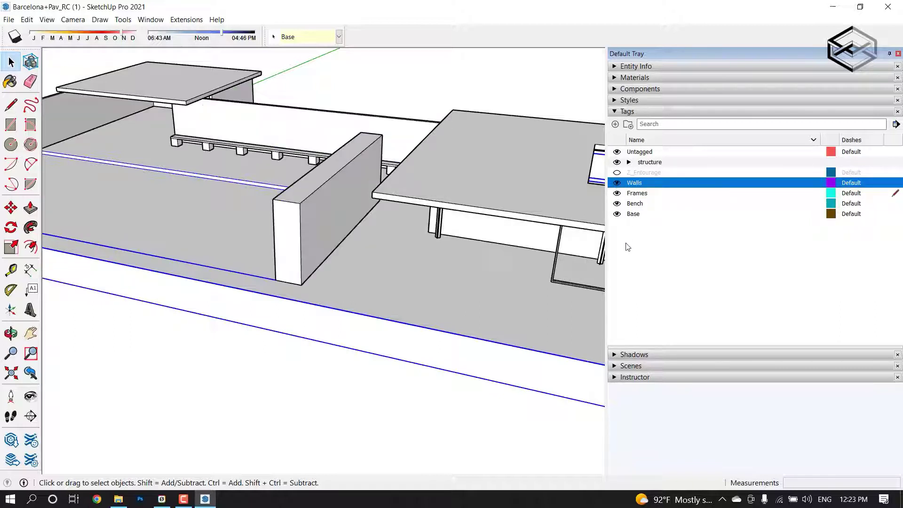
- Select the freestanding test wall and delete it
{"action": "middle_click_drag", "start_coordinate": [347, 429], "coordinate": [609, 190]}
{"action": "left_click", "coordinate": [342, 244]}
{"action": "key", "text": "Delete"}
{"action": "mouse_move", "coordinate": [400, 235]}
{"action": "middle_mouse_down"}
{"action": "mouse_move", "coordinate": [318, 373]}
{"action": "mouse_move", "coordinate": [467, 270]}
{"action": "mouse_move", "coordinate": [246, 213]}
{"action": "mouse_move", "coordinate": [271, 216]}
{"action": "middle_mouse_up"}
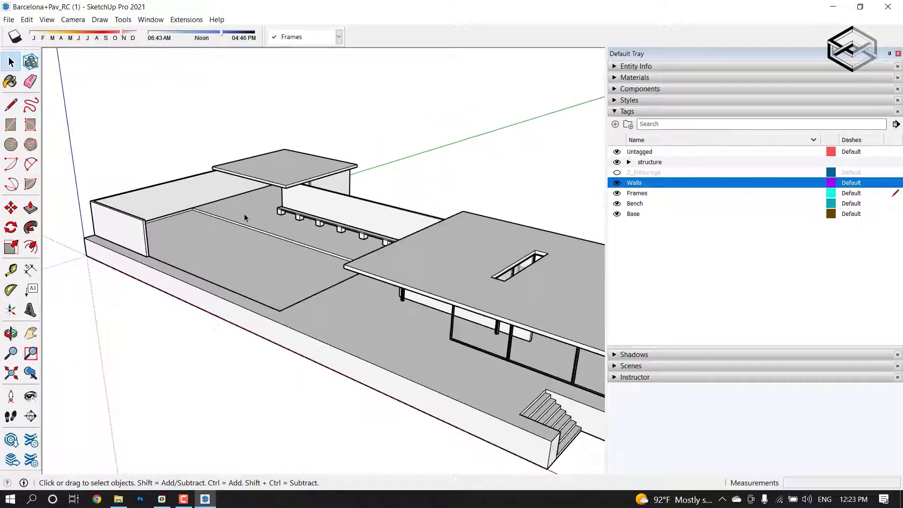
{"action": "scroll", "coordinate": [292, 191], "scroll_direction": "up", "scroll_amount": 3}
{"action": "scroll", "coordinate": [347, 233], "scroll_direction": "up", "scroll_amount": 2}
- Narrow the side panel and select the bench component
{"action": "mouse_move", "coordinate": [347, 233]}
{"action": "middle_mouse_down"}
{"action": "mouse_move", "coordinate": [476, 241]}
{"action": "mouse_move", "coordinate": [587, 205]}
{"action": "middle_mouse_up"}
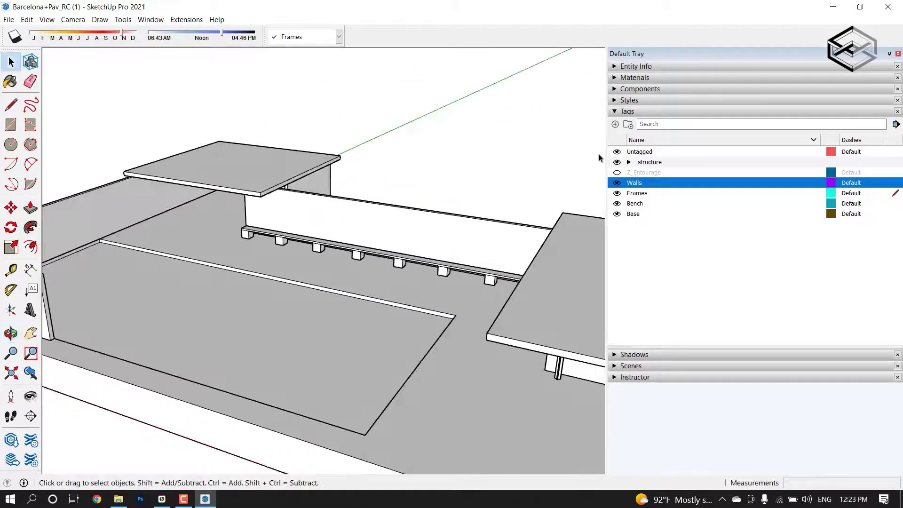
{"action": "left_click_drag", "start_coordinate": [606, 160], "coordinate": [630, 160]}
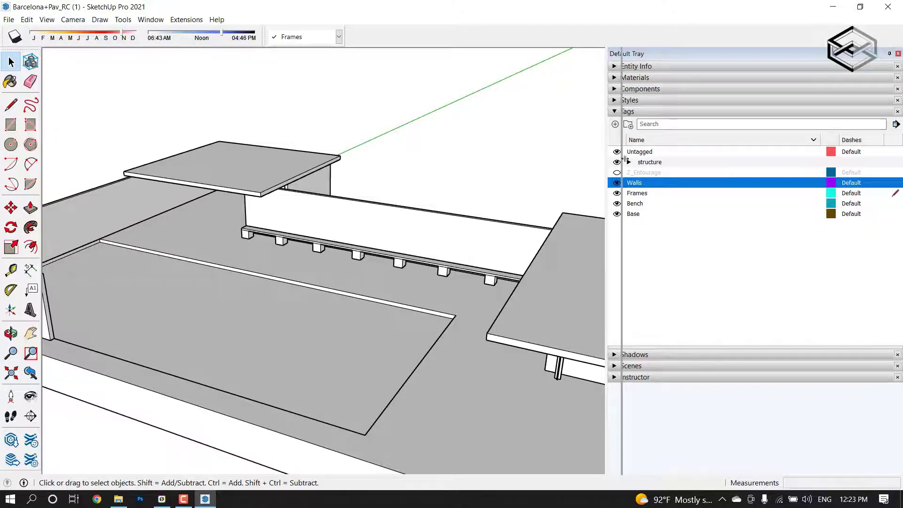
{"action": "left_click", "coordinate": [445, 262]}
{"action": "left_click", "coordinate": [480, 177]}
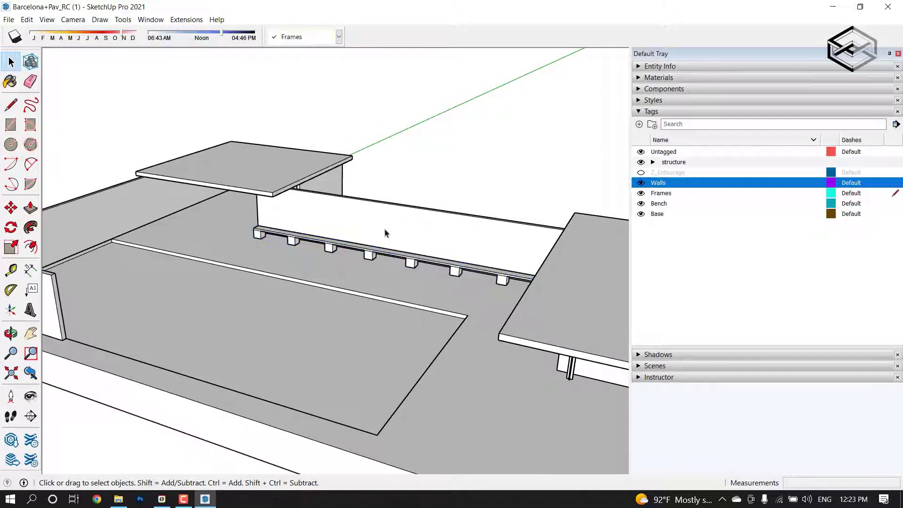
{"action": "left_click", "coordinate": [386, 257]}
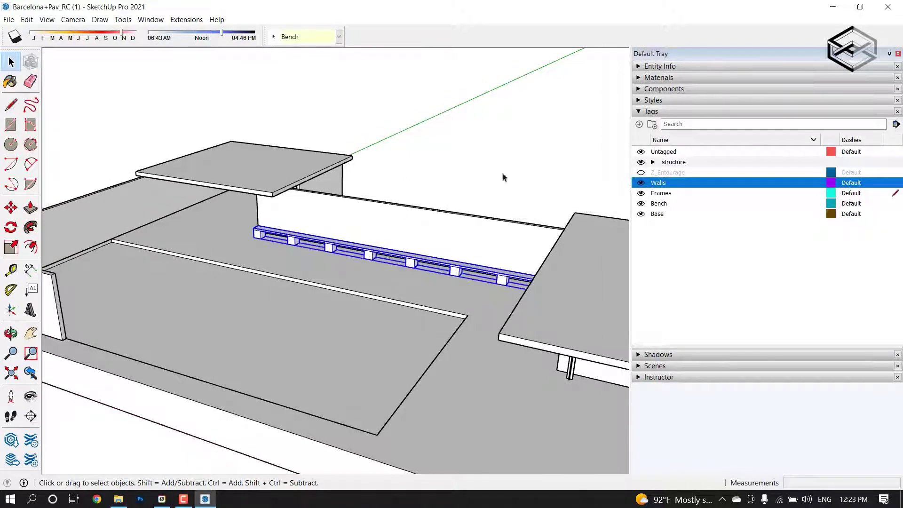
- In Entity Info, move the bench component from its tag onto the Columns tag
{"action": "left_click", "coordinate": [643, 69]}
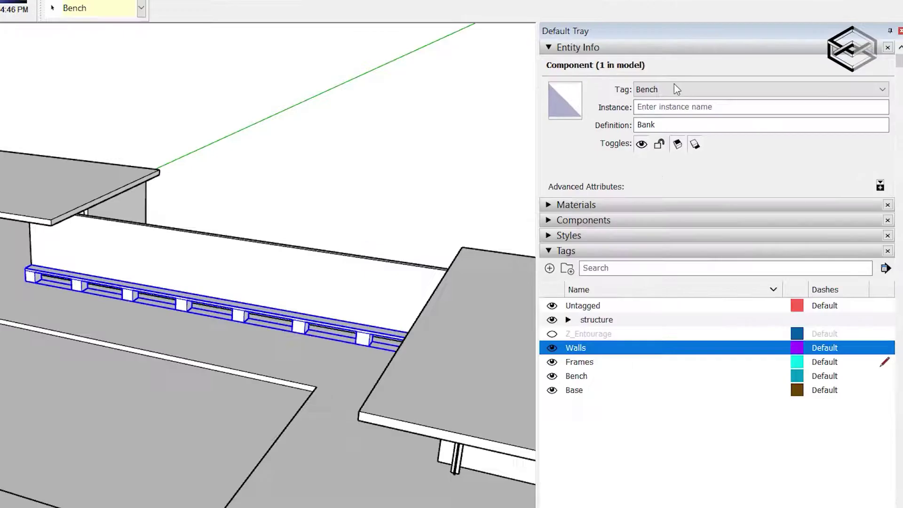
{"action": "left_click", "coordinate": [652, 92]}
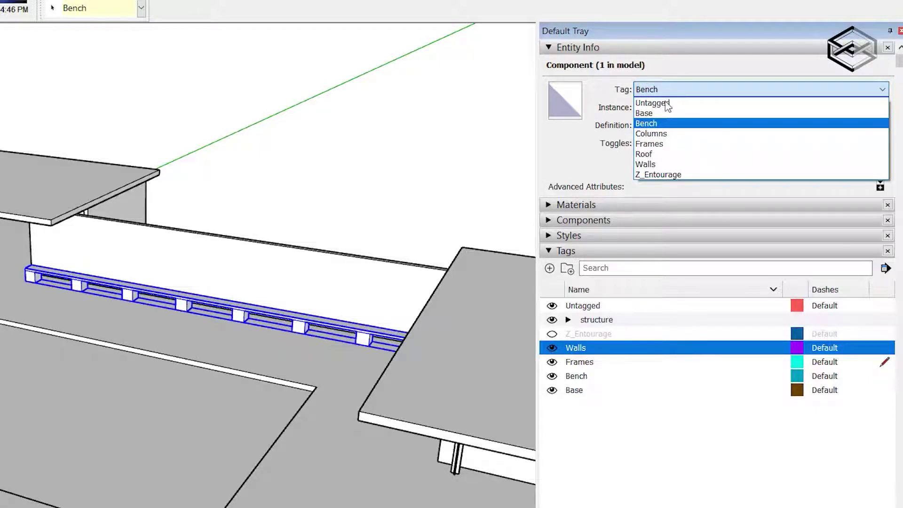
{"action": "left_click", "coordinate": [667, 134]}
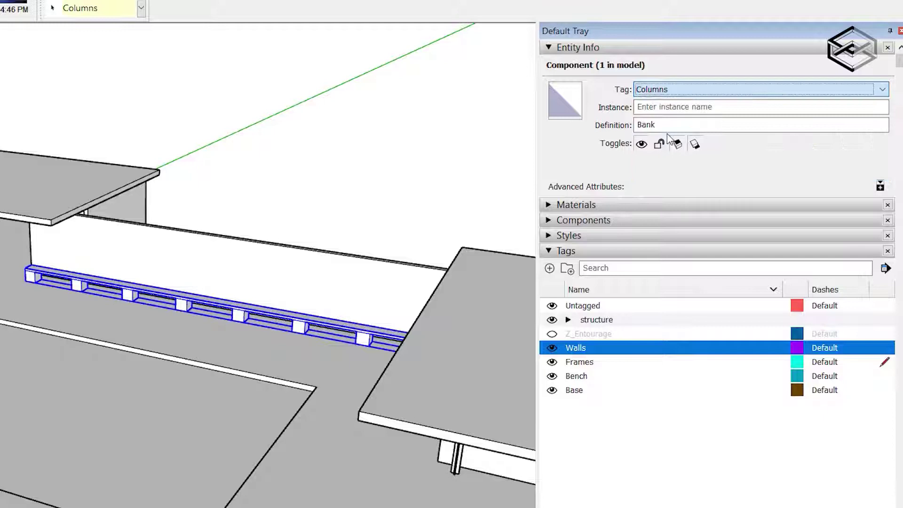
{"action": "left_click", "coordinate": [434, 141]}
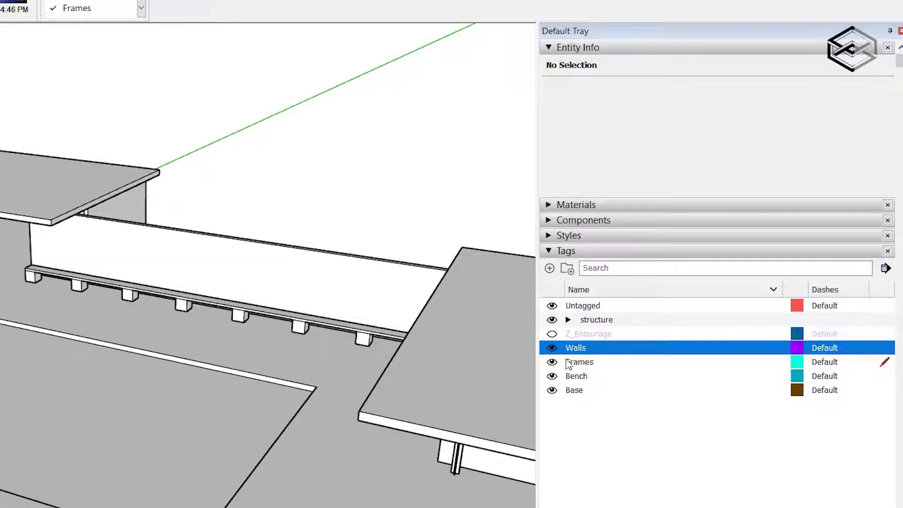
- Hide and reshow the Columns tag to show the bench hides with it
{"action": "left_click", "coordinate": [569, 319]}
{"action": "left_click", "coordinate": [552, 348]}
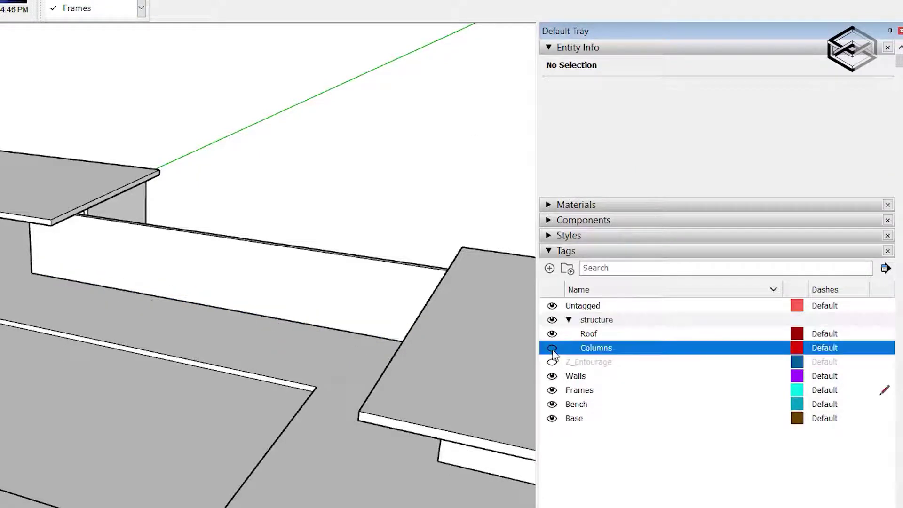
{"action": "left_click", "coordinate": [552, 348]}
{"action": "left_click", "coordinate": [552, 348]}
- Put the bench component back on the Bench tag
{"action": "left_click", "coordinate": [370, 331]}
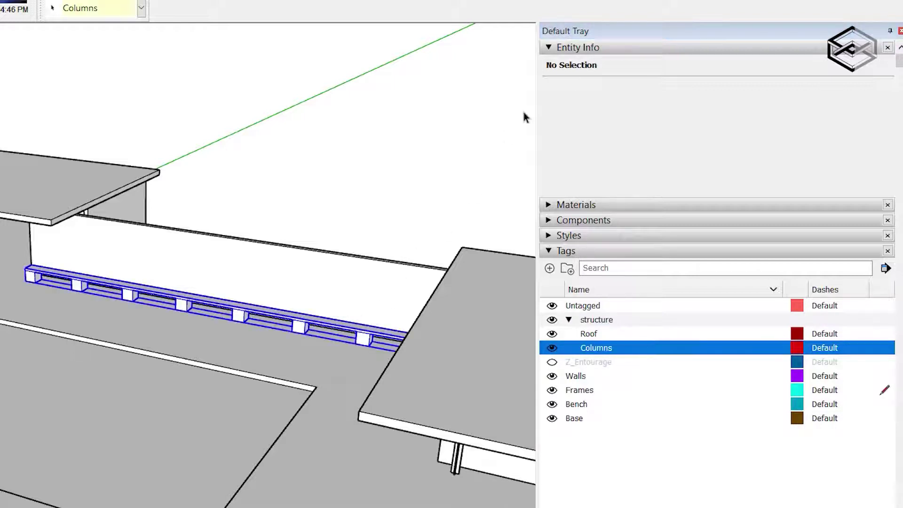
{"action": "left_click", "coordinate": [667, 90]}
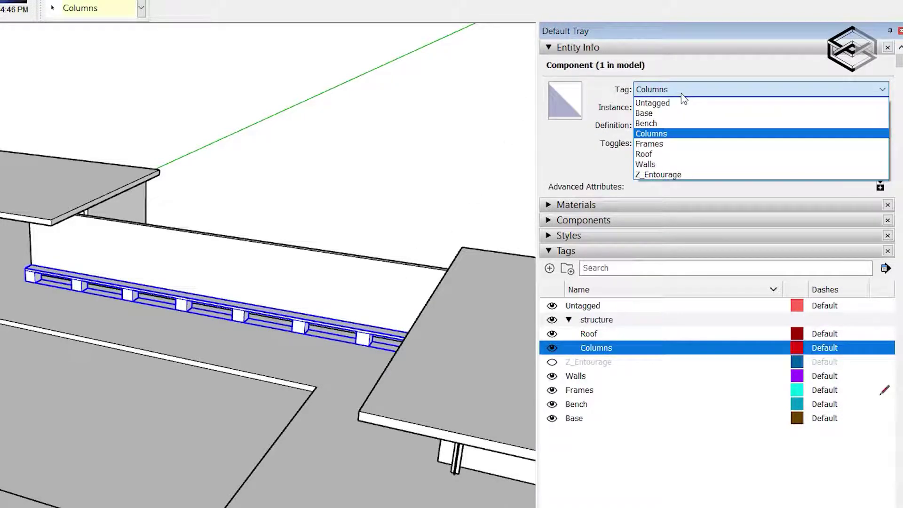
{"action": "left_click", "coordinate": [667, 123]}
{"action": "left_click", "coordinate": [275, 182]}
{"action": "mouse_move", "coordinate": [275, 183]}
{"action": "middle_mouse_down"}
{"action": "mouse_move", "coordinate": [238, 196]}
{"action": "mouse_move", "coordinate": [183, 195]}
{"action": "mouse_move", "coordinate": [544, 196]}
{"action": "mouse_move", "coordinate": [393, 151]}
{"action": "mouse_move", "coordinate": [500, 191]}
{"action": "mouse_move", "coordinate": [447, 185]}
{"action": "mouse_move", "coordinate": [619, 93]}
{"action": "middle_mouse_up"}
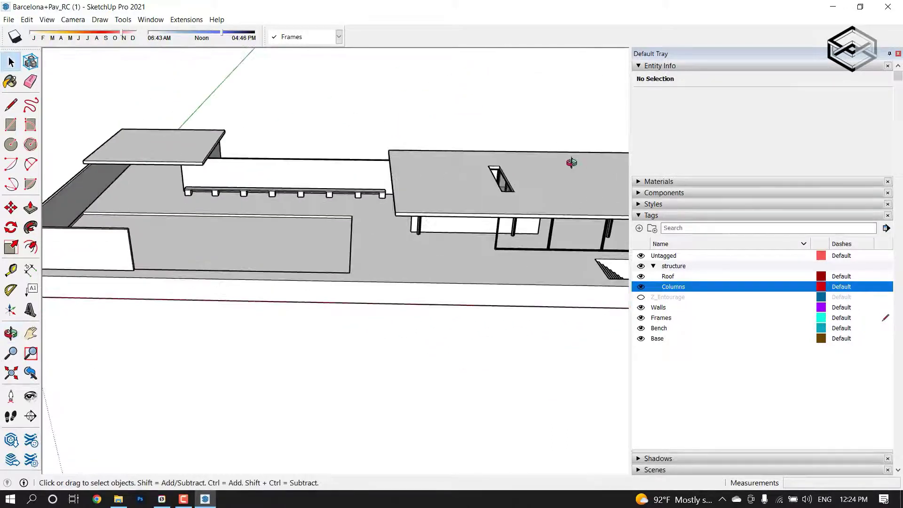
{"action": "mouse_move", "coordinate": [572, 162]}
{"action": "middle_mouse_down"}
{"action": "mouse_move", "coordinate": [475, 196]}
{"action": "mouse_move", "coordinate": [643, 67]}
{"action": "middle_mouse_up"}
{"action": "left_click", "coordinate": [476, 195]}
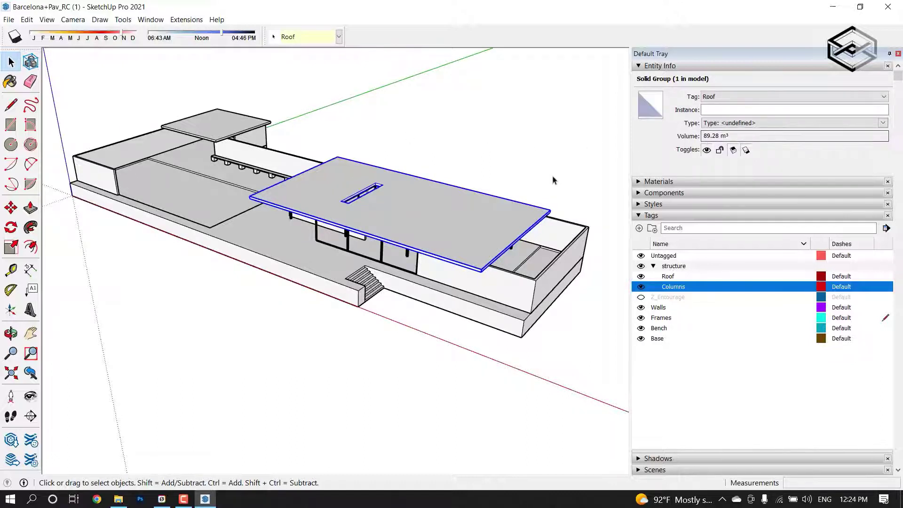
{"action": "scroll", "coordinate": [499, 183], "scroll_direction": "up", "scroll_amount": 2}
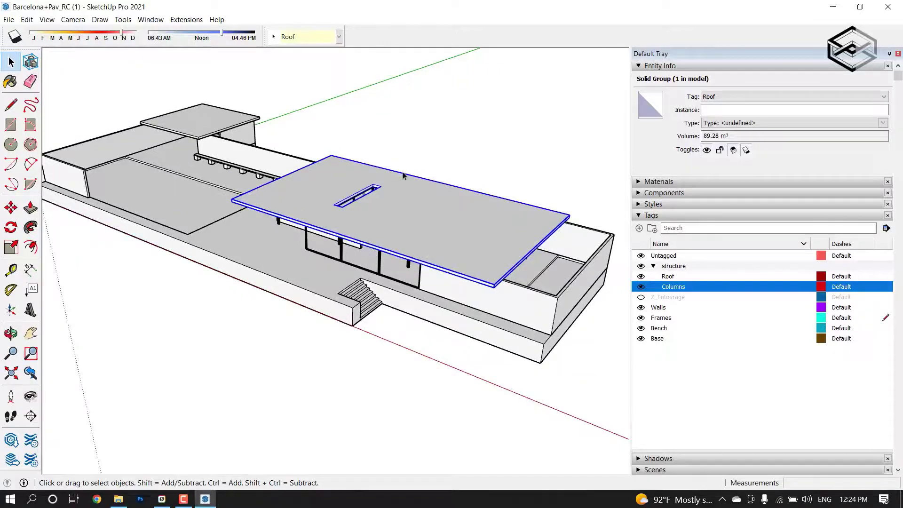
{"action": "scroll", "coordinate": [447, 198], "scroll_direction": "up", "scroll_amount": 2}
{"action": "middle_click_drag", "start_coordinate": [542, 205], "coordinate": [458, 221], "text": "shift"}
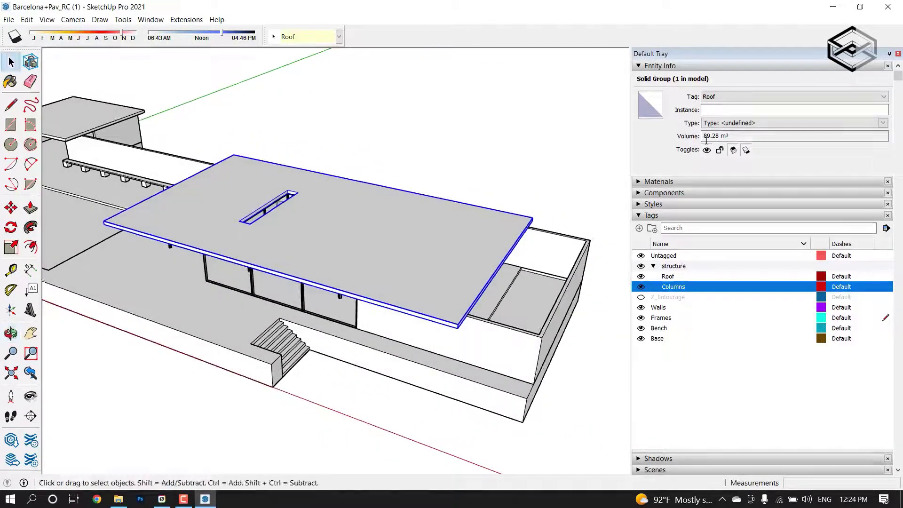
{"action": "left_click", "coordinate": [718, 151]}
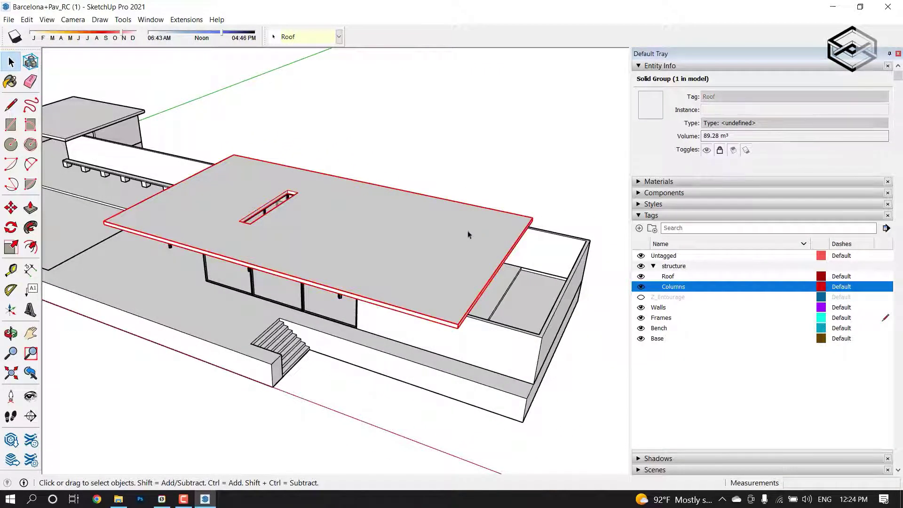
{"action": "key", "text": "ctrl+z"}
{"action": "mouse_move", "coordinate": [562, 193]}
{"action": "middle_mouse_down"}
{"action": "mouse_move", "coordinate": [375, 162]}
{"action": "mouse_move", "coordinate": [588, 169]}
{"action": "middle_mouse_up"}
{"action": "left_click", "coordinate": [719, 151]}
{"action": "left_click", "coordinate": [718, 152]}
{"action": "left_click", "coordinate": [622, 178]}
{"action": "left_click", "coordinate": [488, 239]}
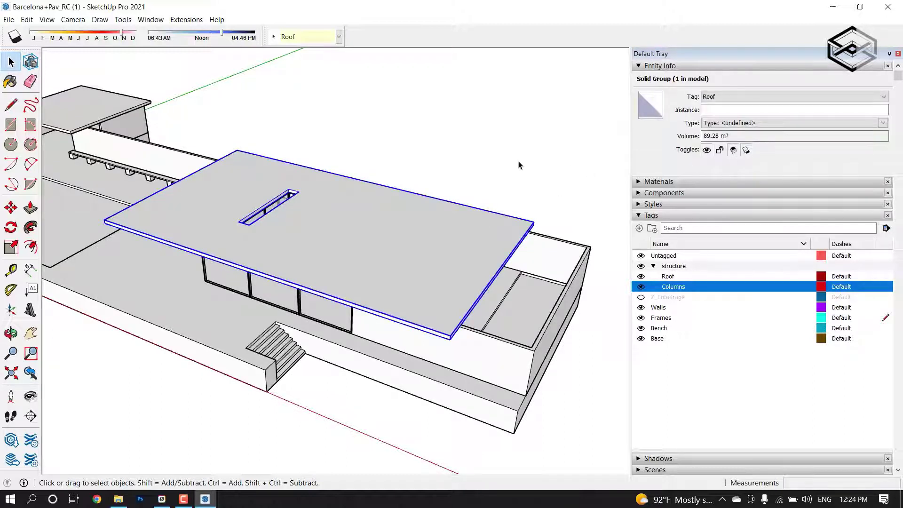
{"action": "scroll", "coordinate": [519, 165], "scroll_direction": "down", "scroll_amount": 3}
- Turn on shadows for the pavilion model
{"action": "middle_click_drag", "start_coordinate": [520, 175], "coordinate": [534, 169]}
{"action": "scroll", "coordinate": [534, 169], "scroll_direction": "up", "scroll_amount": 2}
{"action": "left_click", "coordinate": [236, 85]}
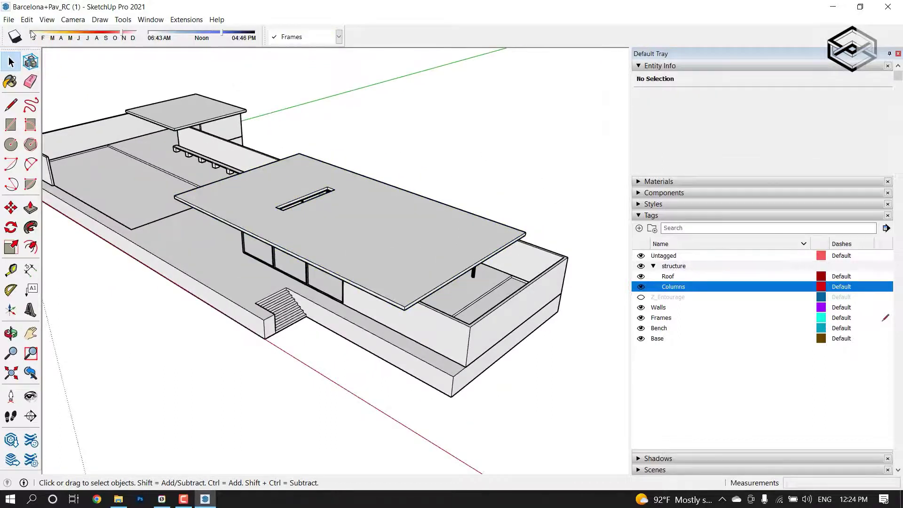
{"action": "left_click", "coordinate": [19, 37]}
{"action": "mouse_move", "coordinate": [357, 194]}
{"action": "middle_mouse_down"}
{"action": "mouse_move", "coordinate": [403, 155]}
{"action": "mouse_move", "coordinate": [456, 252]}
{"action": "middle_mouse_up"}
- Move the roof slab down and away from the building
{"action": "left_click", "coordinate": [452, 252]}
{"action": "left_click", "coordinate": [11, 207]}
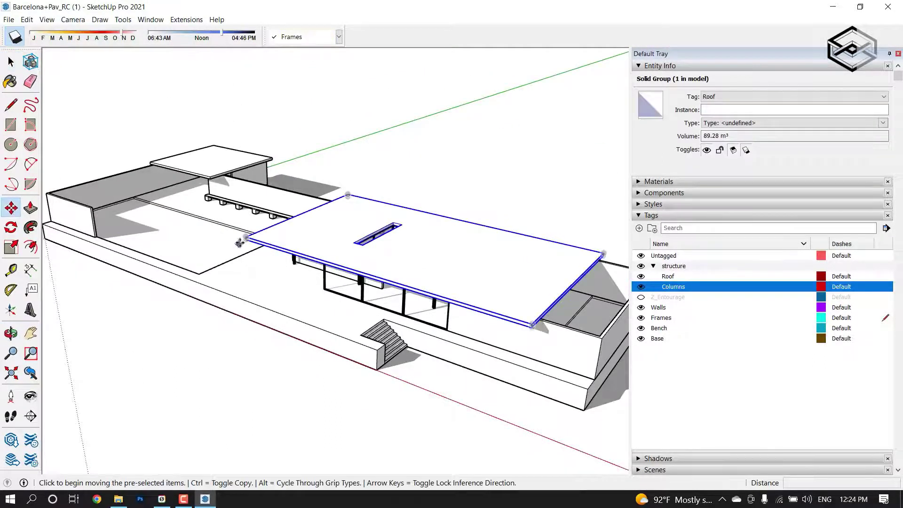
{"action": "scroll", "coordinate": [250, 238], "scroll_direction": "up", "scroll_amount": 3}
{"action": "left_click", "coordinate": [250, 238]}
{"action": "scroll", "coordinate": [211, 268], "scroll_direction": "down", "scroll_amount": 3}
{"action": "middle_click_drag", "start_coordinate": [212, 268], "coordinate": [264, 282]}
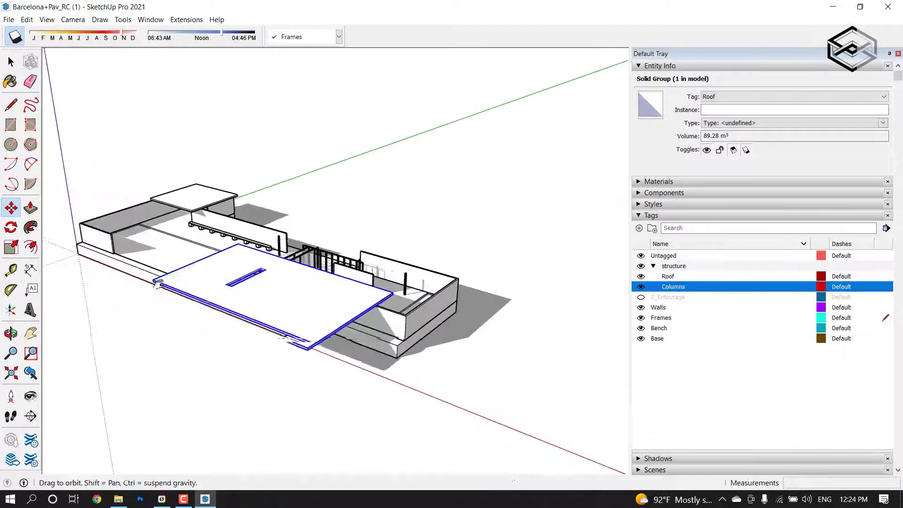
{"action": "scroll", "coordinate": [269, 287], "scroll_direction": "up", "scroll_amount": 2}
{"action": "left_click", "coordinate": [216, 316]}
{"action": "key", "text": "space"}
{"action": "left_click", "coordinate": [462, 317]}
{"action": "middle_click_drag", "start_coordinate": [394, 297], "coordinate": [287, 268], "text": "shift"}
- Turn the roof slab's Cast Shadows off and back on in Entity Info
{"action": "left_click", "coordinate": [283, 339]}
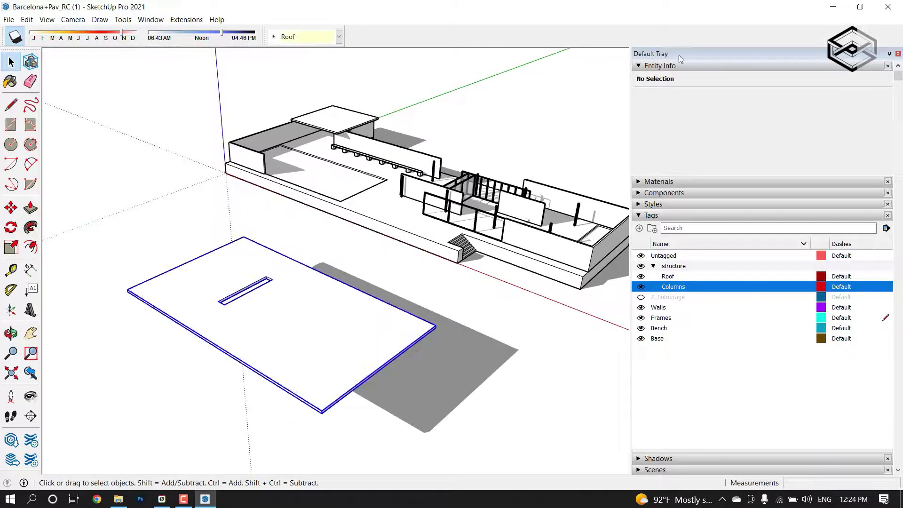
{"action": "left_click", "coordinate": [734, 150]}
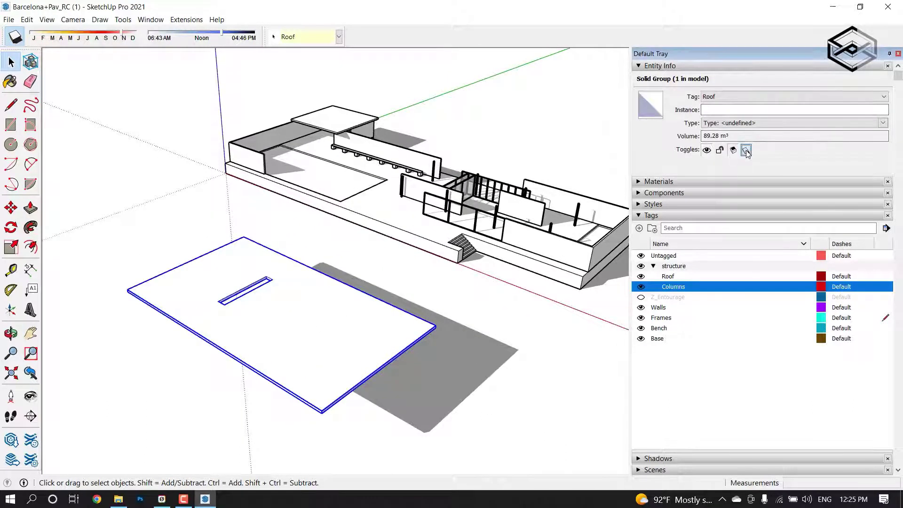
{"action": "left_click", "coordinate": [746, 150]}
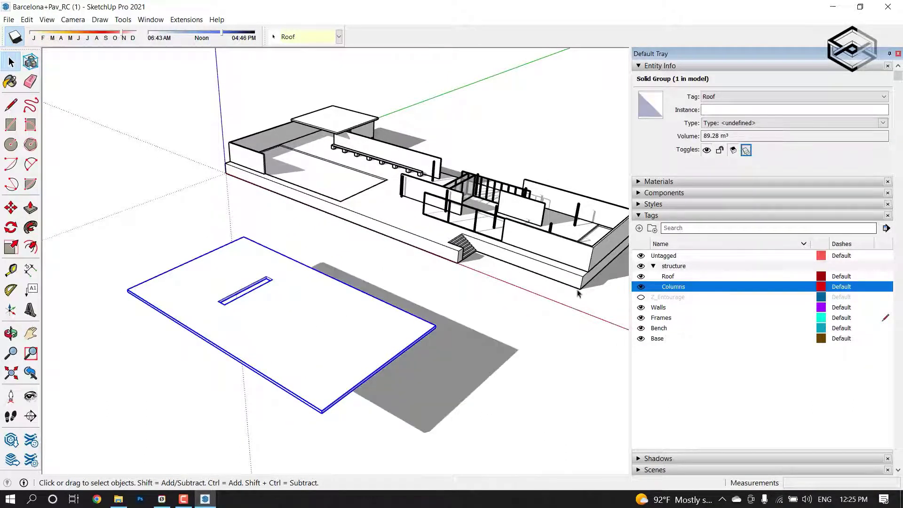
{"action": "left_click", "coordinate": [222, 235]}
{"action": "scroll", "coordinate": [223, 235], "scroll_direction": "down", "scroll_amount": 2}
- Move the roof slab partway back toward the building
{"action": "left_click", "coordinate": [71, 227]}
{"action": "key", "text": "m"}
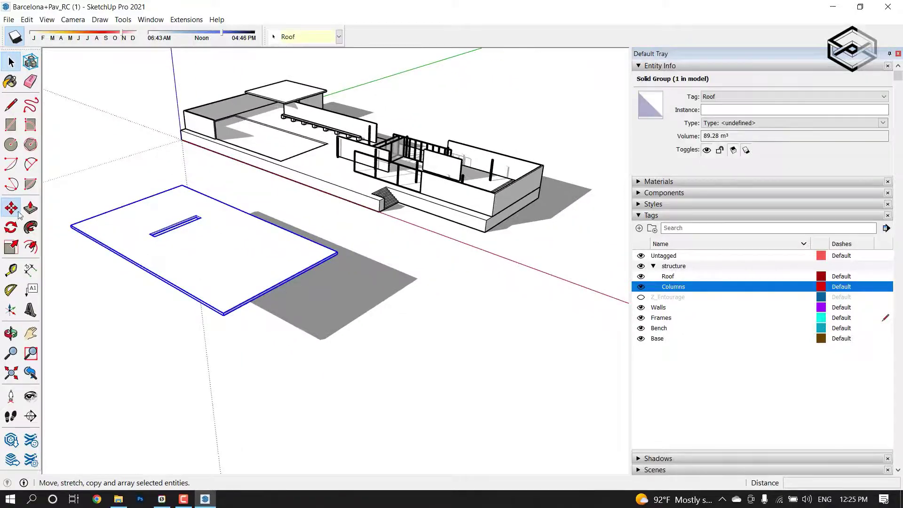
{"action": "scroll", "coordinate": [71, 228], "scroll_direction": "up", "scroll_amount": 5}
{"action": "scroll", "coordinate": [64, 221], "scroll_direction": "up", "scroll_amount": 3}
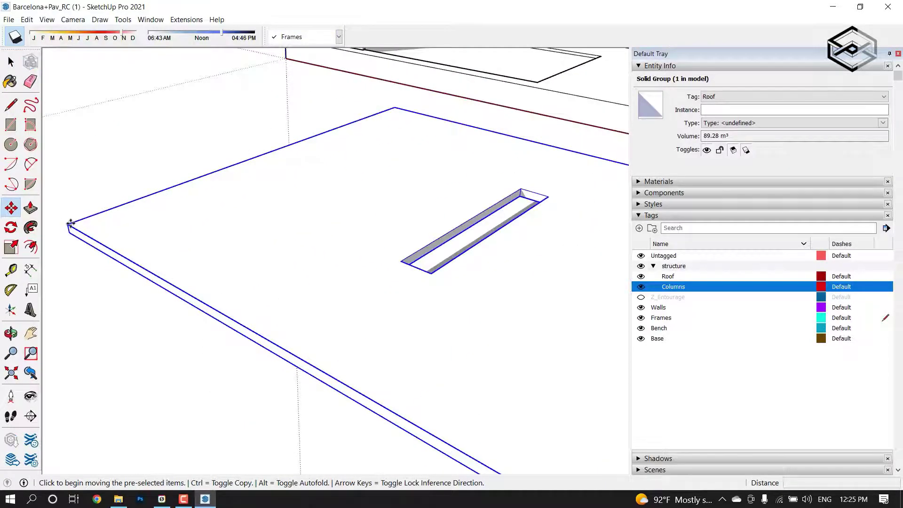
{"action": "left_click", "coordinate": [70, 223]}
{"action": "scroll", "coordinate": [136, 188], "scroll_direction": "down", "scroll_amount": 3}
{"action": "scroll", "coordinate": [189, 226], "scroll_direction": "down", "scroll_amount": 3}
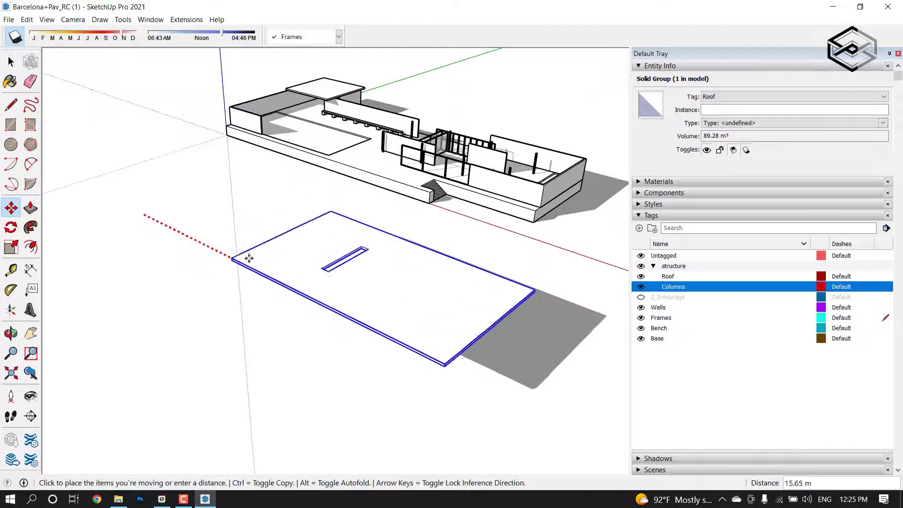
{"action": "middle_click_drag", "start_coordinate": [249, 258], "coordinate": [150, 234], "text": "shift"}
{"action": "left_click", "coordinate": [183, 260]}
- Snap the roof slab's corner to the building corner, seating it on the columns
{"action": "left_click", "coordinate": [158, 273]}
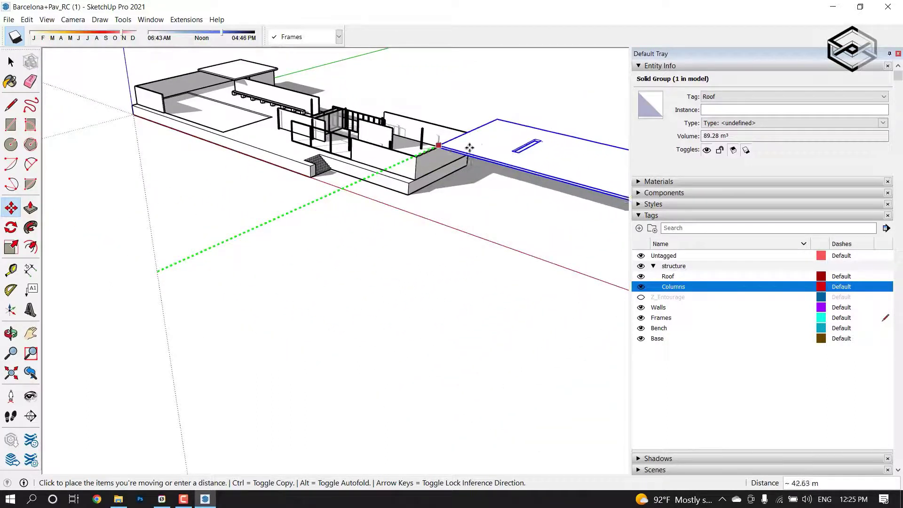
{"action": "left_click", "coordinate": [468, 146]}
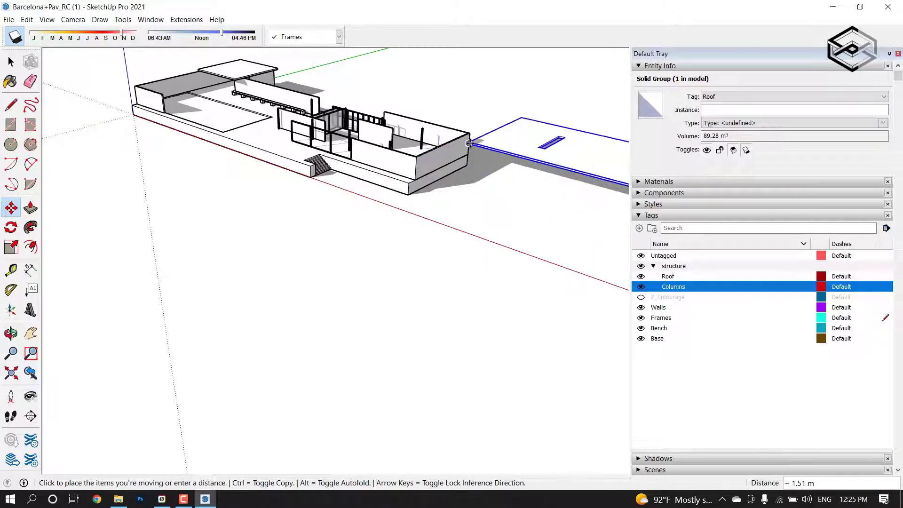
{"action": "left_click", "coordinate": [507, 162]}
{"action": "key", "text": "space"}
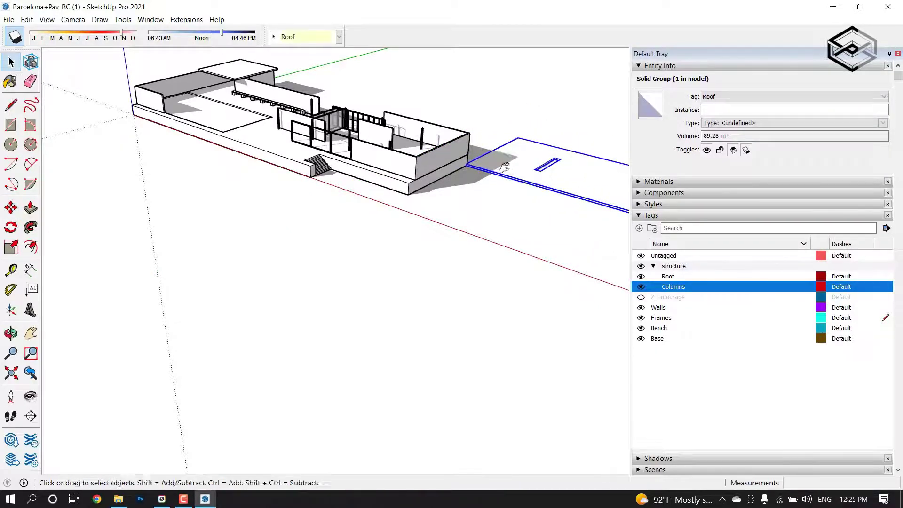
{"action": "scroll", "coordinate": [505, 167], "scroll_direction": "up", "scroll_amount": 3}
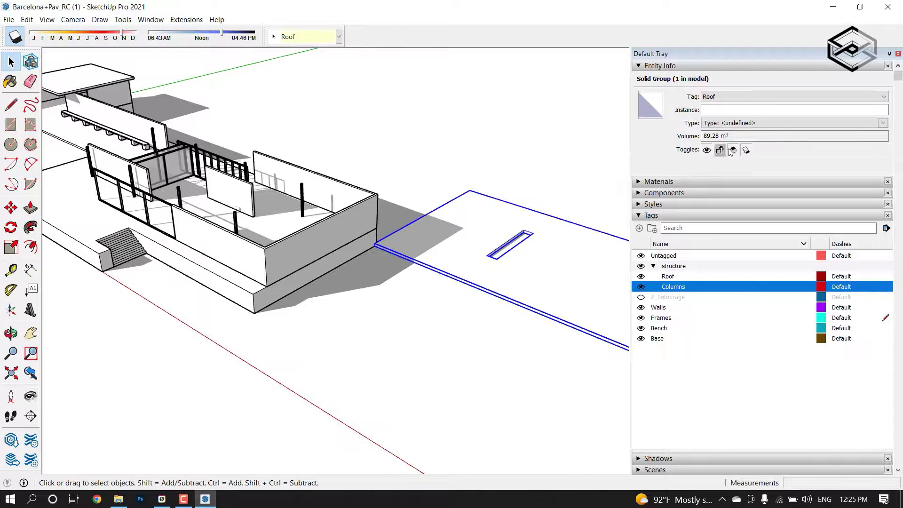
{"action": "left_click", "coordinate": [445, 236]}
{"action": "mouse_move", "coordinate": [446, 236]}
{"action": "middle_mouse_down"}
{"action": "mouse_move", "coordinate": [423, 175]}
{"action": "mouse_move", "coordinate": [410, 272]}
{"action": "mouse_move", "coordinate": [467, 256]}
{"action": "mouse_move", "coordinate": [499, 304]}
{"action": "middle_mouse_up"}
{"action": "scroll", "coordinate": [410, 271], "scroll_direction": "down", "scroll_amount": 3}
{"action": "scroll", "coordinate": [467, 257], "scroll_direction": "up", "scroll_amount": 2}
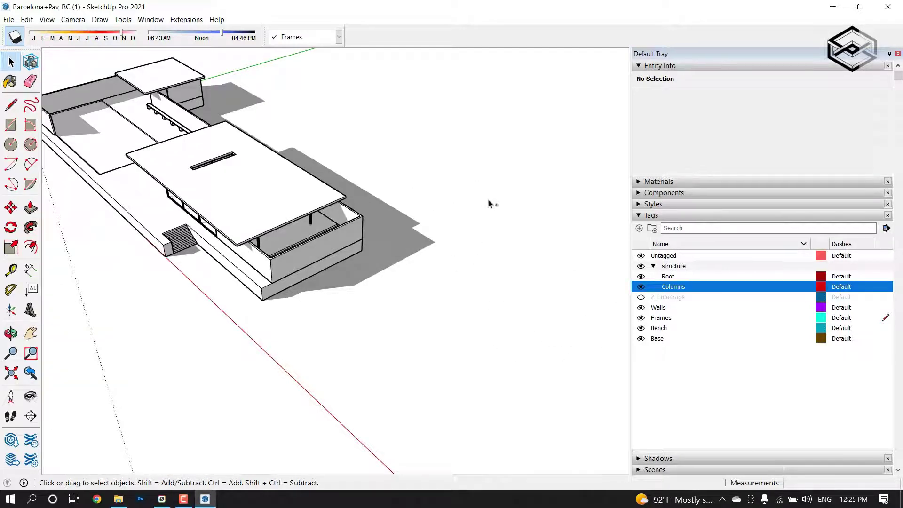
- Orbit and zoom around the pavilion and select the upper roof slab
{"action": "scroll", "coordinate": [453, 169], "scroll_direction": "down", "scroll_amount": 3}
{"action": "middle_click_drag", "start_coordinate": [288, 157], "coordinate": [422, 134], "text": "shift"}
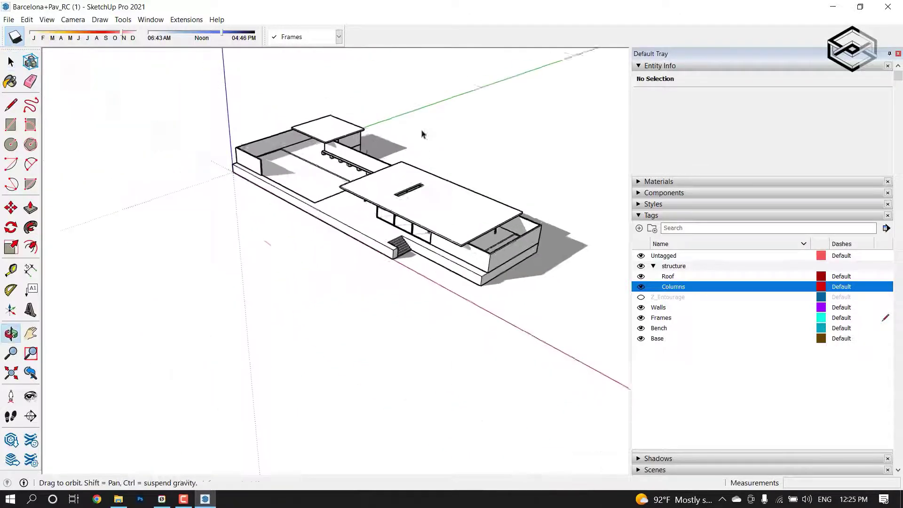
{"action": "scroll", "coordinate": [431, 197], "scroll_direction": "up", "scroll_amount": 3}
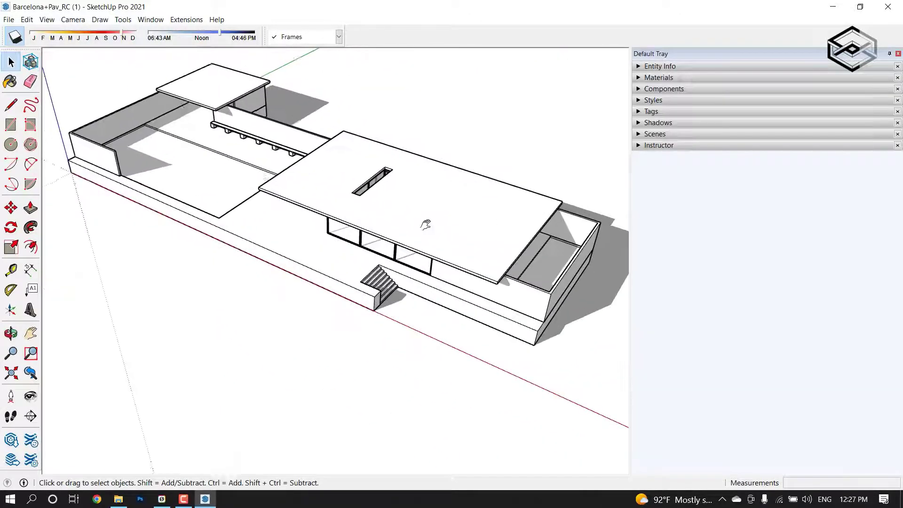
{"action": "mouse_move", "coordinate": [421, 226]}
{"action": "middle_mouse_down"}
{"action": "mouse_move", "coordinate": [458, 270]}
{"action": "mouse_move", "coordinate": [271, 182]}
{"action": "mouse_move", "coordinate": [312, 165]}
{"action": "mouse_move", "coordinate": [608, 194]}
{"action": "mouse_move", "coordinate": [417, 210]}
{"action": "middle_mouse_up"}
{"action": "scroll", "coordinate": [417, 210], "scroll_direction": "down", "scroll_amount": 2}
{"action": "scroll", "coordinate": [518, 188], "scroll_direction": "up", "scroll_amount": 5}
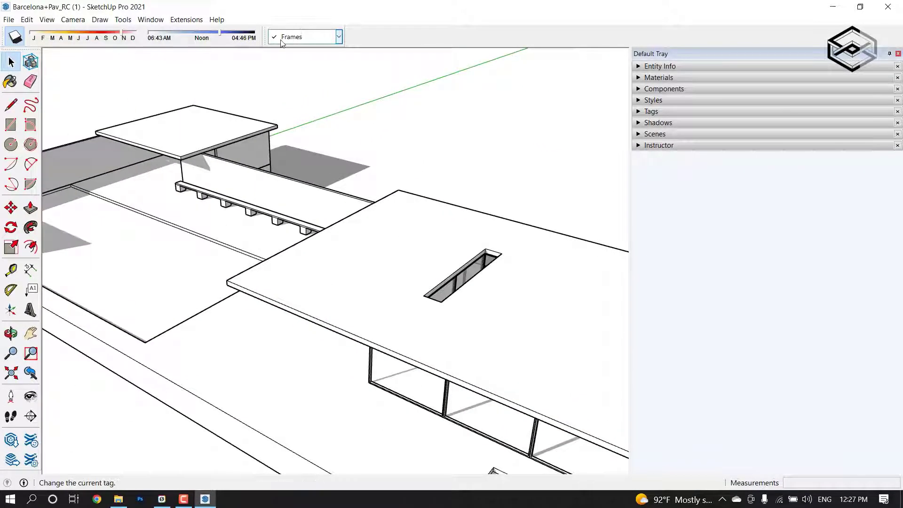
{"action": "scroll", "coordinate": [369, 114], "scroll_direction": "down", "scroll_amount": 2}
{"action": "mouse_move", "coordinate": [369, 115]}
{"action": "middle_mouse_down"}
{"action": "mouse_move", "coordinate": [383, 151]}
{"action": "mouse_move", "coordinate": [286, 123]}
{"action": "middle_mouse_up"}
{"action": "scroll", "coordinate": [383, 151], "scroll_direction": "up", "scroll_amount": 5}
{"action": "scroll", "coordinate": [330, 188], "scroll_direction": "up", "scroll_amount": 2}
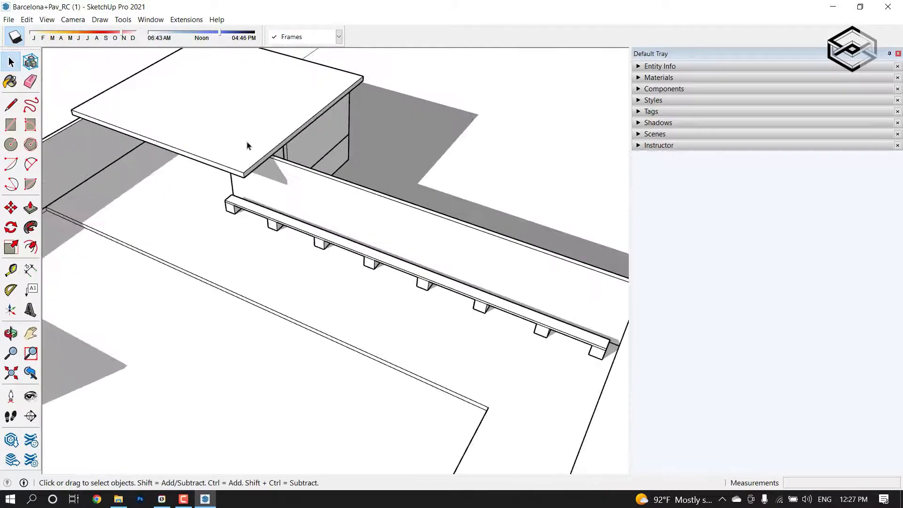
{"action": "left_click", "coordinate": [248, 141]}
{"action": "scroll", "coordinate": [311, 151], "scroll_direction": "down", "scroll_amount": 2}
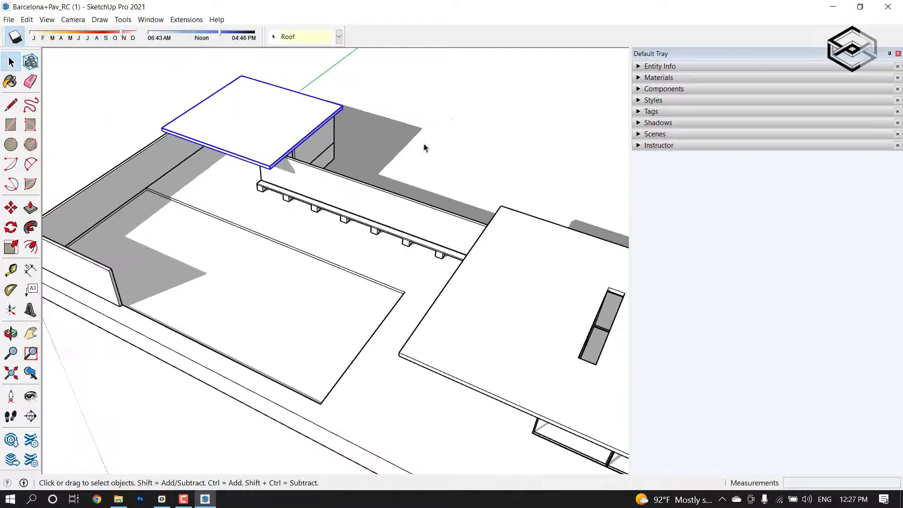
- Make Bench the current tag on the Tags toolbar, replacing Frames
{"action": "right_click", "coordinate": [378, 36]}
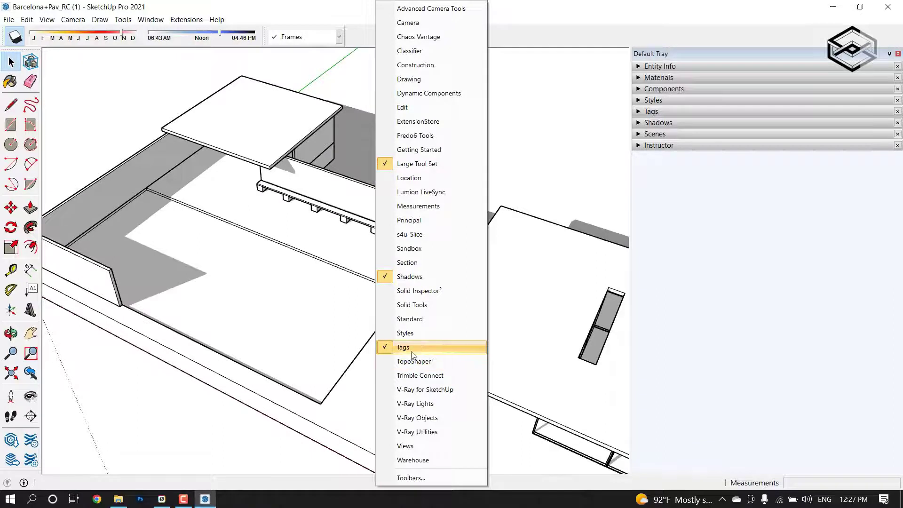
{"action": "middle_click_drag", "start_coordinate": [520, 186], "coordinate": [389, 151]}
{"action": "scroll", "coordinate": [389, 151], "scroll_direction": "up", "scroll_amount": 2}
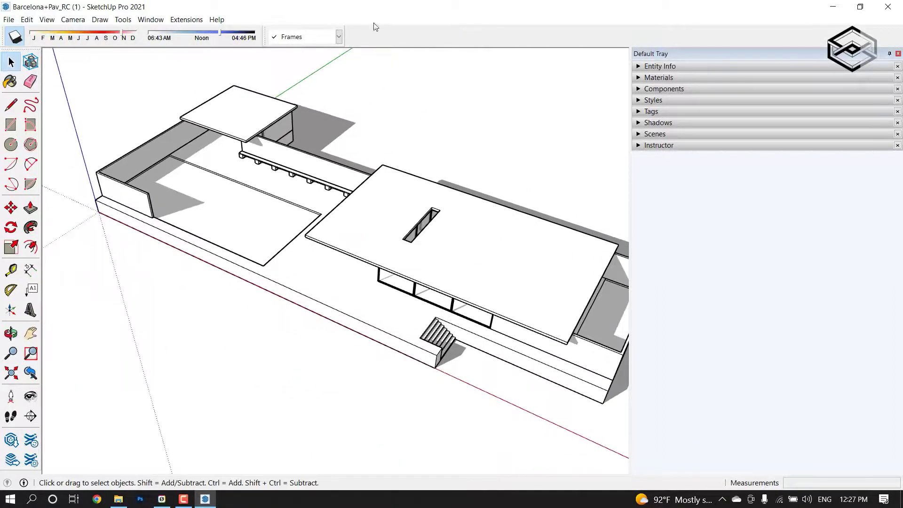
{"action": "scroll", "coordinate": [311, 118], "scroll_direction": "up", "scroll_amount": 2}
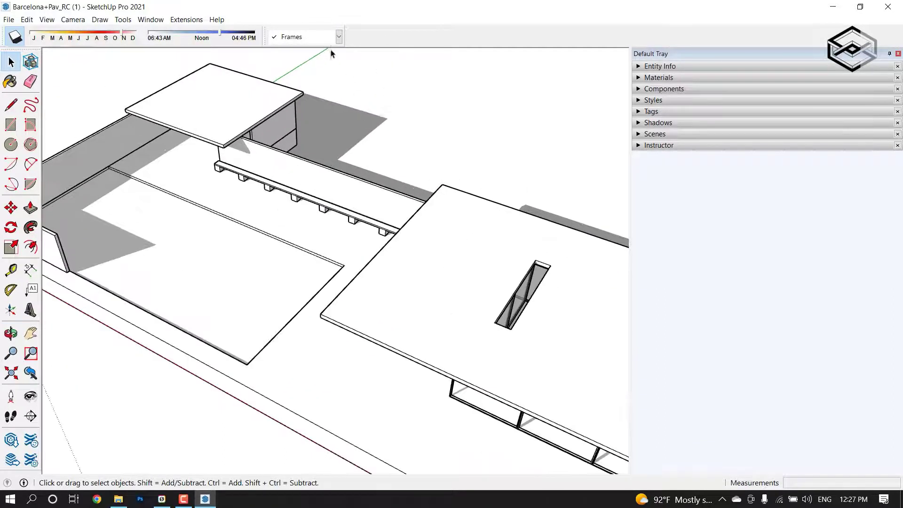
{"action": "left_click", "coordinate": [339, 37]}
{"action": "scroll", "coordinate": [323, 161], "scroll_direction": "down", "scroll_amount": 3}
{"action": "scroll", "coordinate": [336, 334], "scroll_direction": "up", "scroll_amount": 4}
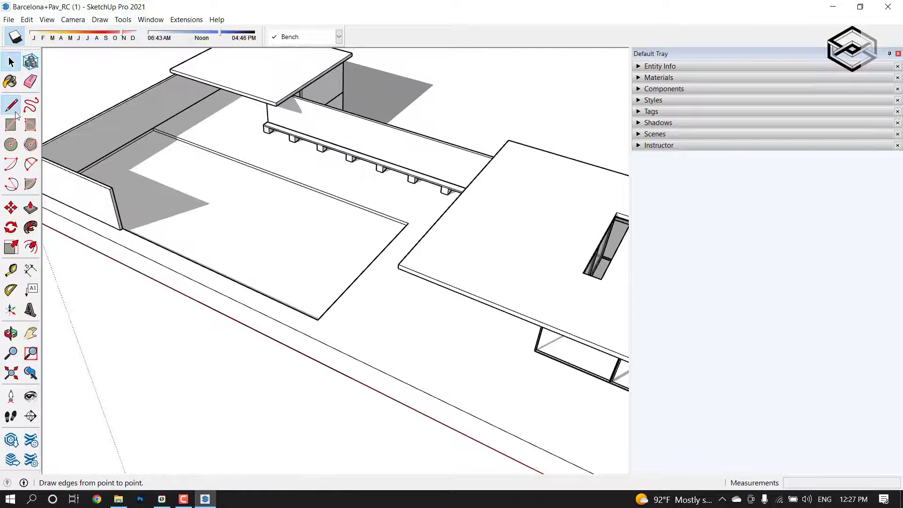
- Draw a rectangular footprint with the Line tool on the base slab
{"action": "left_click", "coordinate": [11, 105]}
{"action": "scroll", "coordinate": [373, 348], "scroll_direction": "up", "scroll_amount": 1}
{"action": "left_click", "coordinate": [343, 332]}
{"action": "left_click", "coordinate": [374, 297]}
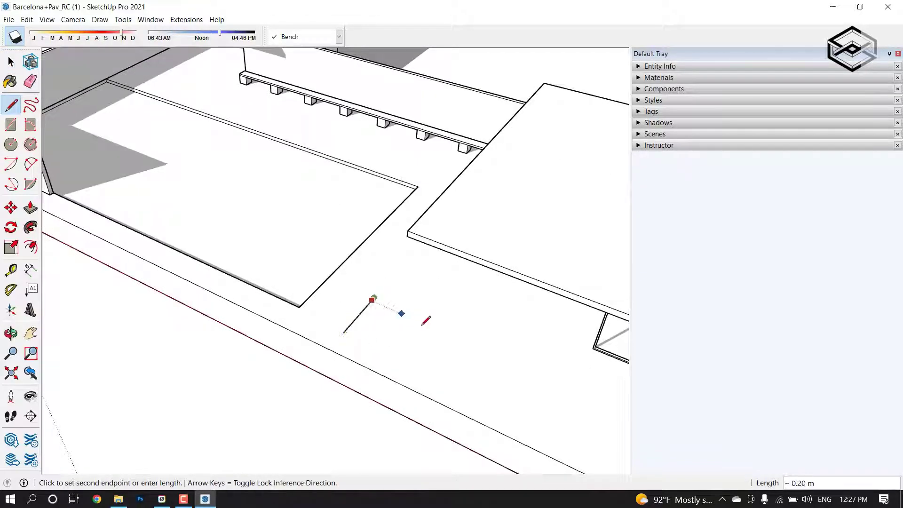
{"action": "left_click", "coordinate": [414, 314]}
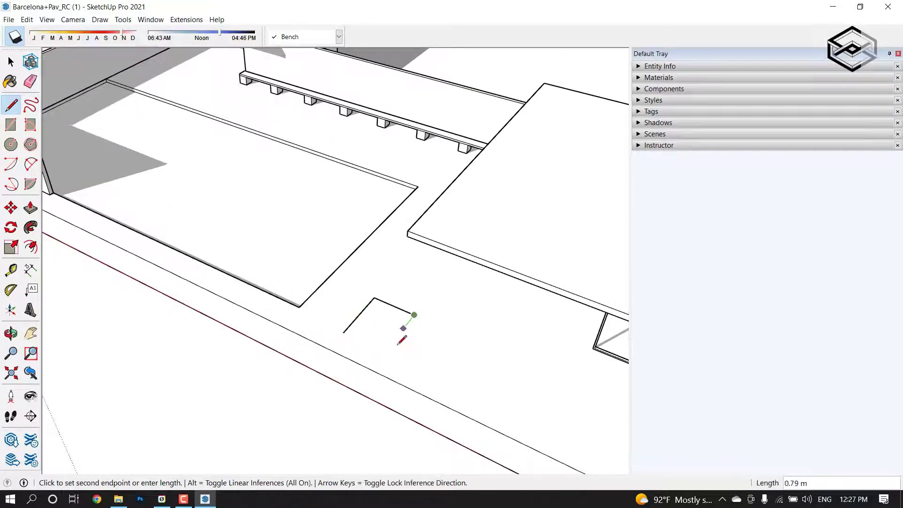
{"action": "left_click", "coordinate": [343, 333]}
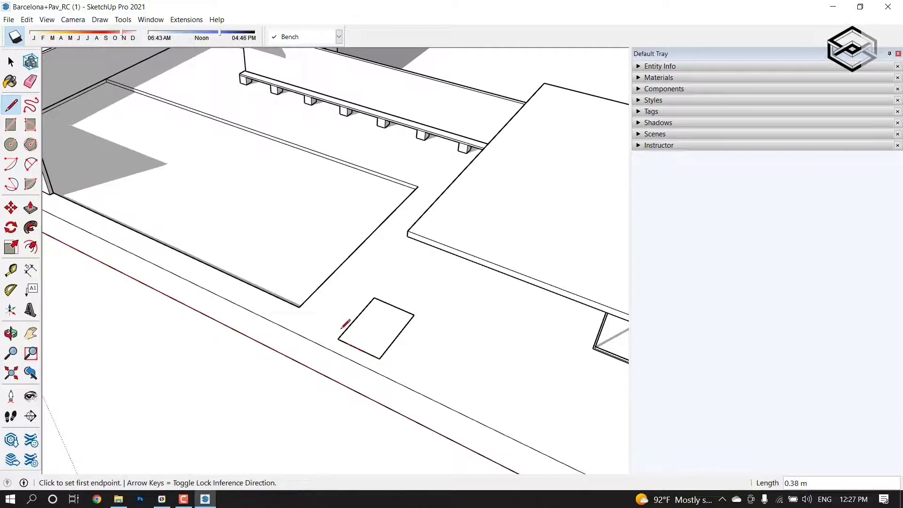
- Push/Pull the rectangle into a test box and select it
{"action": "key", "text": "p"}
{"action": "left_click", "coordinate": [382, 338]}
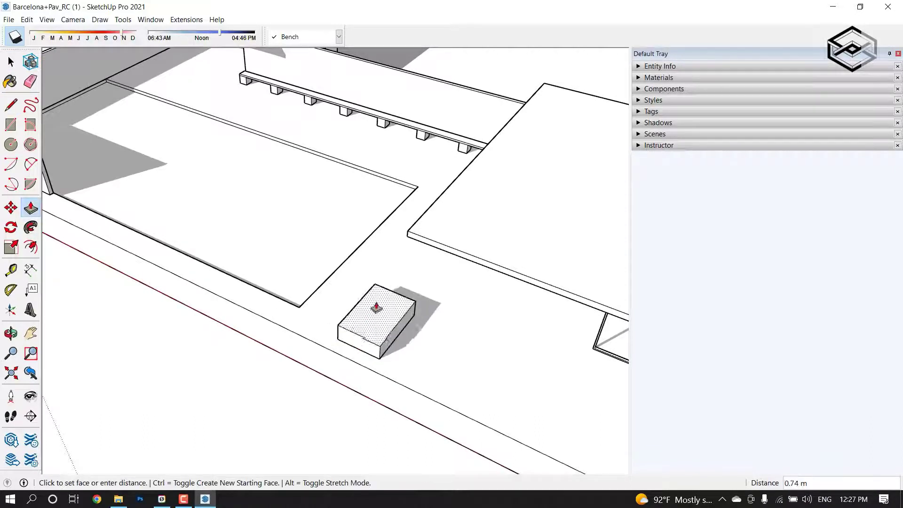
{"action": "left_click", "coordinate": [392, 314]}
{"action": "key", "text": "space"}
{"action": "triple_click", "coordinate": [392, 314]}
{"action": "middle_click_drag", "start_coordinate": [391, 314], "coordinate": [263, 226]}
- Keep Bench current and hide then reshow the Bench tag to show the box hides
{"action": "left_click", "coordinate": [339, 36]}
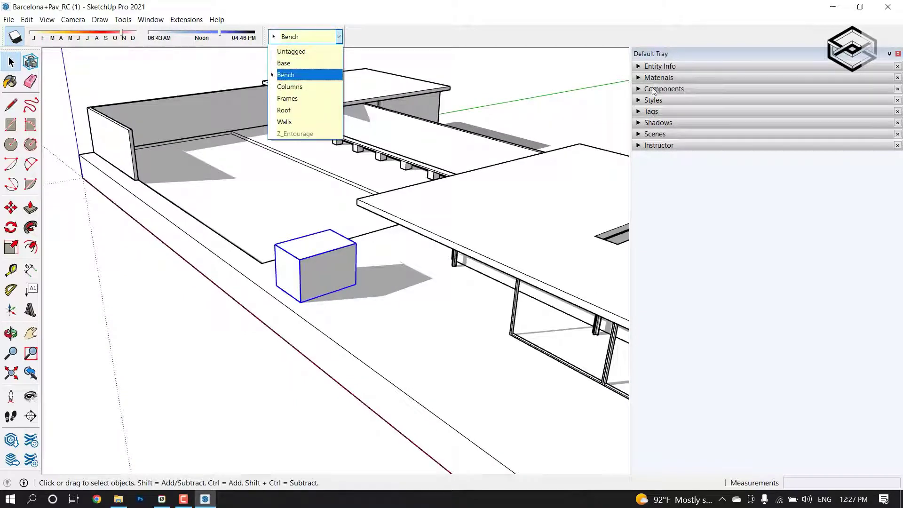
{"action": "left_click", "coordinate": [636, 115]}
{"action": "left_click", "coordinate": [638, 111]}
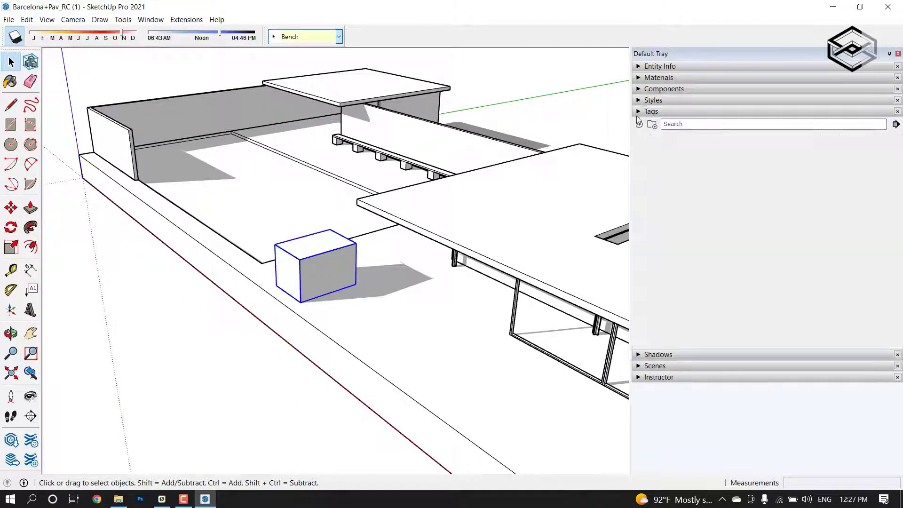
{"action": "left_click", "coordinate": [884, 192]}
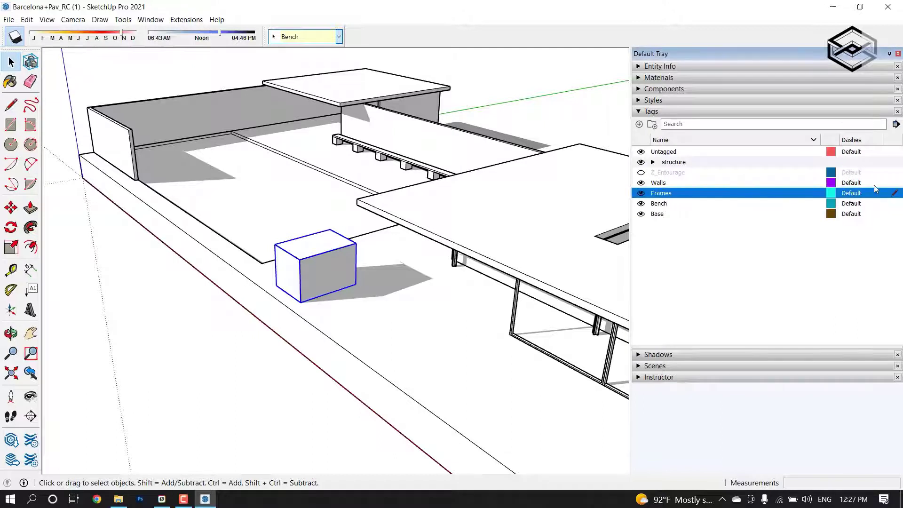
{"action": "left_click", "coordinate": [640, 203]}
{"action": "middle_click_drag", "start_coordinate": [560, 218], "coordinate": [560, 232]}
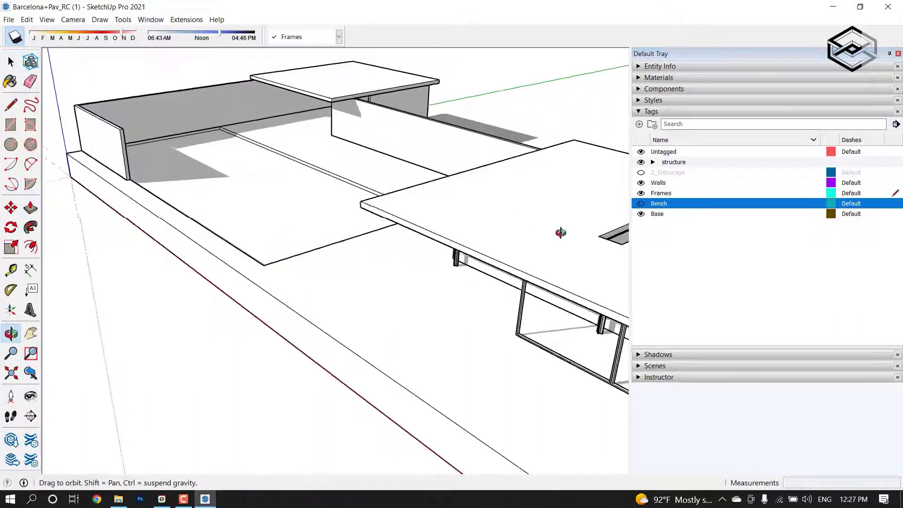
{"action": "left_click", "coordinate": [640, 203]}
- Delete the test box and make Base the current tag
{"action": "left_click", "coordinate": [657, 214]}
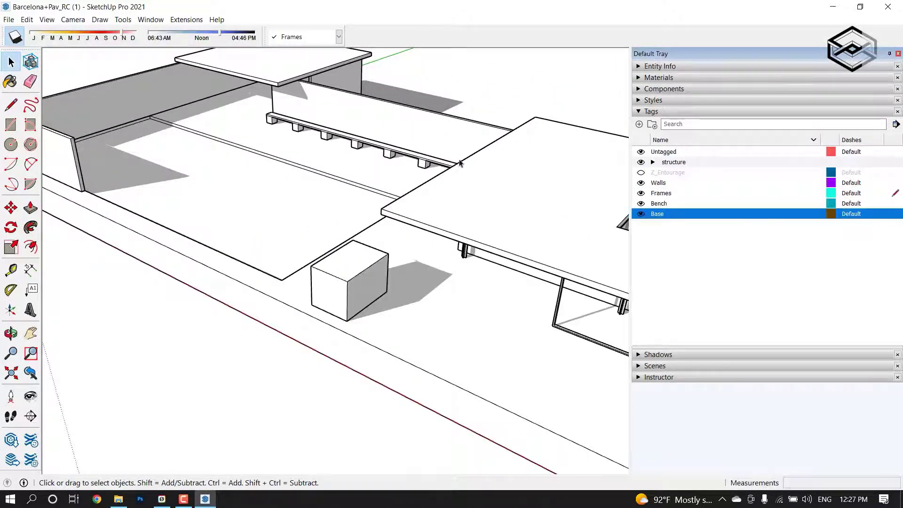
{"action": "key", "text": "ctrl+z"}
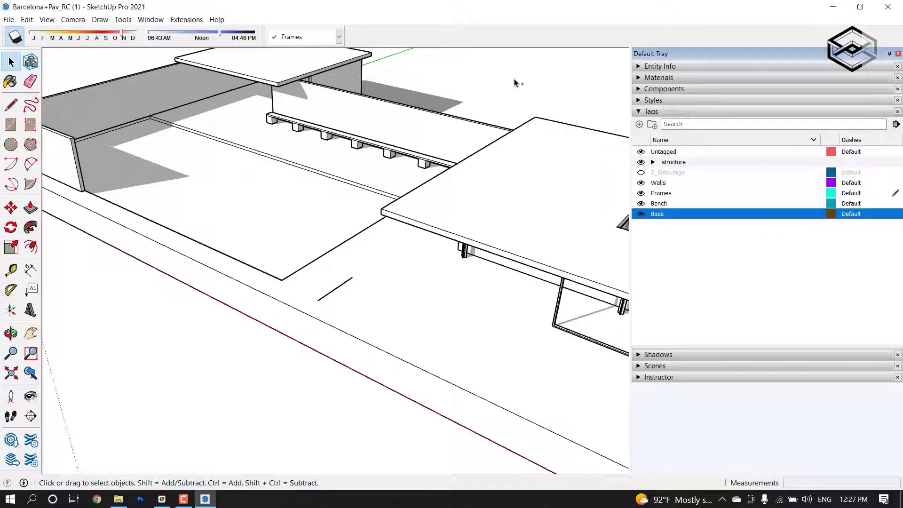
{"action": "scroll", "coordinate": [459, 155], "scroll_direction": "down", "scroll_amount": 3}
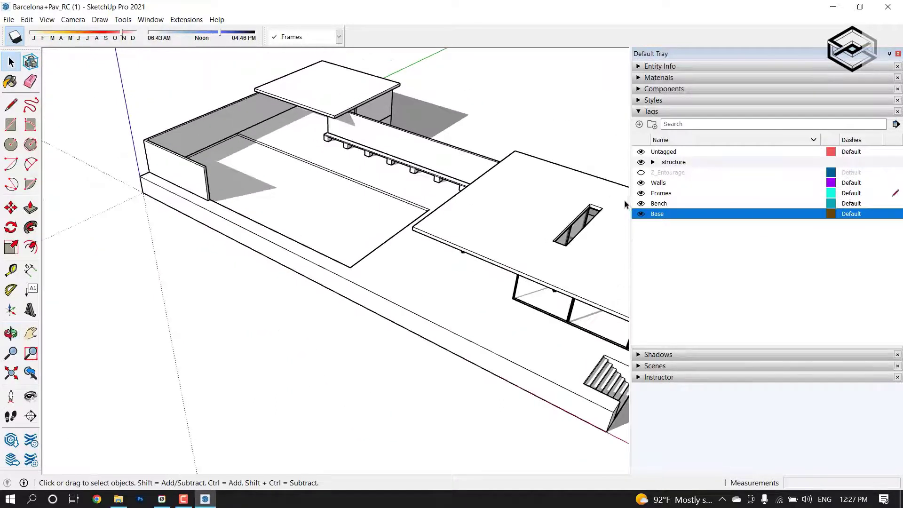
{"action": "left_click", "coordinate": [639, 113]}
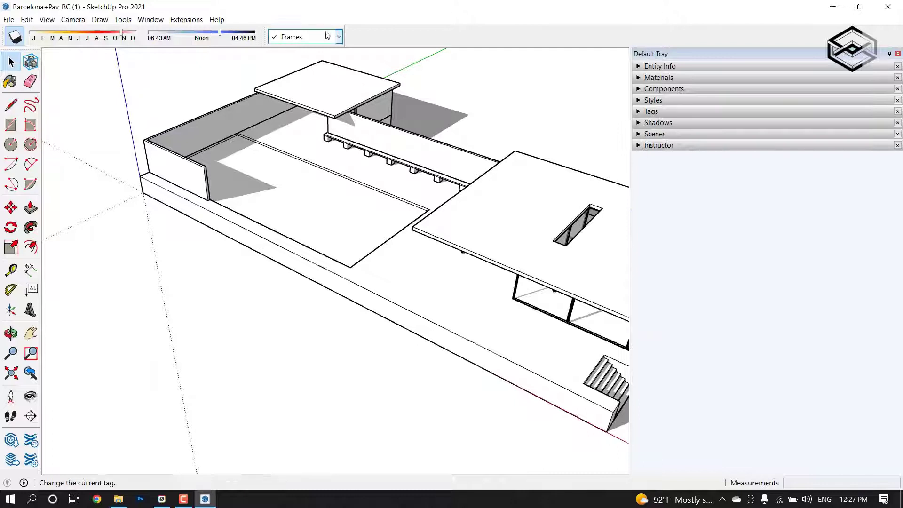
{"action": "left_click", "coordinate": [338, 37]}
{"action": "left_click", "coordinate": [308, 62]}
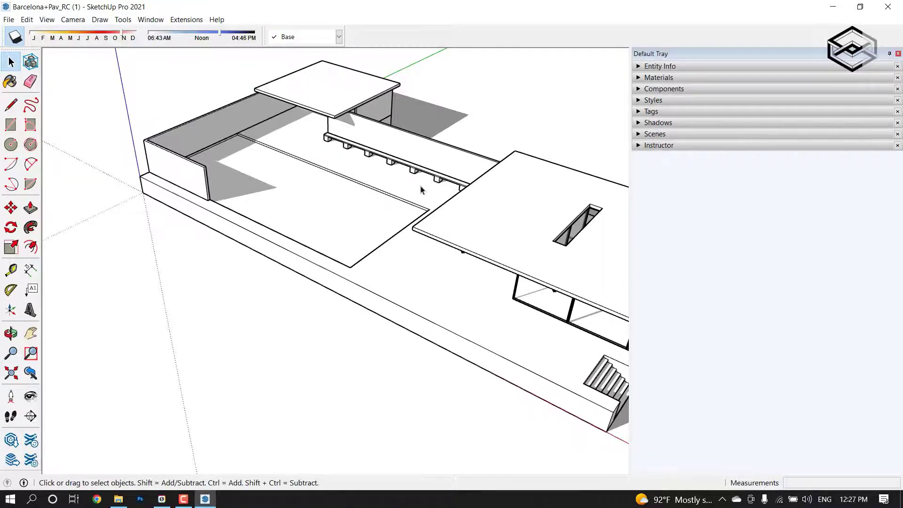
- Bring up the toolbar list, then open the dialog listing all toolbars
{"action": "scroll", "coordinate": [421, 190], "scroll_direction": "down", "scroll_amount": 1}
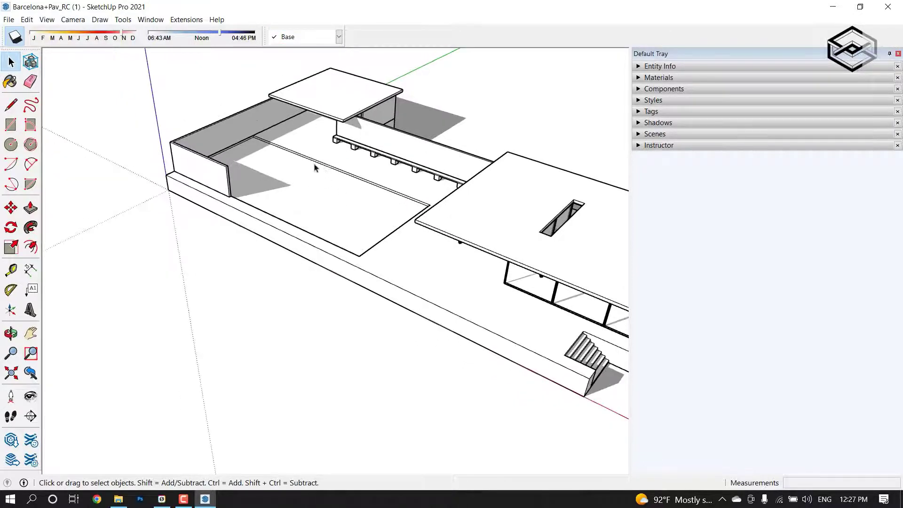
{"action": "right_click", "coordinate": [389, 37]}
{"action": "left_click", "coordinate": [192, 9]}
{"action": "left_click", "coordinate": [47, 19]}
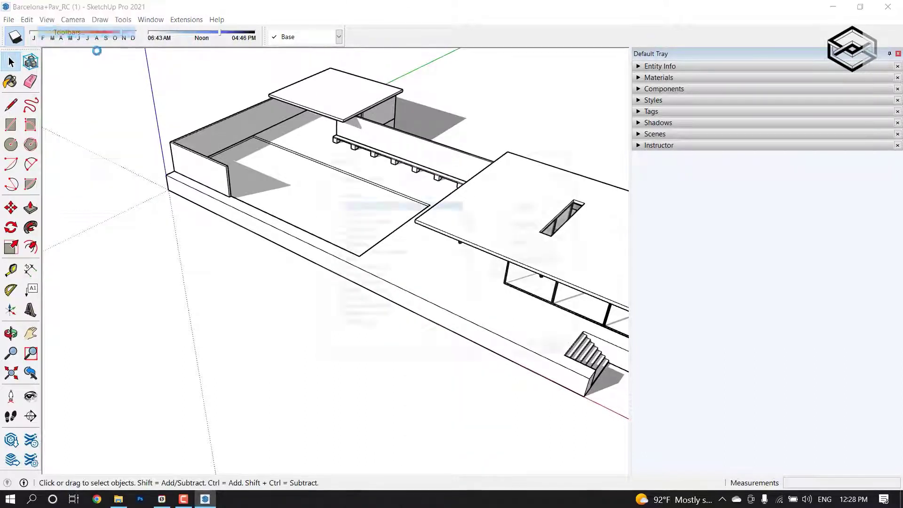
{"action": "scroll", "coordinate": [349, 274], "scroll_direction": "down", "scroll_amount": 4}
{"action": "scroll", "coordinate": [341, 259], "scroll_direction": "down", "scroll_amount": 3}
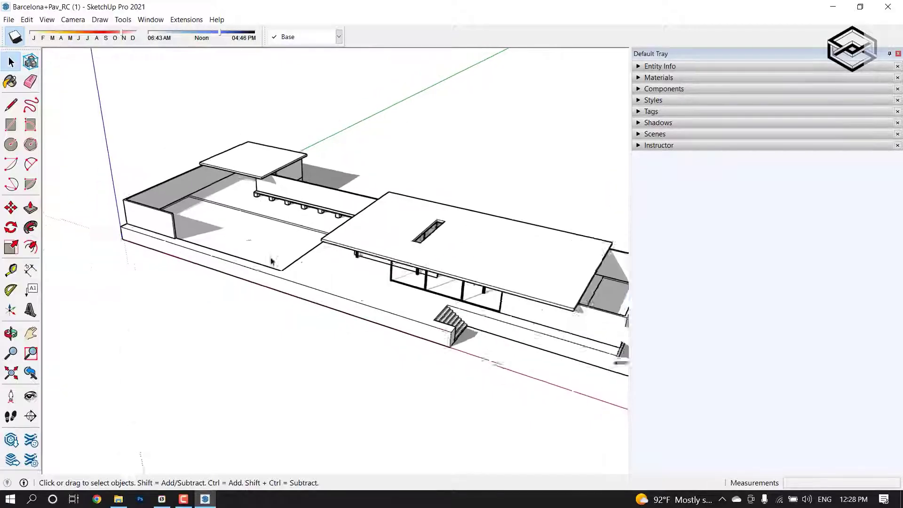
{"action": "left_click_drag", "start_coordinate": [272, 252], "coordinate": [179, 202]}
{"action": "mouse_move", "coordinate": [178, 202]}
{"action": "middle_mouse_down"}
{"action": "mouse_move", "coordinate": [299, 231]}
{"action": "mouse_move", "coordinate": [271, 221]}
{"action": "middle_mouse_up"}
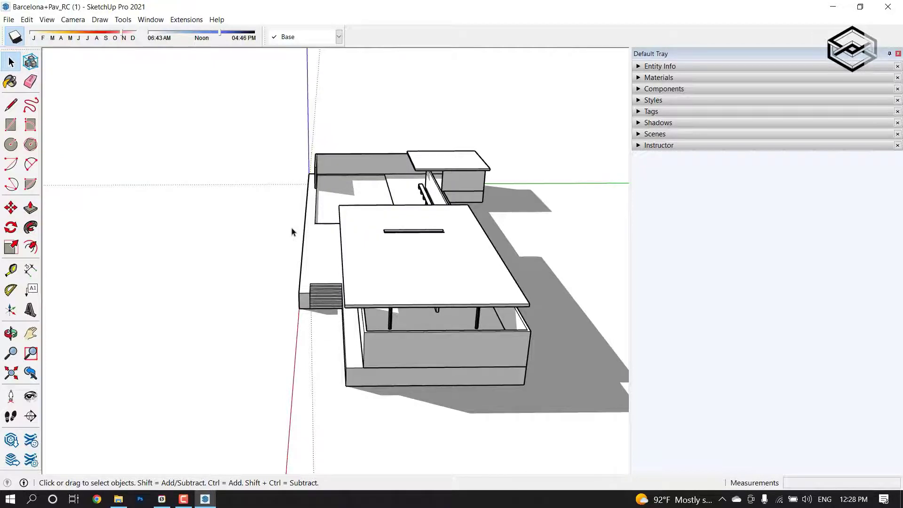
- Hide the base platform with its stairs via right-click, then undo it
{"action": "middle_click_drag", "start_coordinate": [305, 227], "coordinate": [323, 222]}
{"action": "scroll", "coordinate": [329, 244], "scroll_direction": "up", "scroll_amount": 3}
{"action": "left_click", "coordinate": [335, 259]}
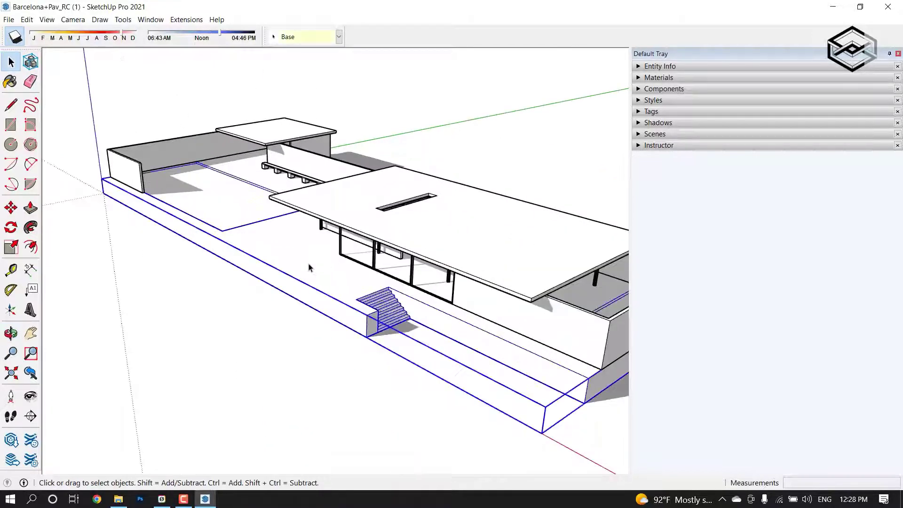
{"action": "scroll", "coordinate": [358, 263], "scroll_direction": "up", "scroll_amount": 2}
{"action": "scroll", "coordinate": [359, 262], "scroll_direction": "down", "scroll_amount": 1}
{"action": "right_click", "coordinate": [382, 228]}
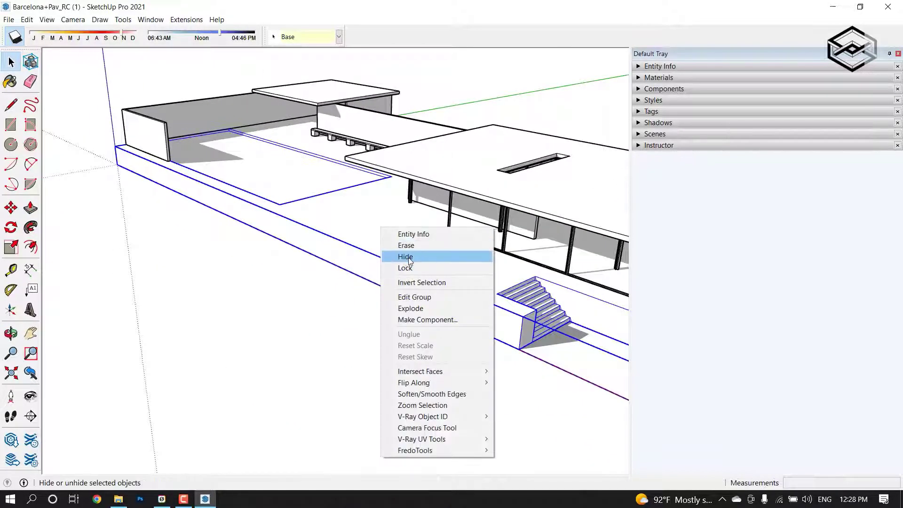
{"action": "left_click", "coordinate": [405, 256]}
{"action": "scroll", "coordinate": [332, 264], "scroll_direction": "down", "scroll_amount": 1}
{"action": "key", "text": "ctrl+z"}
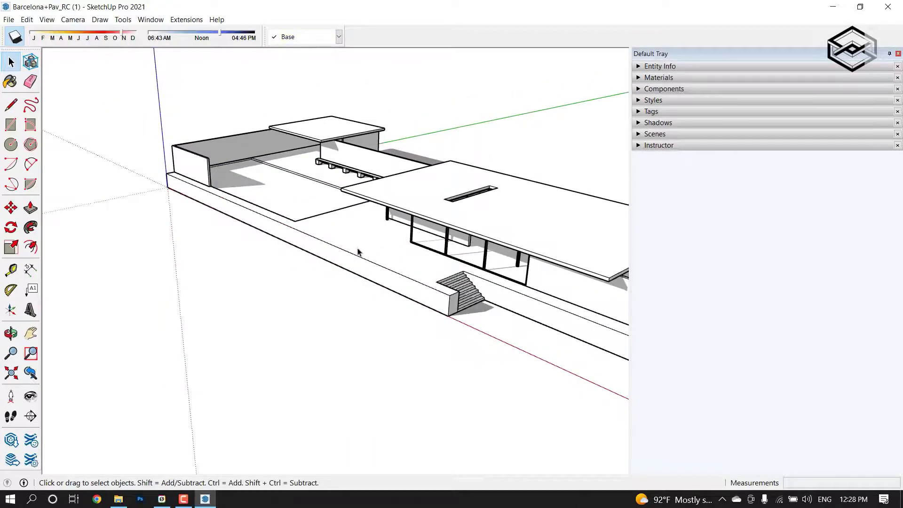
{"action": "scroll", "coordinate": [362, 248], "scroll_direction": "up", "scroll_amount": 3}
- Select the base platform and stairs again and hide them
{"action": "mouse_move", "coordinate": [367, 244]}
{"action": "middle_mouse_down"}
{"action": "mouse_move", "coordinate": [339, 292]}
{"action": "mouse_move", "coordinate": [238, 294]}
{"action": "middle_mouse_up"}
{"action": "left_click", "coordinate": [337, 277]}
{"action": "right_click", "coordinate": [337, 277]}
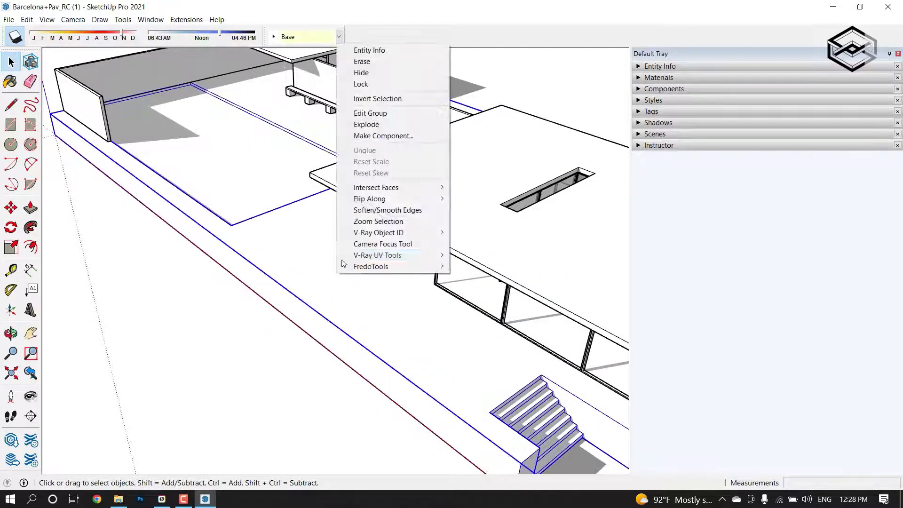
{"action": "left_click", "coordinate": [371, 73]}
{"action": "left_click", "coordinate": [27, 19]}
{"action": "mouse_move", "coordinate": [46, 178]}
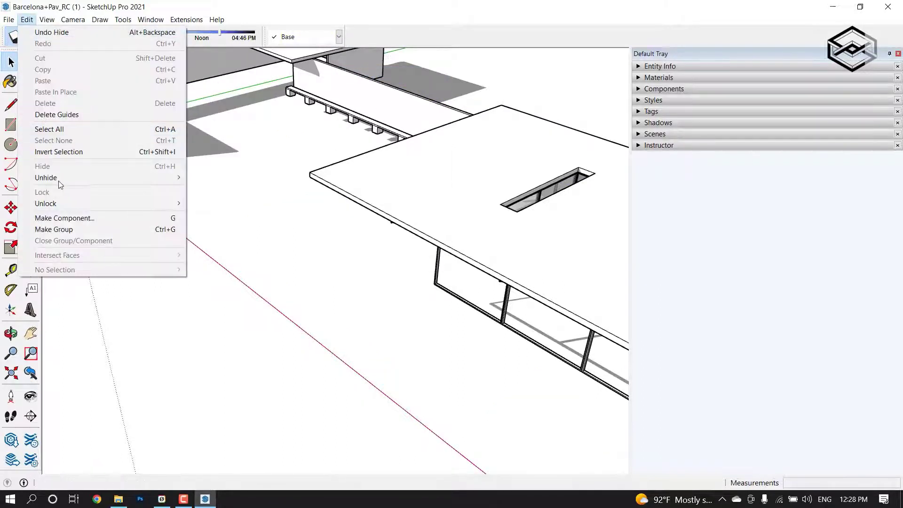
- Unhide all hidden geometry, then zoom and pan to check the base platform and stairs
{"action": "left_click", "coordinate": [252, 199]}
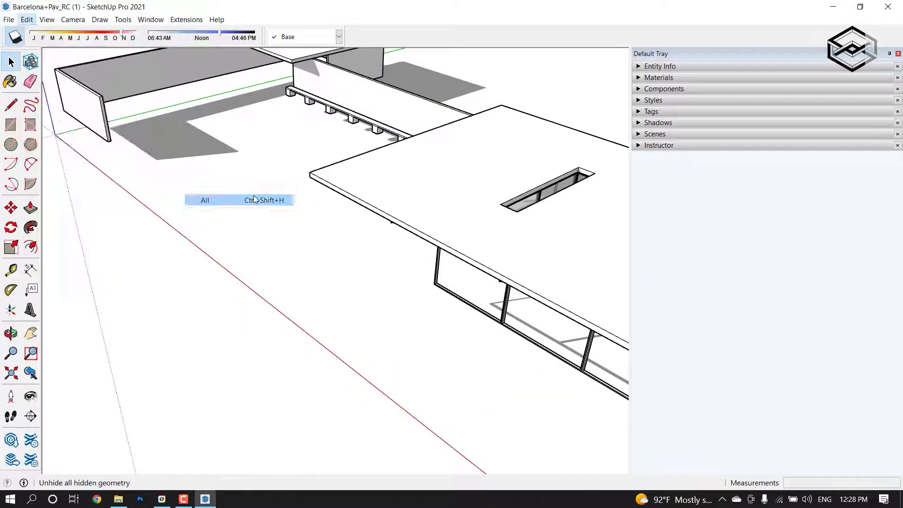
{"action": "scroll", "coordinate": [479, 98], "scroll_direction": "down", "scroll_amount": 5}
{"action": "middle_click_drag", "start_coordinate": [462, 141], "coordinate": [276, 181]}
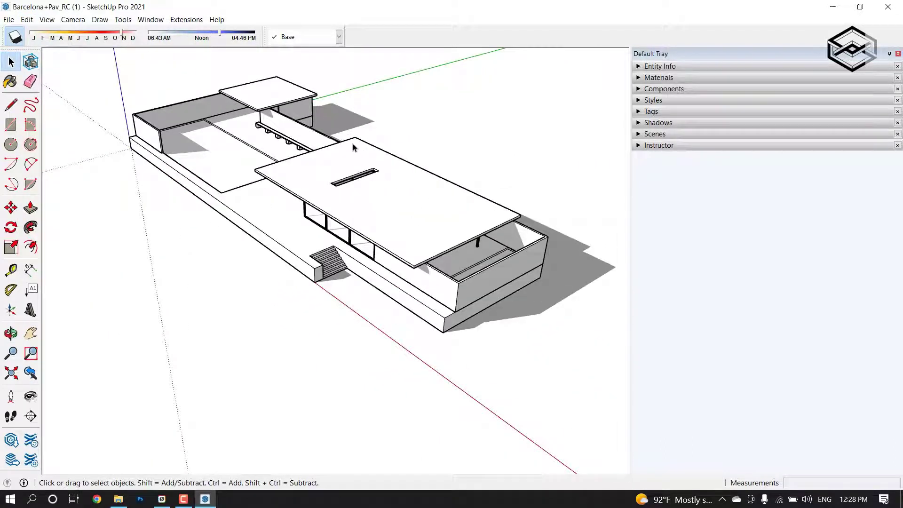
{"action": "scroll", "coordinate": [354, 147], "scroll_direction": "down", "scroll_amount": 3}
{"action": "mouse_move", "coordinate": [354, 147]}
{"action": "middle_mouse_down"}
{"action": "mouse_move", "coordinate": [330, 194]}
{"action": "mouse_move", "coordinate": [374, 235]}
{"action": "middle_mouse_up"}
{"action": "scroll", "coordinate": [343, 160], "scroll_direction": "up", "scroll_amount": 5}
{"action": "scroll", "coordinate": [338, 170], "scroll_direction": "down", "scroll_amount": 3}
{"action": "scroll", "coordinate": [331, 194], "scroll_direction": "up", "scroll_amount": 4}
{"action": "left_click", "coordinate": [376, 237]}
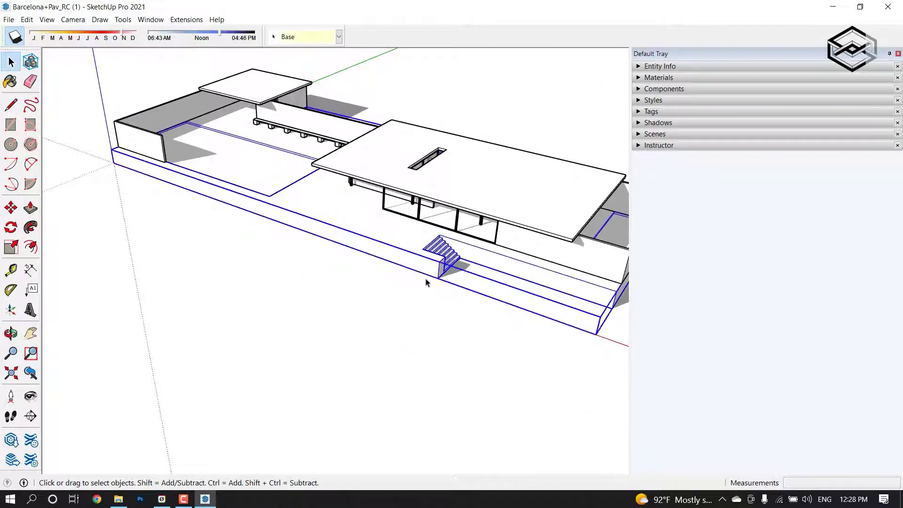
{"action": "scroll", "coordinate": [368, 259], "scroll_direction": "down", "scroll_amount": 3}
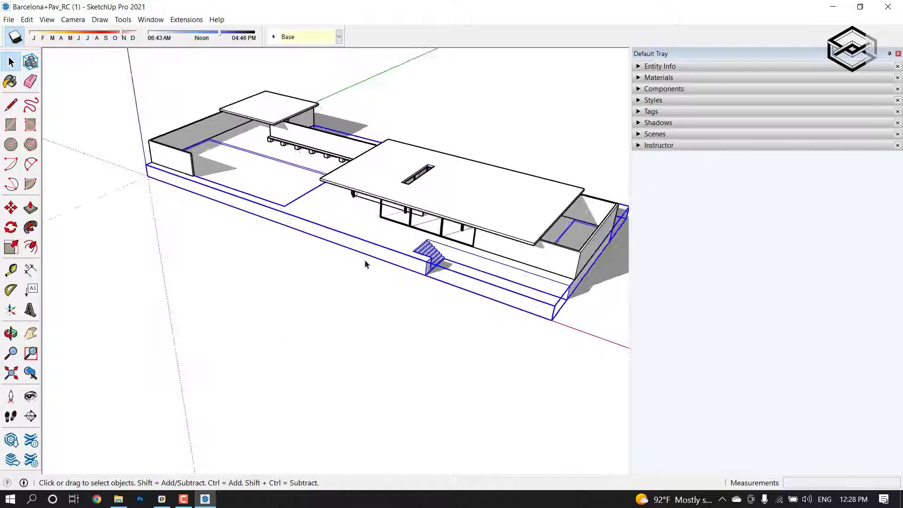
- Run Edit > Unhide again and orbit around the pavilion
{"action": "left_click", "coordinate": [29, 20]}
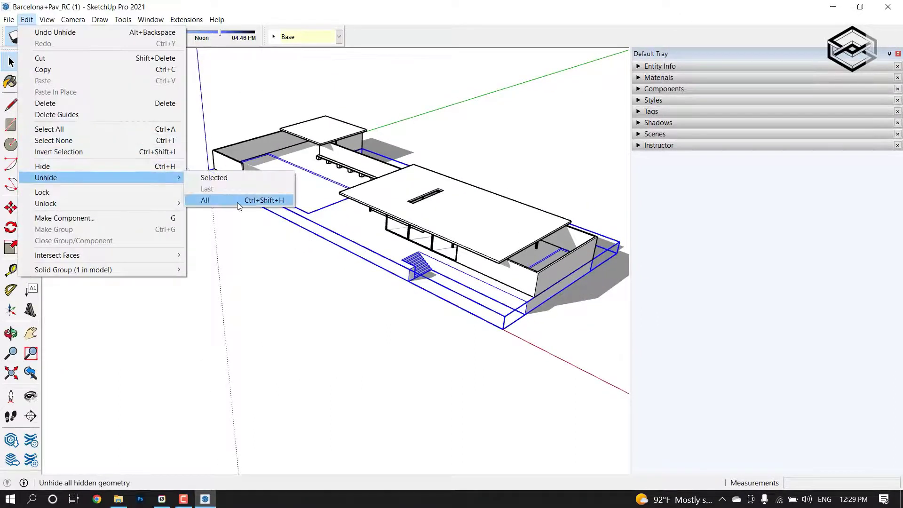
{"action": "left_click", "coordinate": [275, 201]}
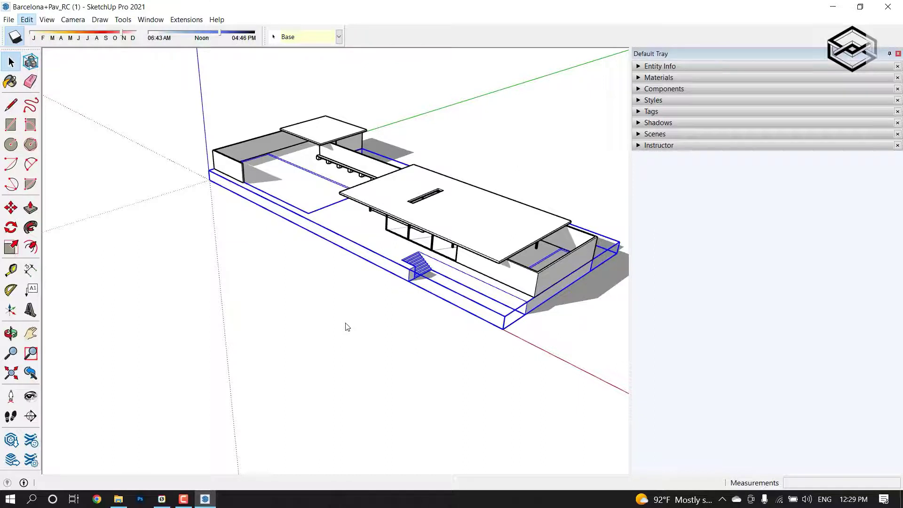
{"action": "left_click", "coordinate": [344, 327]}
{"action": "key", "text": "o"}
{"action": "left_click_drag", "start_coordinate": [300, 179], "coordinate": [235, 183]}
{"action": "key", "text": "space"}
- Unhide everything once more, then orbit and zoom to inspect the roof slab and plinth
{"action": "left_click", "coordinate": [27, 20]}
{"action": "mouse_move", "coordinate": [46, 177]}
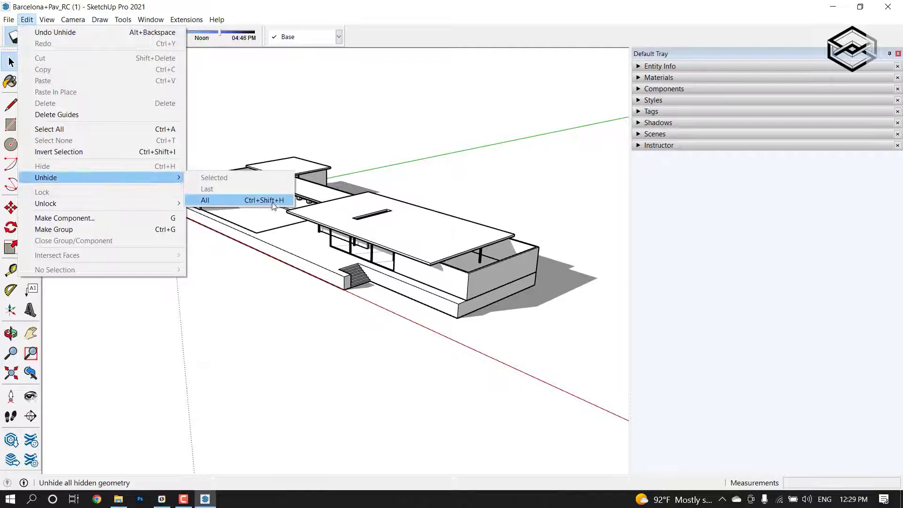
{"action": "left_click", "coordinate": [372, 162]}
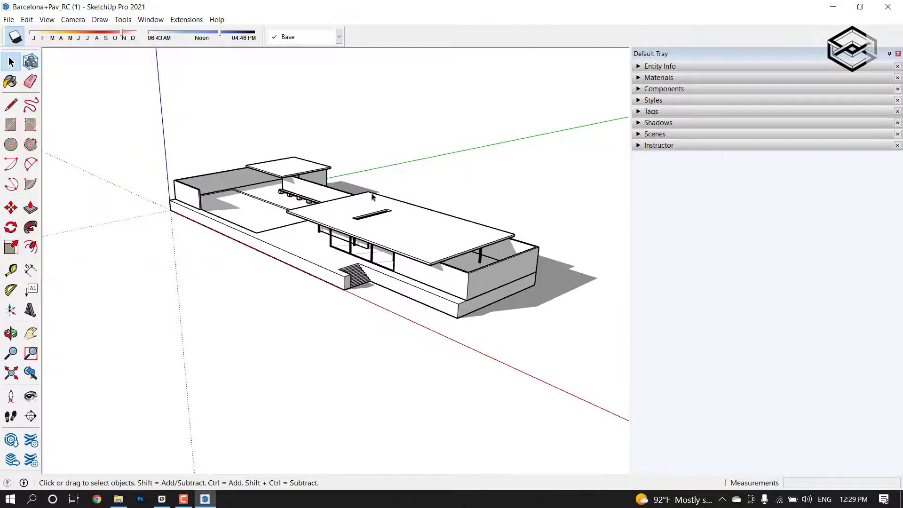
{"action": "middle_click_drag", "start_coordinate": [372, 163], "coordinate": [307, 151]}
{"action": "scroll", "coordinate": [306, 150], "scroll_direction": "down", "scroll_amount": 2}
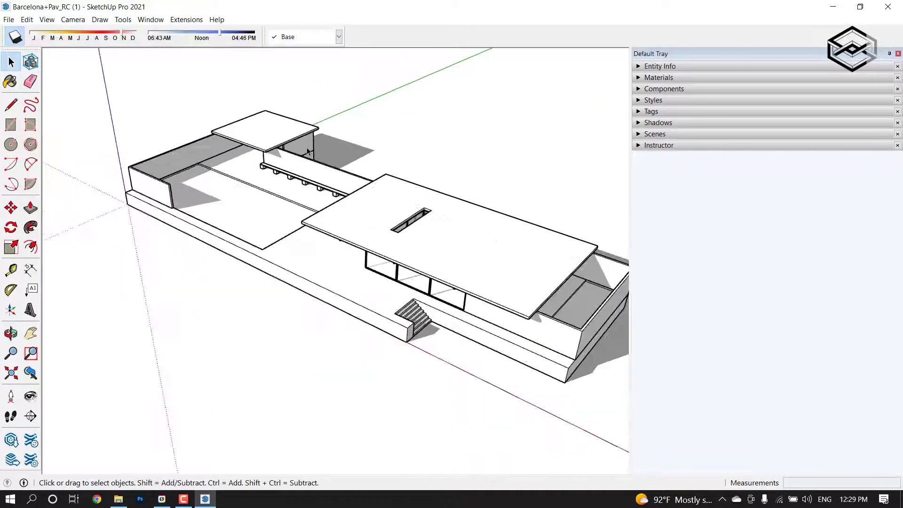
{"action": "scroll", "coordinate": [296, 136], "scroll_direction": "up", "scroll_amount": 2}
{"action": "scroll", "coordinate": [282, 135], "scroll_direction": "up", "scroll_amount": 2}
{"action": "left_click", "coordinate": [282, 135]}
{"action": "scroll", "coordinate": [282, 135], "scroll_direction": "down", "scroll_amount": 3}
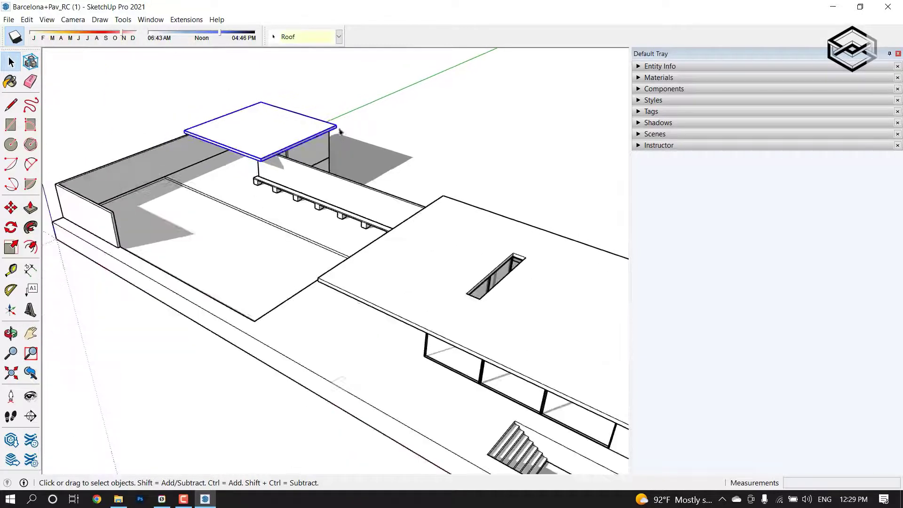
{"action": "scroll", "coordinate": [283, 228], "scroll_direction": "down", "scroll_amount": 2}
{"action": "scroll", "coordinate": [291, 233], "scroll_direction": "down", "scroll_amount": 3}
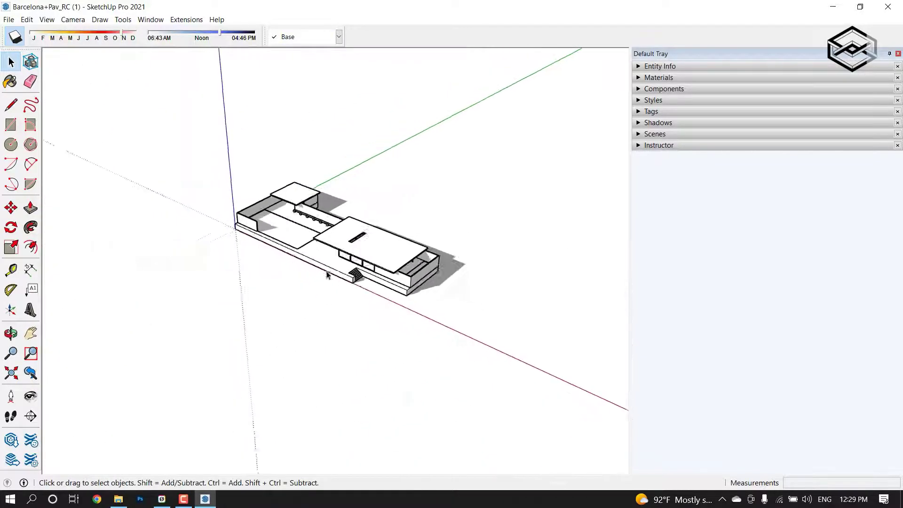
{"action": "scroll", "coordinate": [301, 240], "scroll_direction": "up", "scroll_amount": 3}
{"action": "scroll", "coordinate": [309, 247], "scroll_direction": "up", "scroll_amount": 2}
{"action": "scroll", "coordinate": [309, 246], "scroll_direction": "down", "scroll_amount": 2}
{"action": "left_click", "coordinate": [312, 236]}
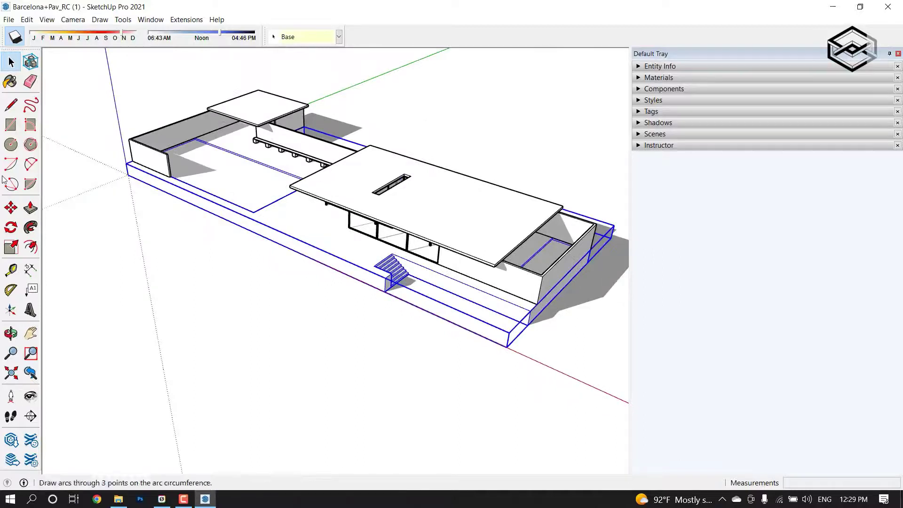
- Draw a rectangle on the ground beside the pavilion and push/pull it into a box
{"action": "key", "text": "a"}
{"action": "key", "text": "r"}
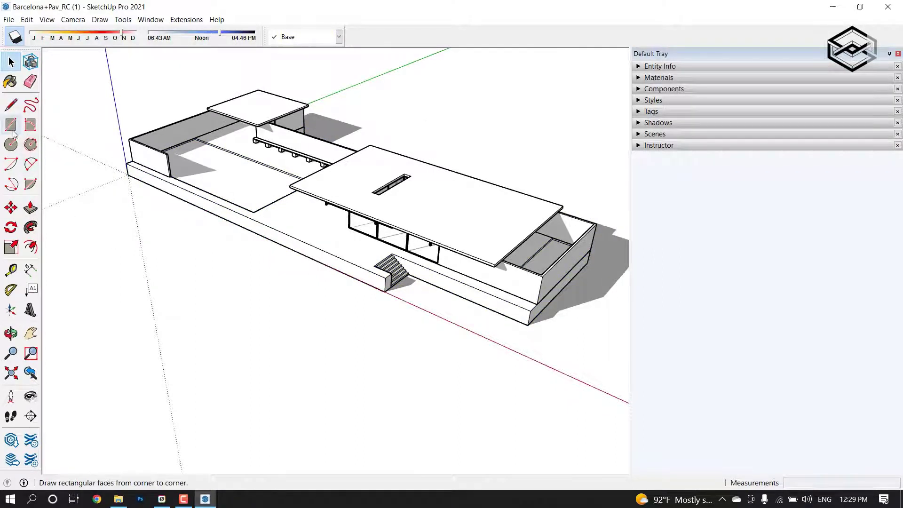
{"action": "left_click", "coordinate": [163, 258]}
{"action": "left_click", "coordinate": [222, 262]}
{"action": "key", "text": "space"}
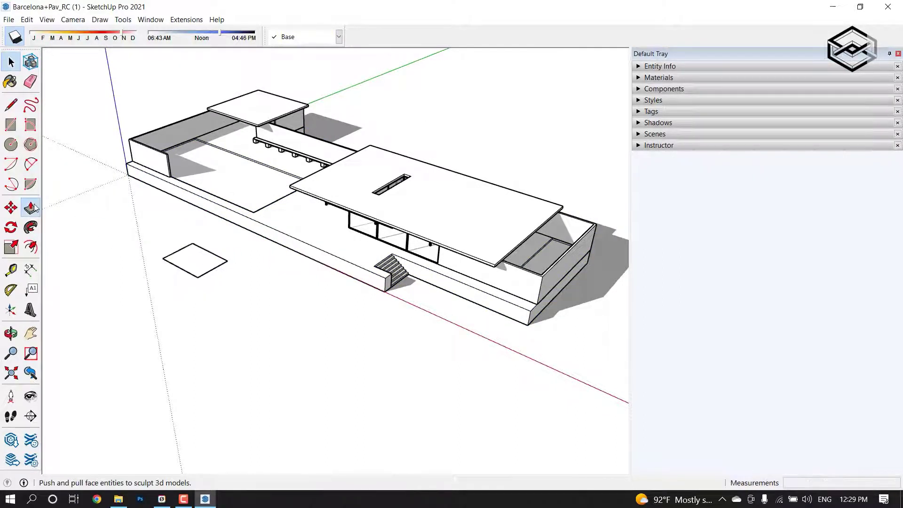
{"action": "left_click", "coordinate": [31, 208]}
{"action": "left_click", "coordinate": [192, 258]}
{"action": "left_click", "coordinate": [169, 218]}
{"action": "key", "text": "space"}
{"action": "middle_click_drag", "start_coordinate": [205, 250], "coordinate": [258, 233]}
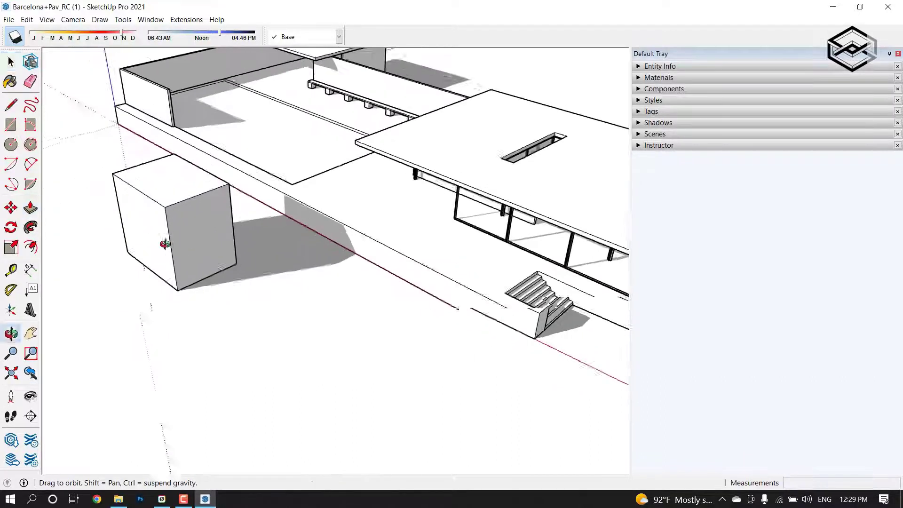
{"action": "scroll", "coordinate": [258, 233], "scroll_direction": "up", "scroll_amount": 3}
- Select the whole box and make it a group
{"action": "triple_click", "coordinate": [234, 230]}
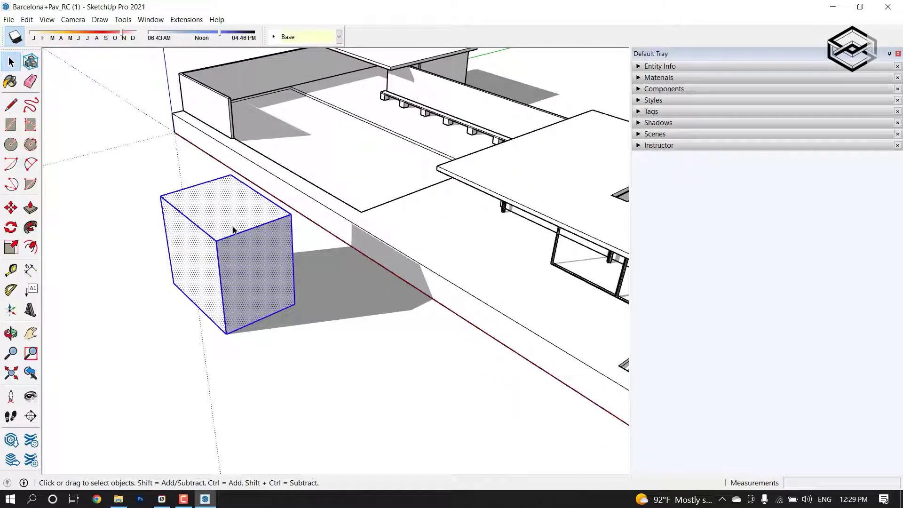
{"action": "right_click", "coordinate": [228, 241]}
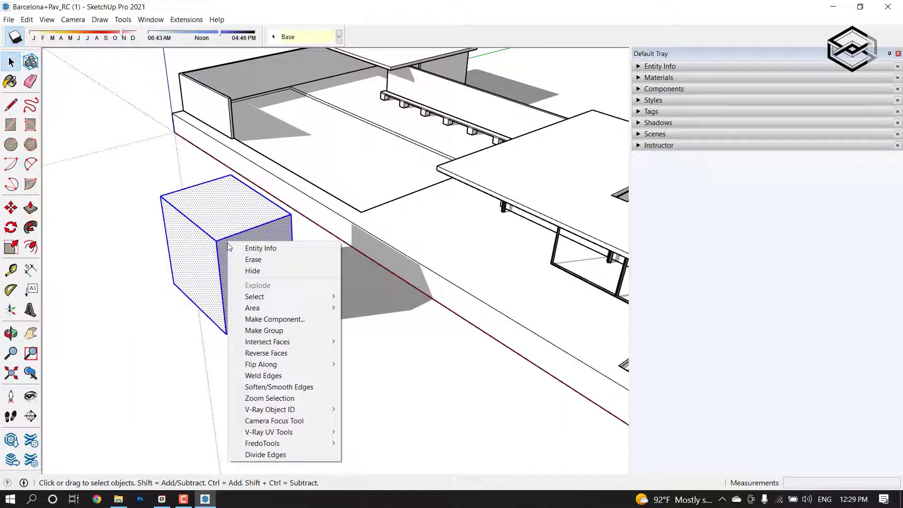
{"action": "left_click", "coordinate": [270, 334]}
{"action": "left_click", "coordinate": [363, 369]}
{"action": "mouse_move", "coordinate": [288, 327]}
{"action": "middle_mouse_down"}
{"action": "mouse_move", "coordinate": [223, 281]}
{"action": "mouse_move", "coordinate": [287, 277]}
{"action": "middle_mouse_up"}
{"action": "scroll", "coordinate": [308, 265], "scroll_direction": "up", "scroll_amount": 3}
{"action": "scroll", "coordinate": [289, 278], "scroll_direction": "down", "scroll_amount": 2}
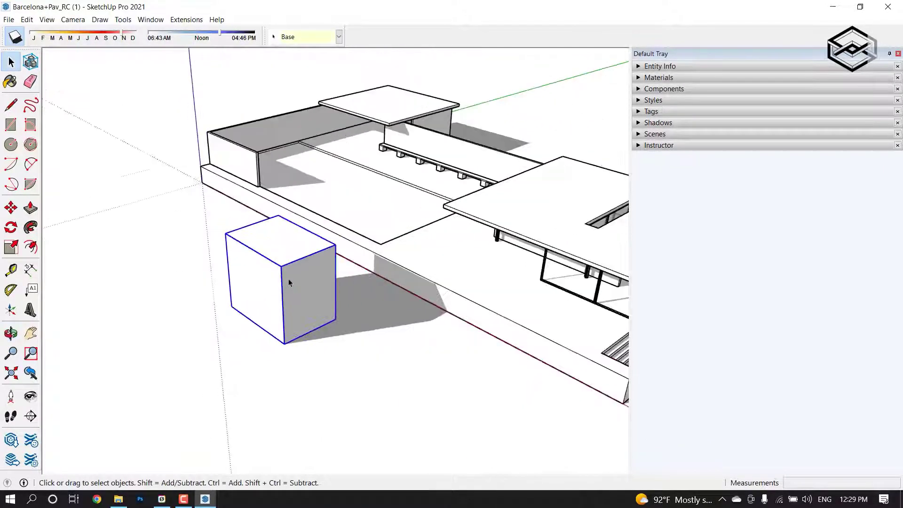
- Reselect the entire box and group it with Ctrl+G
{"action": "right_click", "coordinate": [257, 264]}
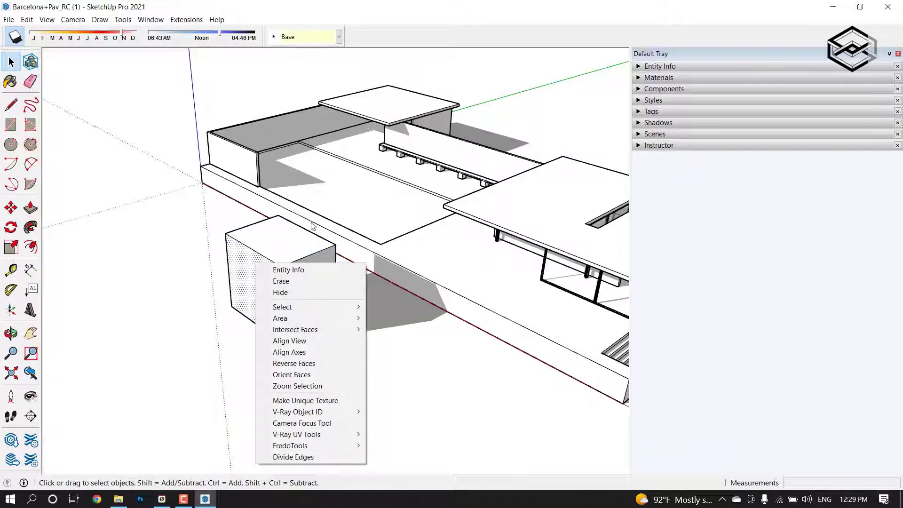
{"action": "left_click", "coordinate": [419, 371]}
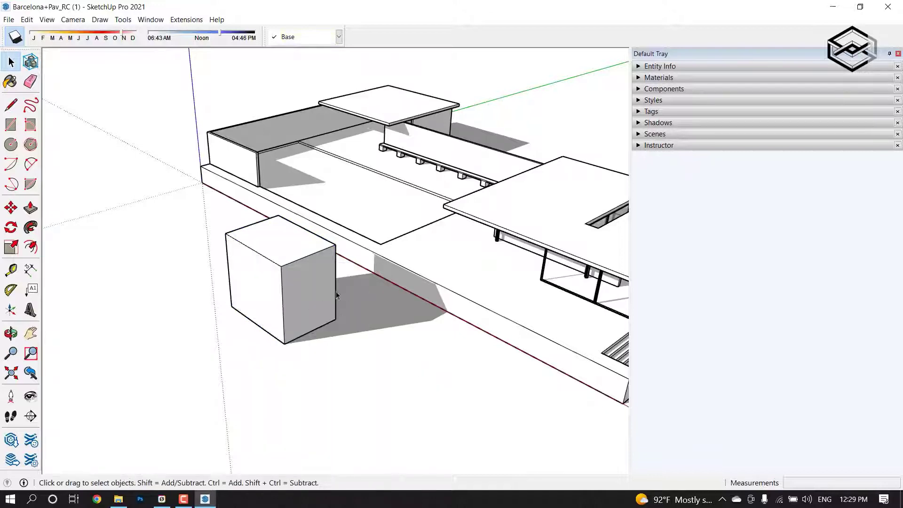
{"action": "left_click", "coordinate": [302, 296]}
{"action": "key", "text": "Escape"}
{"action": "triple_click", "coordinate": [281, 272]}
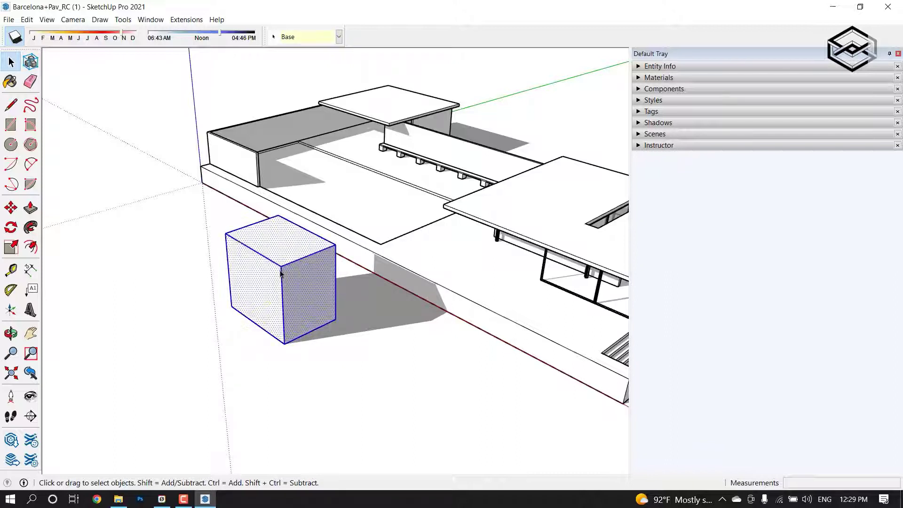
{"action": "key", "text": "ctrl+g"}
{"action": "left_click", "coordinate": [352, 366]}
{"action": "left_click", "coordinate": [313, 292]}
{"action": "left_click", "coordinate": [355, 351]}
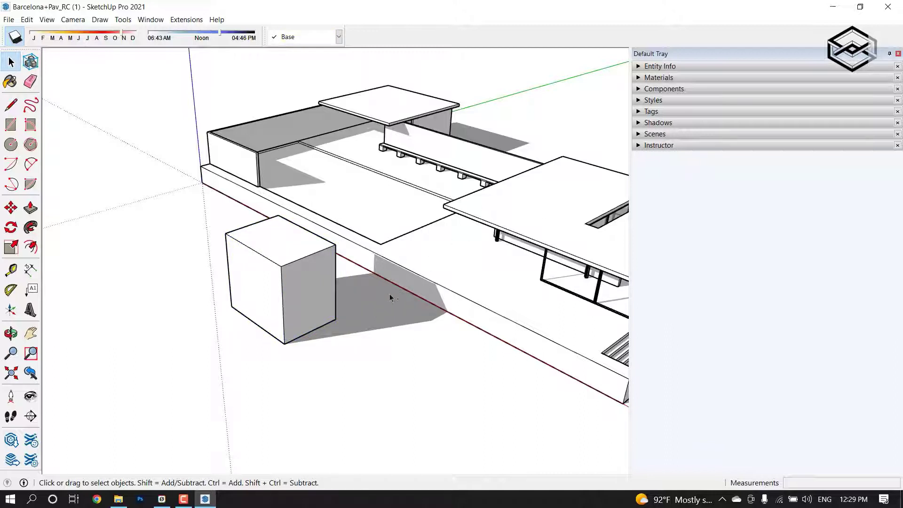
- Orbit to a higher view, select the box's left face and undo to remove the box
{"action": "key", "text": "q"}
{"action": "mouse_move", "coordinate": [302, 326]}
{"action": "middle_mouse_down"}
{"action": "mouse_move", "coordinate": [151, 355]}
{"action": "mouse_move", "coordinate": [425, 373]}
{"action": "mouse_move", "coordinate": [292, 272]}
{"action": "mouse_move", "coordinate": [304, 259]}
{"action": "middle_mouse_up"}
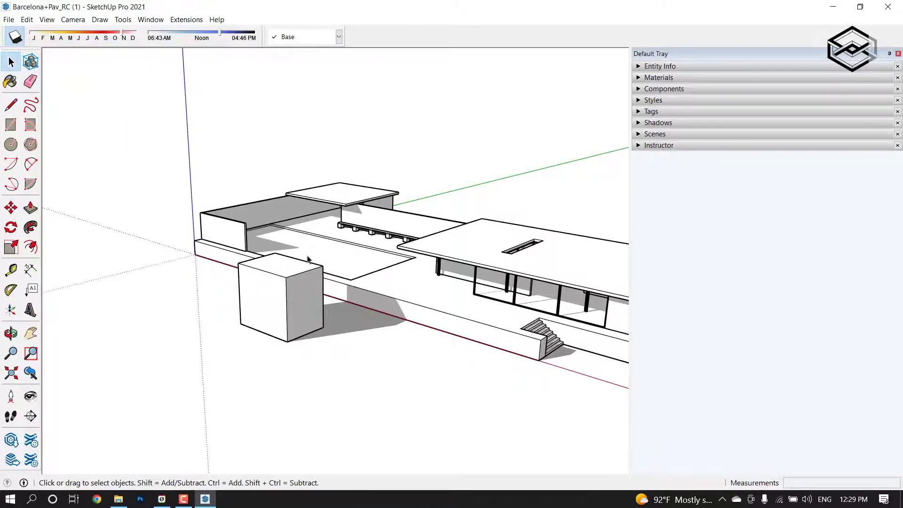
{"action": "middle_click_drag", "start_coordinate": [254, 248], "coordinate": [253, 301]}
{"action": "scroll", "coordinate": [252, 301], "scroll_direction": "up", "scroll_amount": 3}
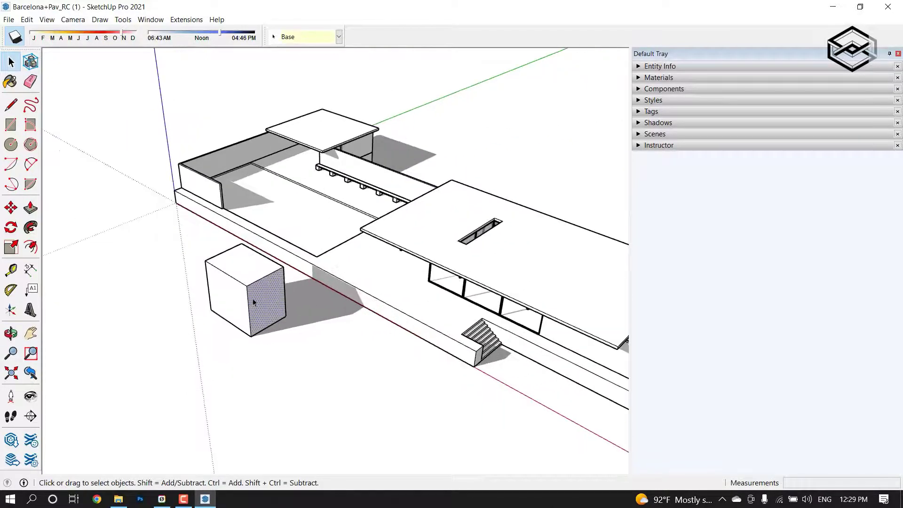
{"action": "left_click", "coordinate": [234, 284]}
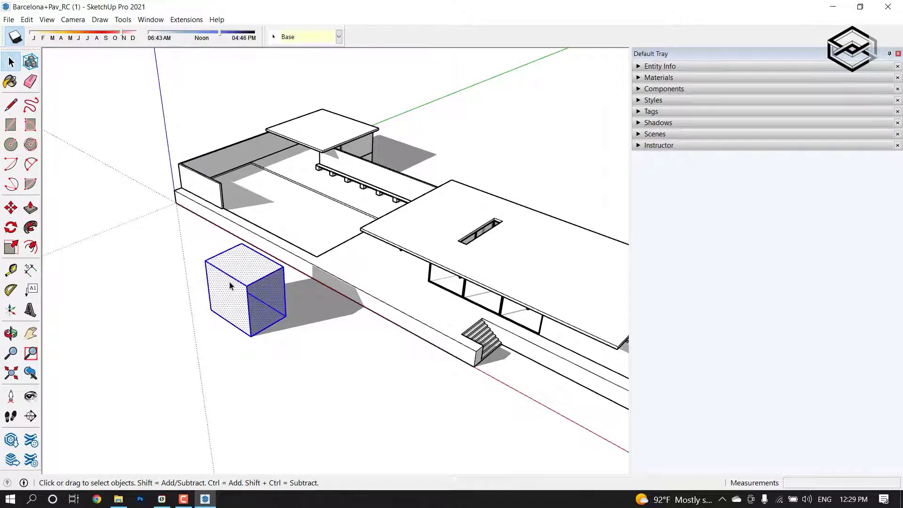
{"action": "key", "text": "ctrl+z"}
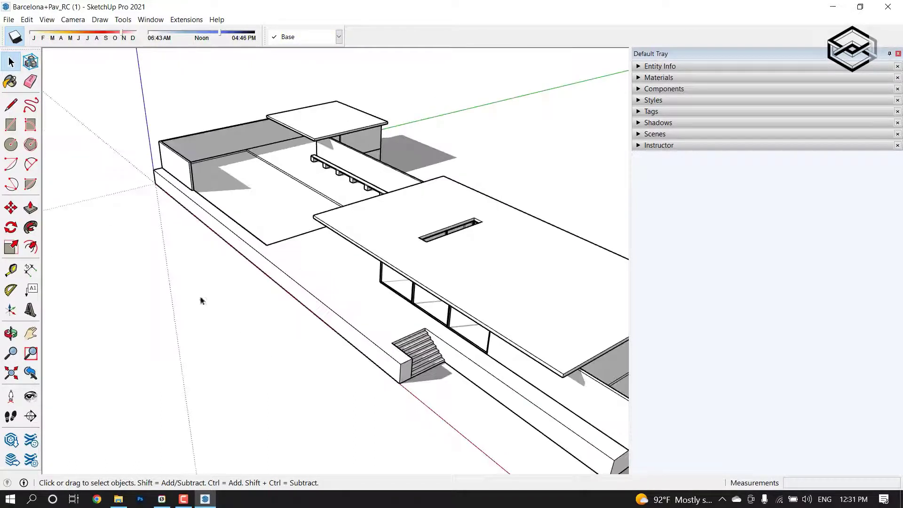
- Open Preferences > Shortcuts and filter the command list for 'hide'
{"action": "middle_click_drag", "start_coordinate": [241, 266], "coordinate": [188, 212]}
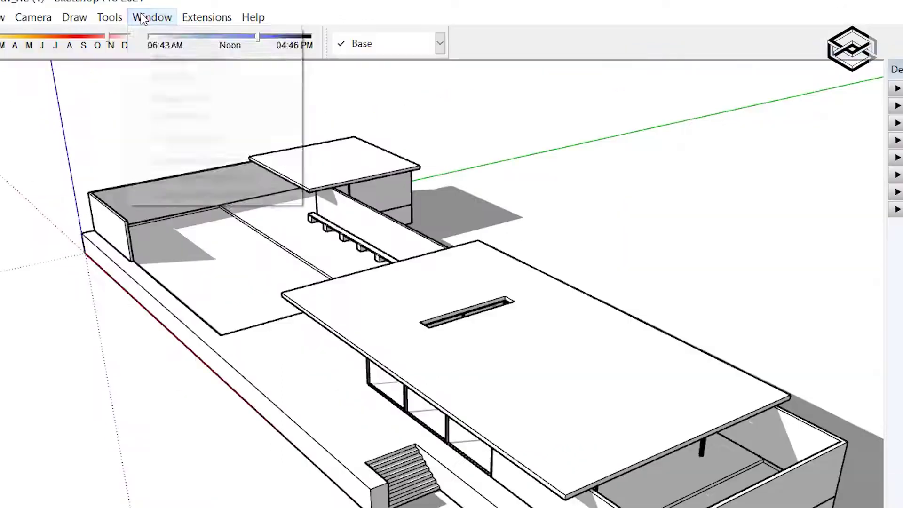
{"action": "left_click", "coordinate": [151, 19]}
{"action": "left_click", "coordinate": [197, 118]}
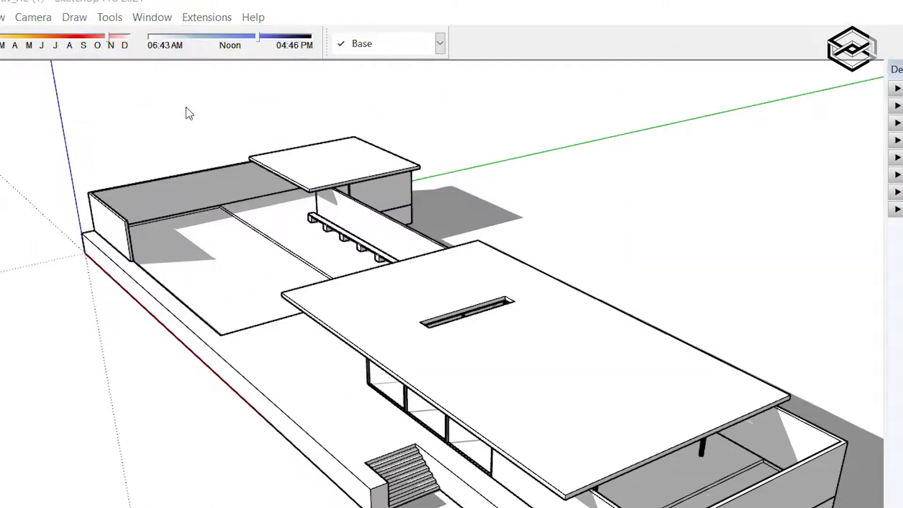
{"action": "left_click", "coordinate": [244, 196]}
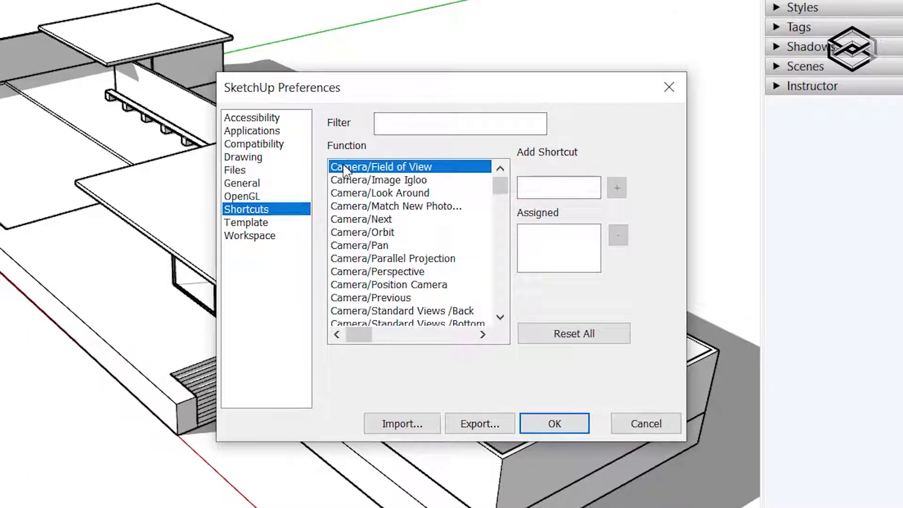
{"action": "left_click", "coordinate": [444, 119]}
{"action": "type", "text": "hide"}
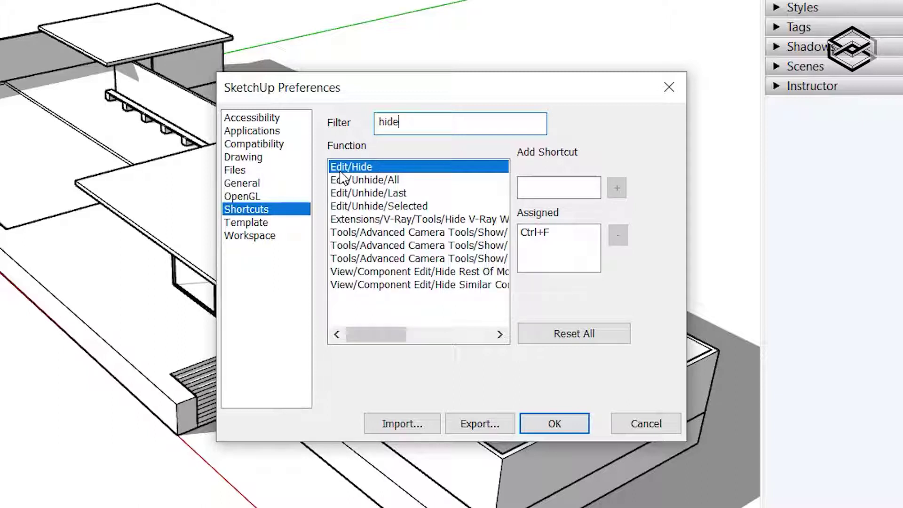
- Add Ctrl+H to Edit/Hide and remove the old Ctrl+F shortcut
{"action": "left_click", "coordinate": [555, 186]}
{"action": "key", "text": "ctrl+h"}
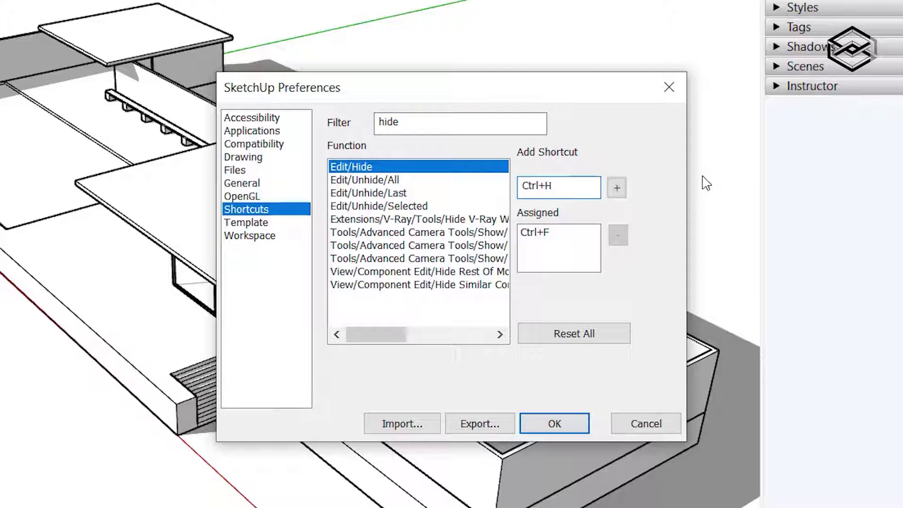
{"action": "left_click", "coordinate": [617, 190]}
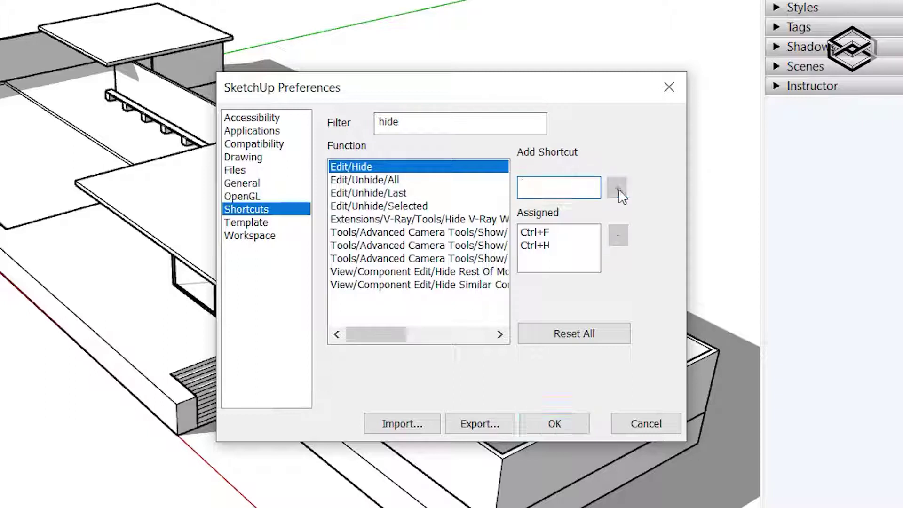
{"action": "left_click", "coordinate": [543, 247]}
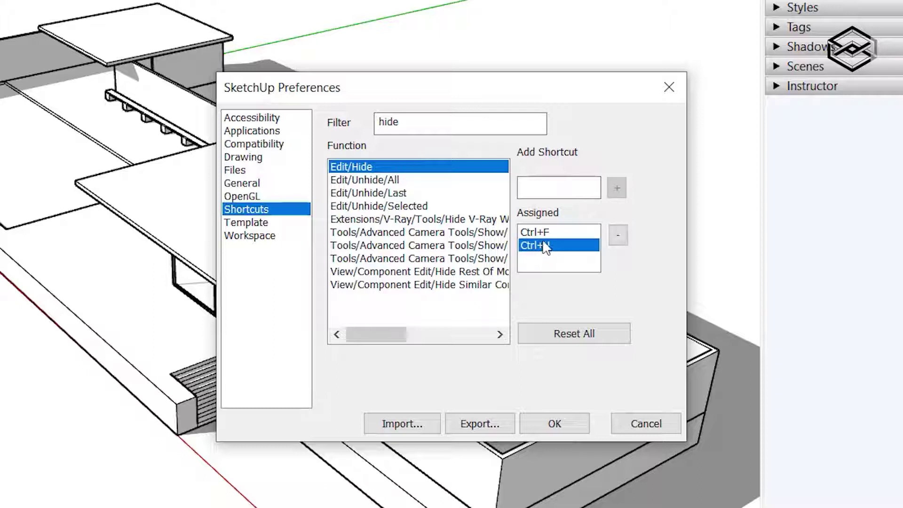
{"action": "left_click", "coordinate": [564, 233]}
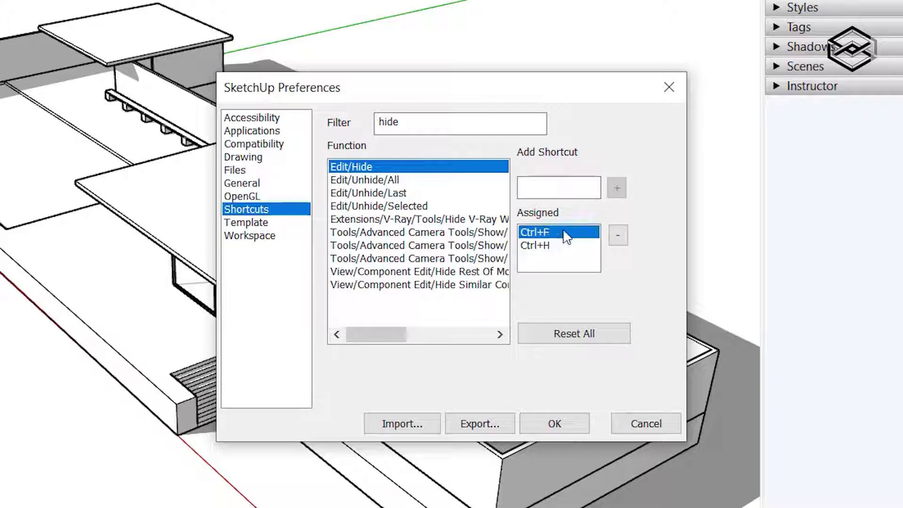
{"action": "left_click", "coordinate": [618, 236]}
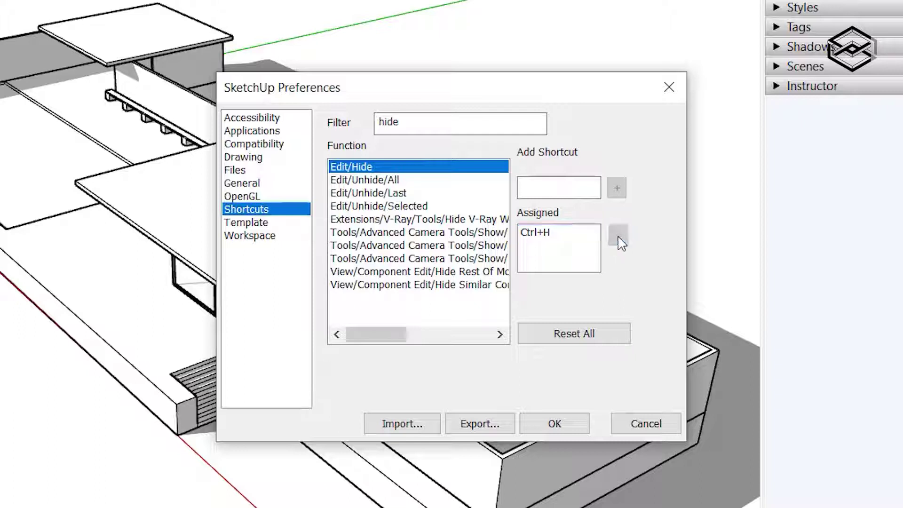
{"action": "left_click", "coordinate": [551, 188]}
- Close Preferences, select the roof slab and hide it
{"action": "left_click", "coordinate": [550, 425]}
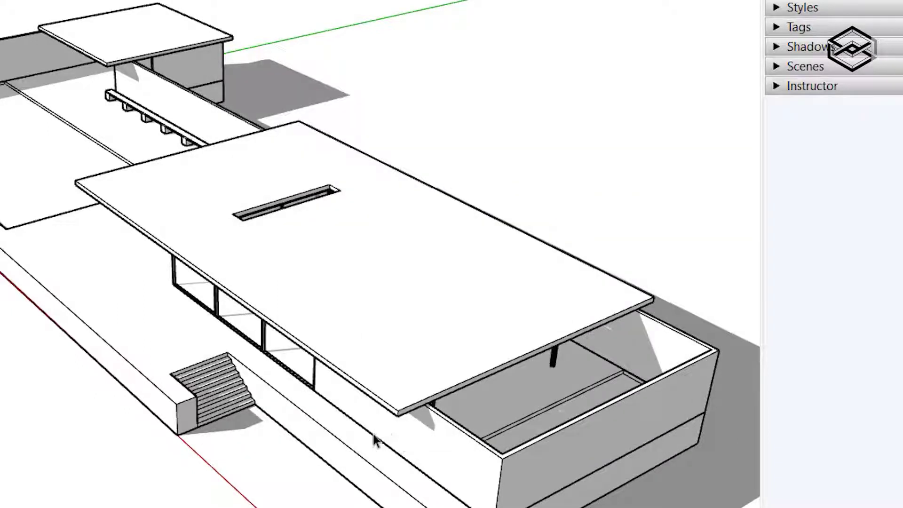
{"action": "mouse_move", "coordinate": [298, 333]}
{"action": "middle_mouse_down"}
{"action": "mouse_move", "coordinate": [359, 218]}
{"action": "mouse_move", "coordinate": [307, 249]}
{"action": "mouse_move", "coordinate": [359, 199]}
{"action": "mouse_move", "coordinate": [324, 176]}
{"action": "middle_mouse_up"}
{"action": "left_click", "coordinate": [359, 217]}
{"action": "key", "text": "Delete"}
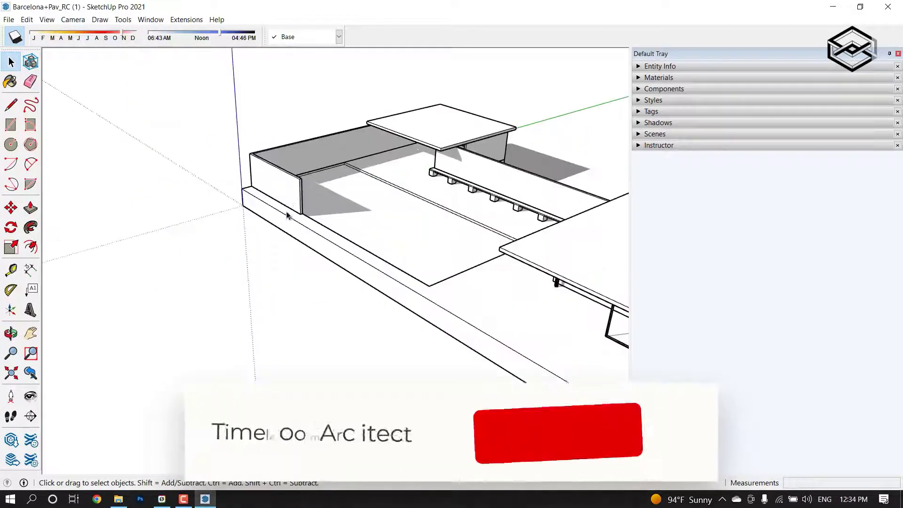
- Zoom and orbit in toward the bench and select the bench wall
{"action": "scroll", "coordinate": [288, 217], "scroll_direction": "up", "scroll_amount": 3}
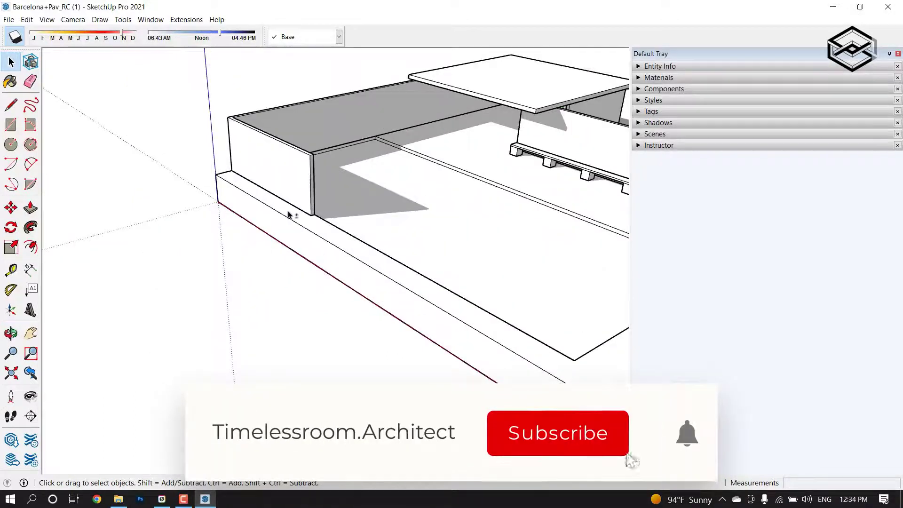
{"action": "middle_click_drag", "start_coordinate": [289, 219], "coordinate": [236, 212]}
{"action": "left_click", "coordinate": [303, 159]}
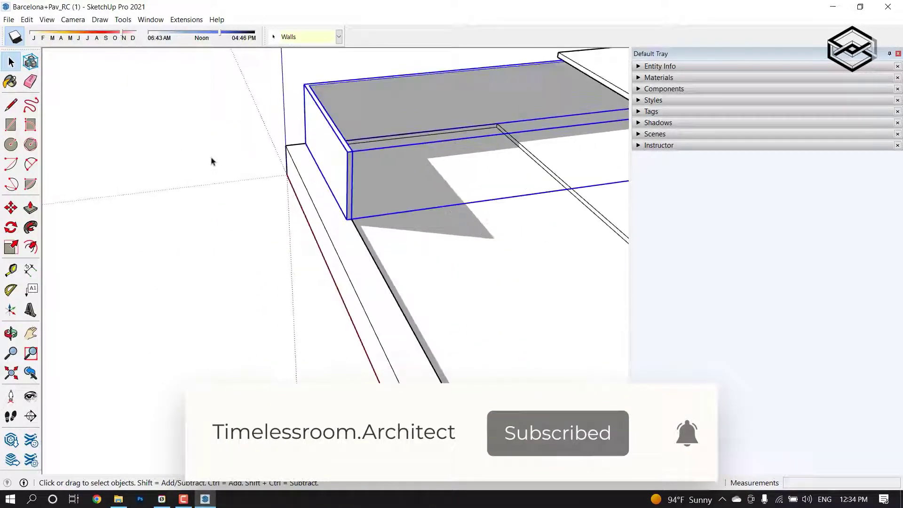
{"action": "left_click", "coordinate": [11, 126]}
{"action": "scroll", "coordinate": [209, 188], "scroll_direction": "up", "scroll_amount": 2}
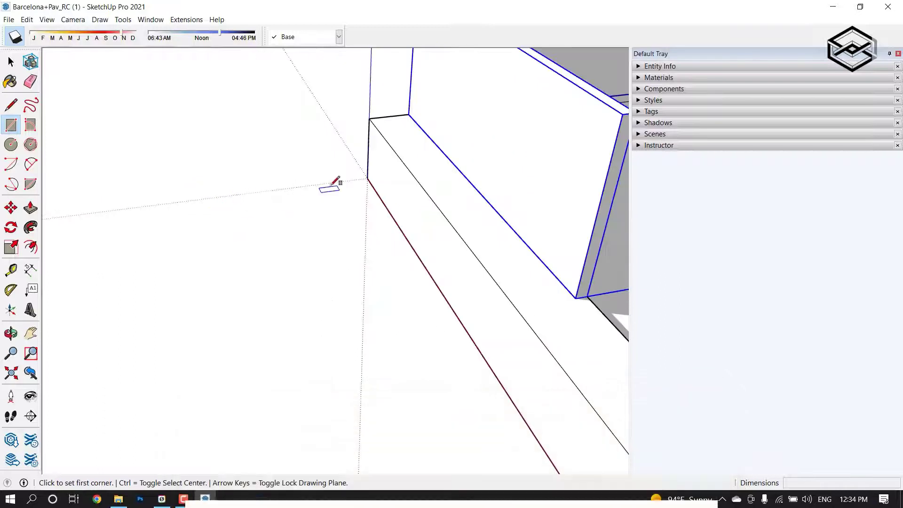
- Draw a rectangle beside the bench and push/pull it into a tall column
{"action": "left_click", "coordinate": [367, 178]}
{"action": "left_click", "coordinate": [227, 221]}
{"action": "key", "text": "space"}
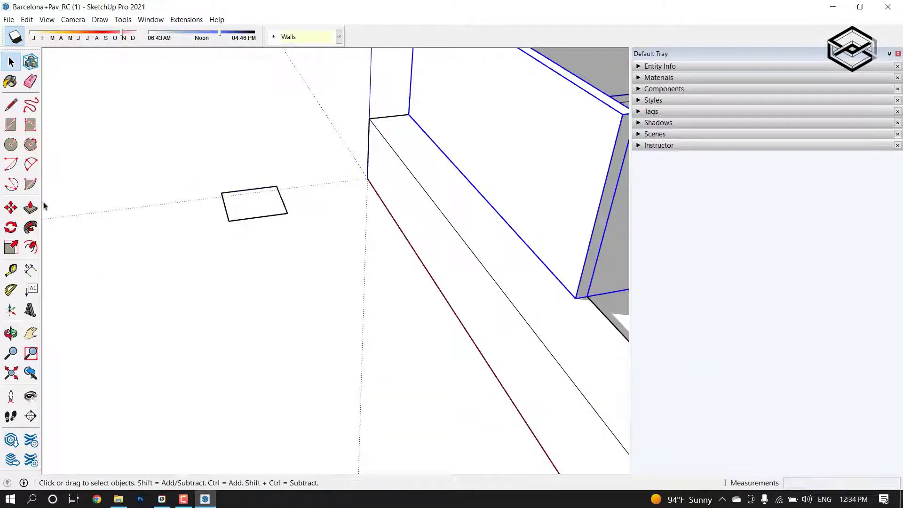
{"action": "left_click", "coordinate": [30, 208]}
{"action": "left_click", "coordinate": [243, 218]}
{"action": "middle_click_drag", "start_coordinate": [240, 191], "coordinate": [324, 197]}
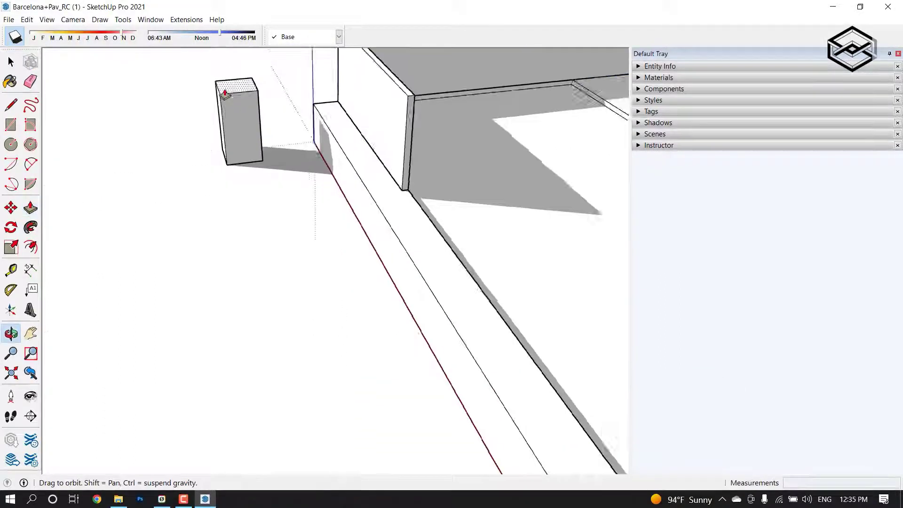
{"action": "key", "text": "space"}
- Copy the column to the left of the original using Move with Ctrl
{"action": "triple_click", "coordinate": [293, 213]}
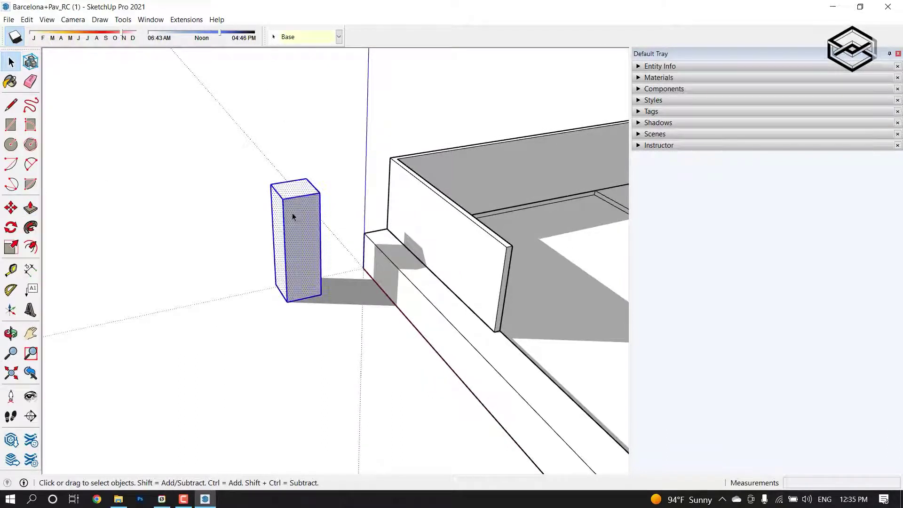
{"action": "key", "text": "m"}
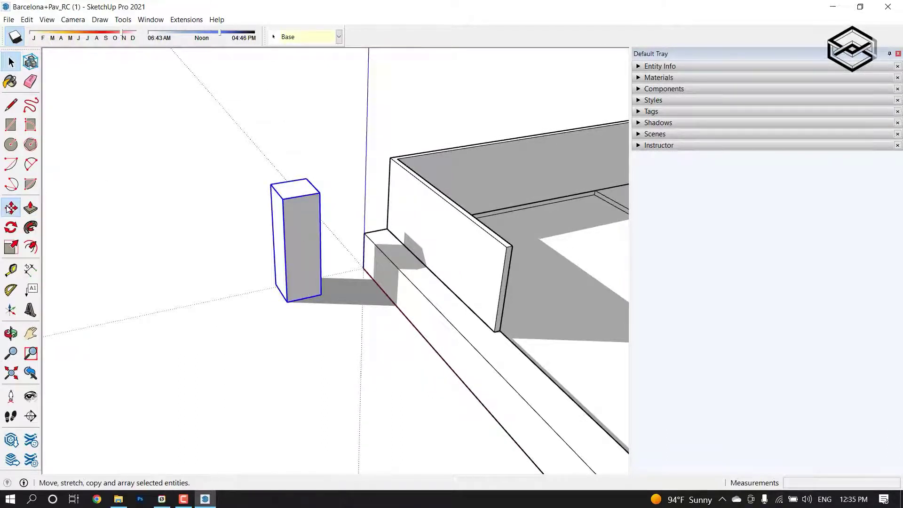
{"action": "key", "text": "ctrl"}
{"action": "left_click", "coordinate": [285, 301]}
{"action": "scroll", "coordinate": [212, 315], "scroll_direction": "down", "scroll_amount": 3}
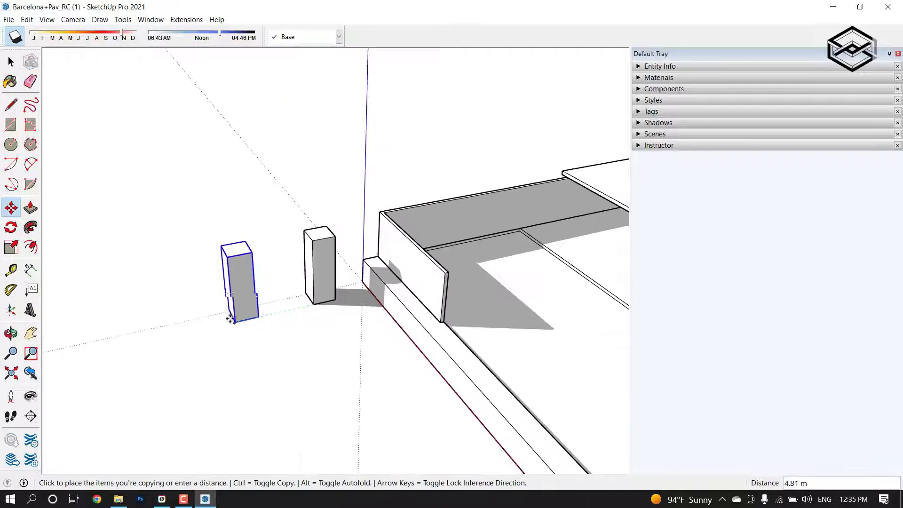
{"action": "left_click", "coordinate": [229, 322]}
{"action": "key", "text": "space"}
{"action": "scroll", "coordinate": [318, 285], "scroll_direction": "up", "scroll_amount": 3}
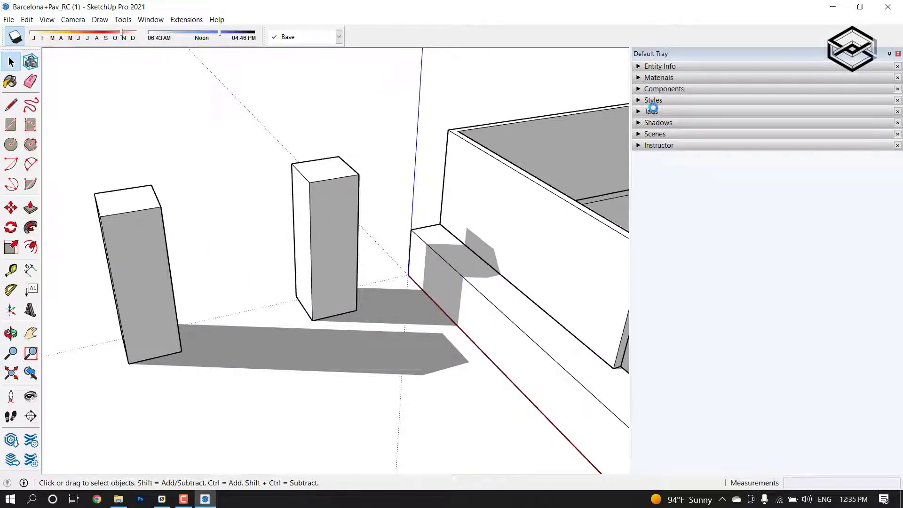
- Paint the copied column red with Color A03
{"action": "left_click", "coordinate": [709, 173]}
{"action": "left_click", "coordinate": [165, 238]}
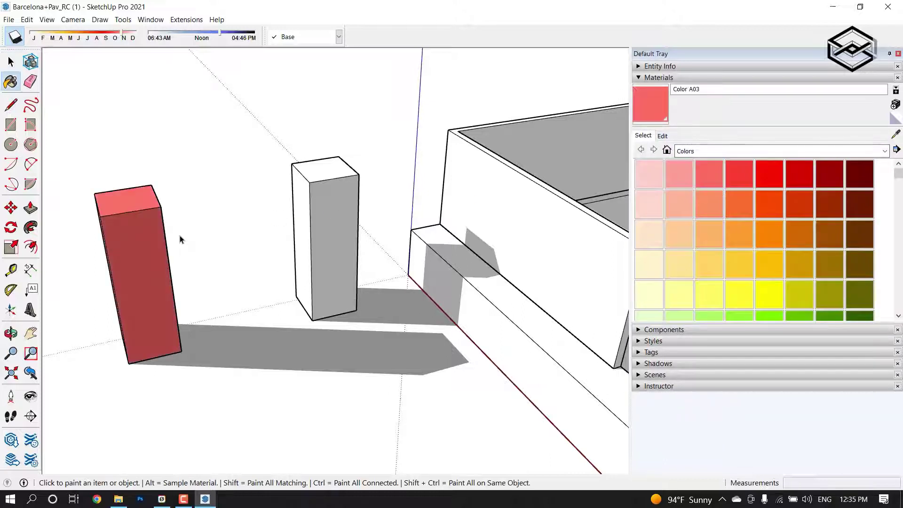
{"action": "key", "text": "space"}
{"action": "mouse_move", "coordinate": [254, 193]}
{"action": "middle_mouse_down"}
{"action": "mouse_move", "coordinate": [615, 201]}
{"action": "mouse_move", "coordinate": [68, 47]}
{"action": "middle_mouse_up"}
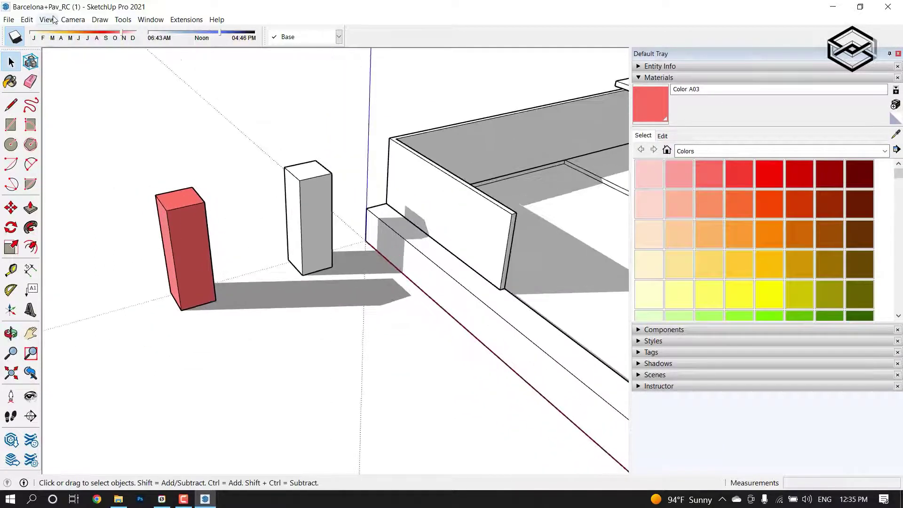
- Switch the camera to Parallel Projection and frame the two columns
{"action": "left_click", "coordinate": [73, 19]}
{"action": "left_click", "coordinate": [94, 68]}
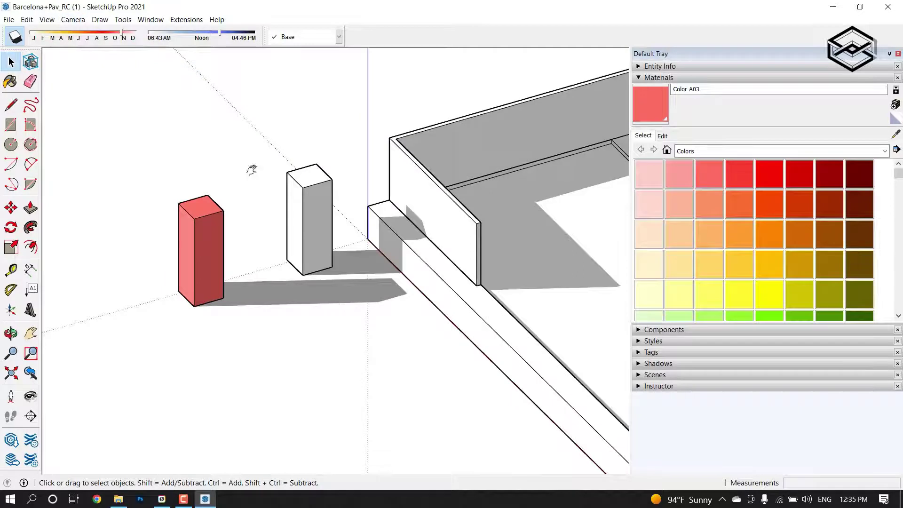
{"action": "middle_click_drag", "start_coordinate": [251, 170], "coordinate": [298, 201], "text": "shift"}
{"action": "scroll", "coordinate": [298, 202], "scroll_direction": "up", "scroll_amount": 2}
{"action": "scroll", "coordinate": [371, 189], "scroll_direction": "down", "scroll_amount": 3}
{"action": "scroll", "coordinate": [388, 183], "scroll_direction": "up", "scroll_amount": 2}
- Make the red column a component named 'red'
{"action": "left_click", "coordinate": [388, 183]}
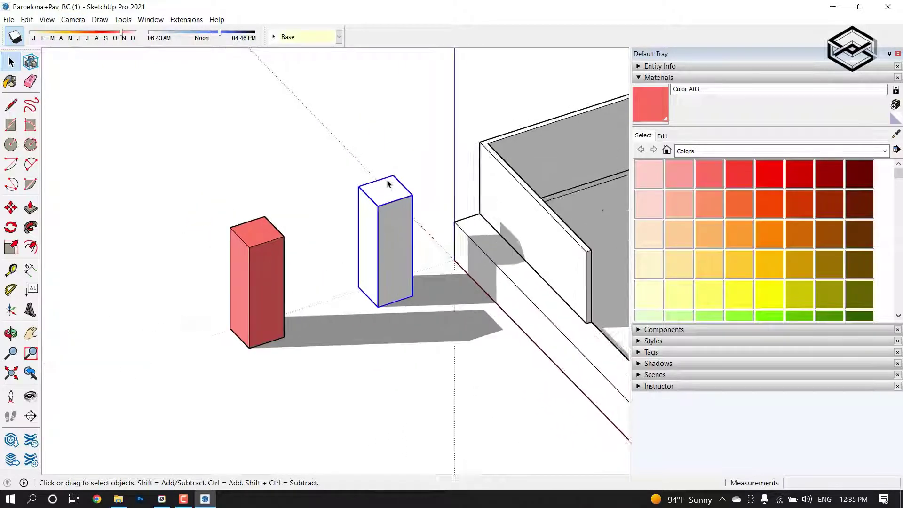
{"action": "scroll", "coordinate": [382, 210], "scroll_direction": "up", "scroll_amount": 1}
{"action": "left_click", "coordinate": [235, 274]}
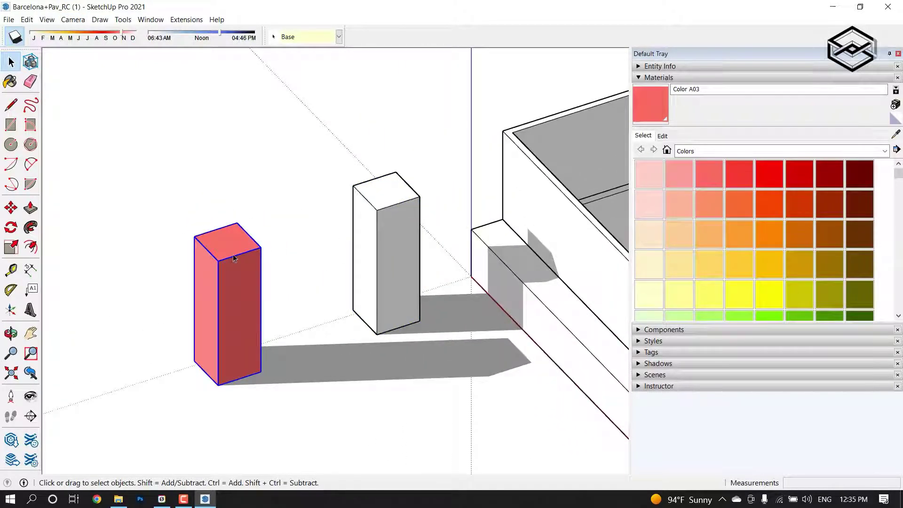
{"action": "right_click", "coordinate": [234, 257]}
{"action": "left_click", "coordinate": [284, 347]}
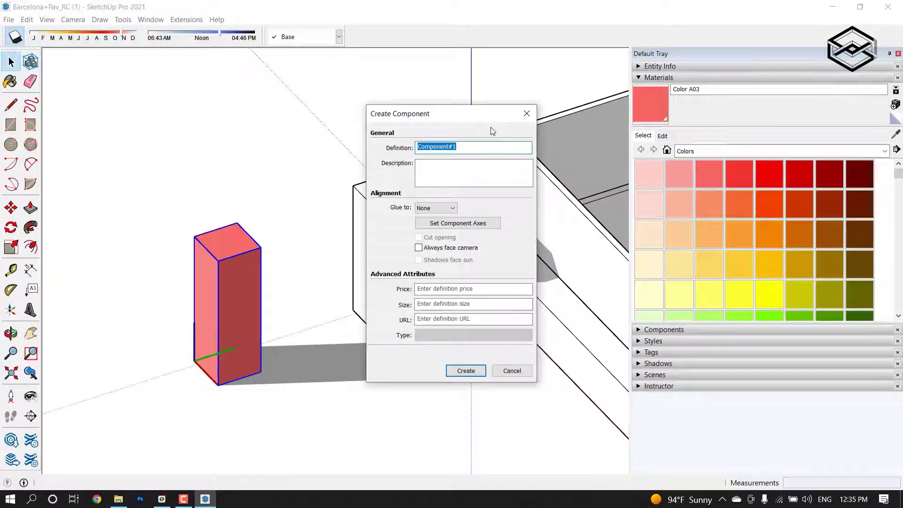
{"action": "type", "text": "red"}
{"action": "key", "text": "Return"}
- Copy the red and white columns together, placing the copies in front of the originals
{"action": "scroll", "coordinate": [262, 241], "scroll_direction": "down", "scroll_amount": 1}
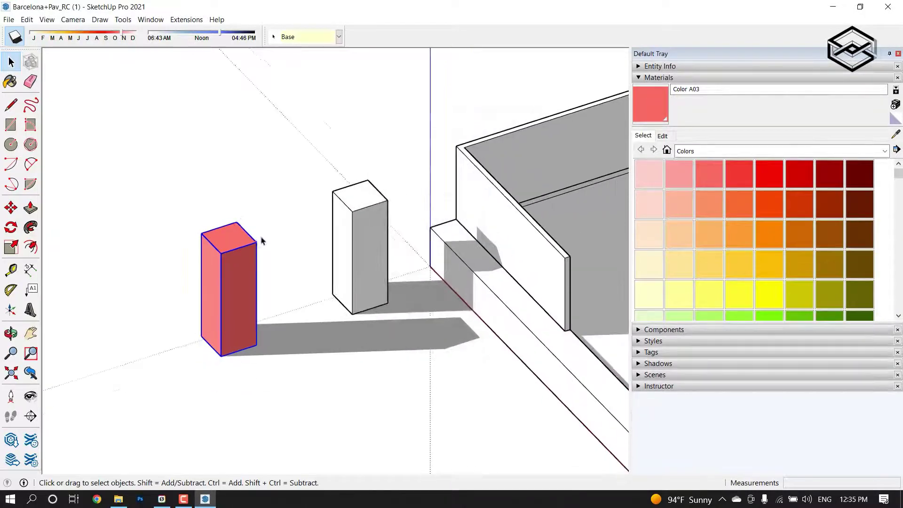
{"action": "left_click", "coordinate": [352, 221]}
{"action": "left_click", "coordinate": [264, 224]}
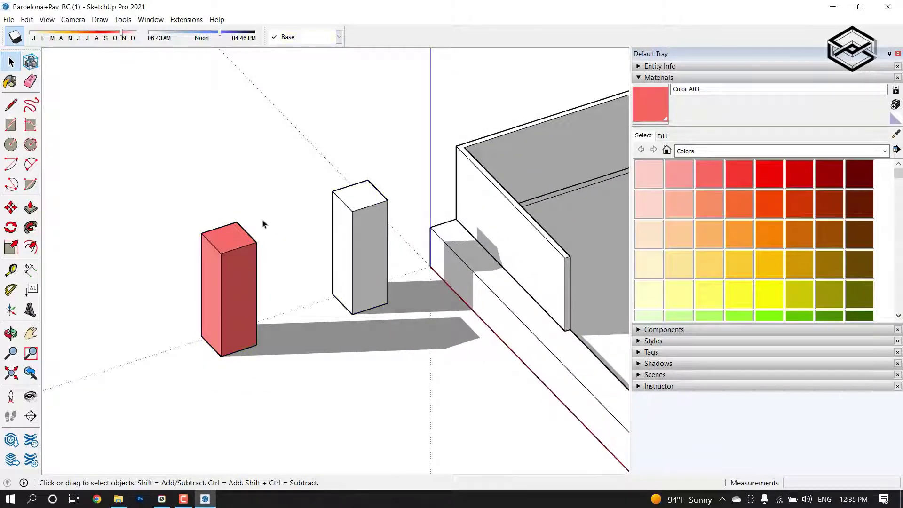
{"action": "left_click", "coordinate": [336, 194]}
{"action": "key", "text": "m"}
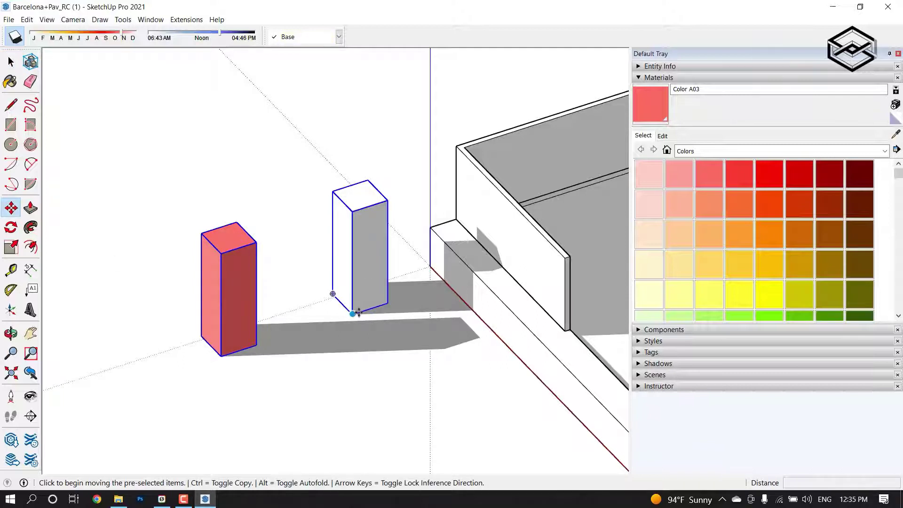
{"action": "key", "text": "ctrl"}
{"action": "left_click", "coordinate": [353, 311]}
{"action": "scroll", "coordinate": [221, 193], "scroll_direction": "down", "scroll_amount": 2}
{"action": "scroll", "coordinate": [221, 193], "scroll_direction": "down", "scroll_amount": 2}
{"action": "left_click", "coordinate": [396, 362]}
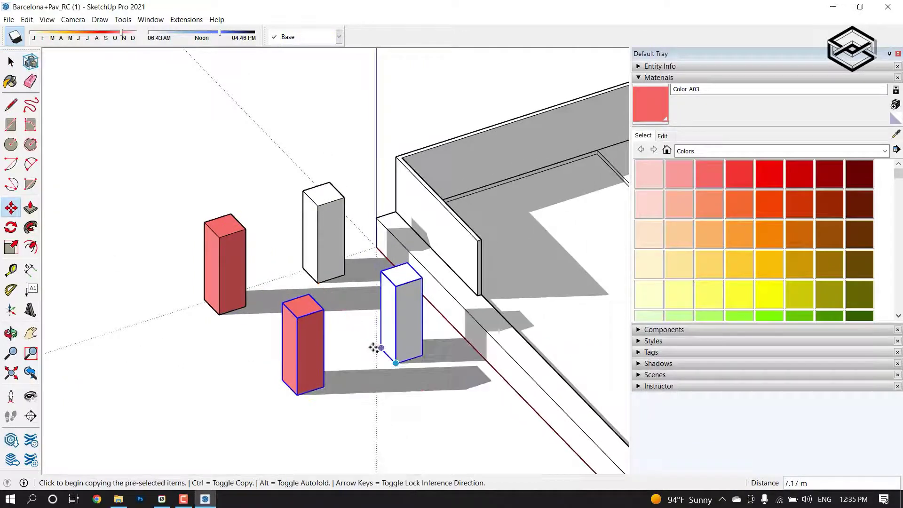
{"action": "key", "text": "space"}
- Turn off shadows and push the front red column's side face inward to slim it
{"action": "left_click", "coordinate": [15, 36]}
{"action": "left_click", "coordinate": [352, 276]}
{"action": "mouse_move", "coordinate": [352, 277]}
{"action": "middle_mouse_down"}
{"action": "mouse_move", "coordinate": [354, 258]}
{"action": "mouse_move", "coordinate": [341, 253]}
{"action": "middle_mouse_up"}
{"action": "left_click", "coordinate": [292, 306]}
{"action": "double_click", "coordinate": [292, 306]}
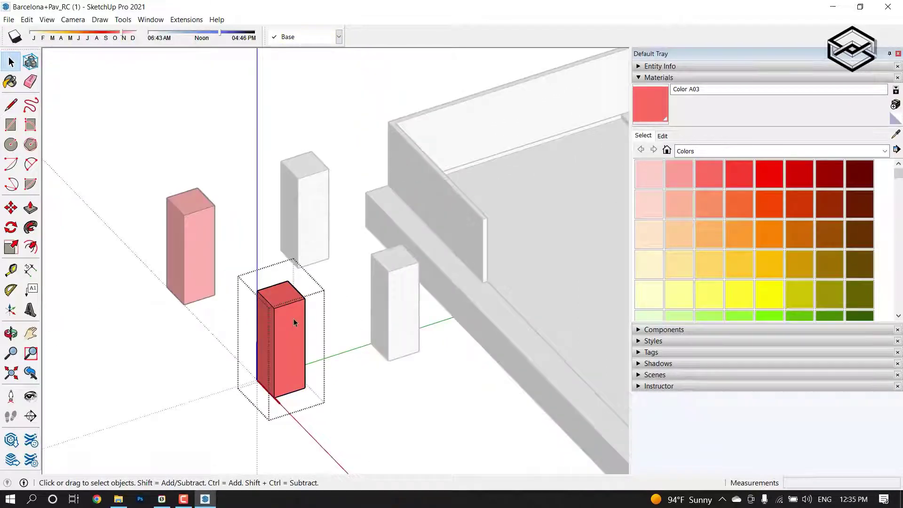
{"action": "key", "text": "p"}
{"action": "left_click", "coordinate": [294, 320]}
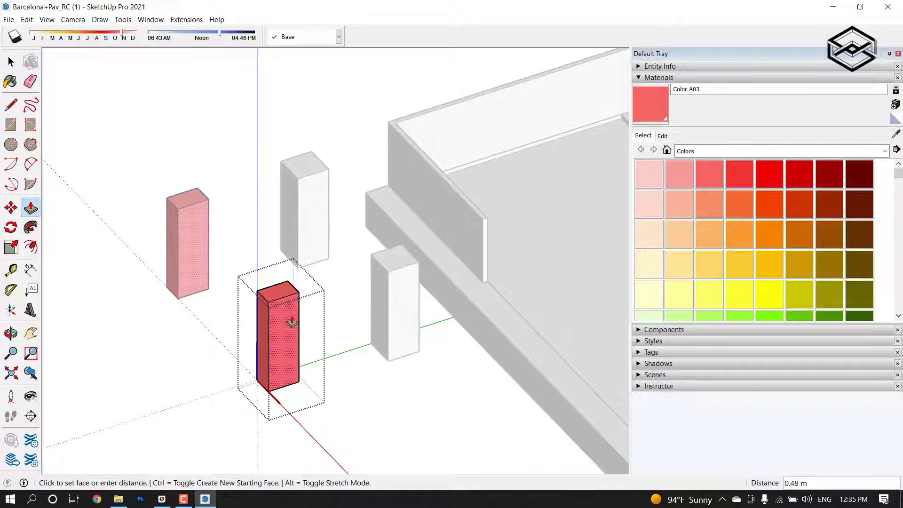
{"action": "left_click", "coordinate": [292, 322]}
{"action": "key", "text": "space"}
{"action": "left_click", "coordinate": [243, 228]}
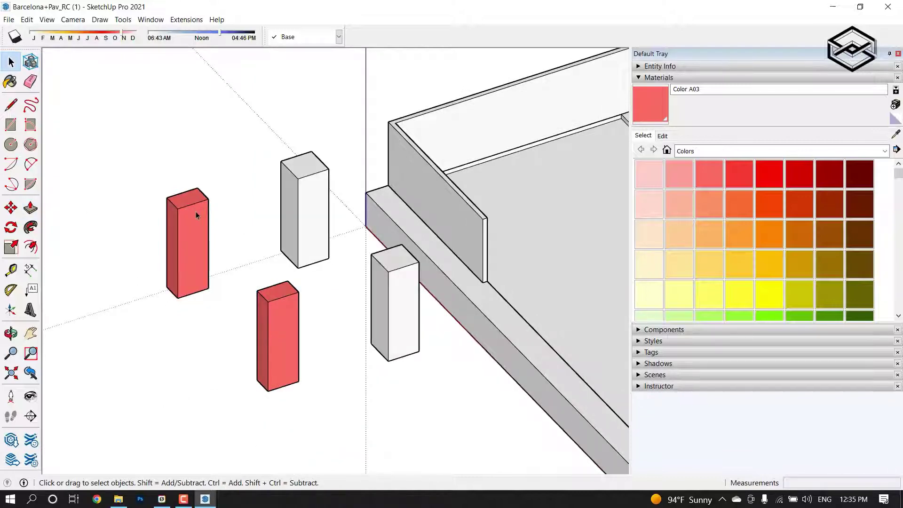
- Push a face of the front white column copy inward to slim it
{"action": "double_click", "coordinate": [392, 295]}
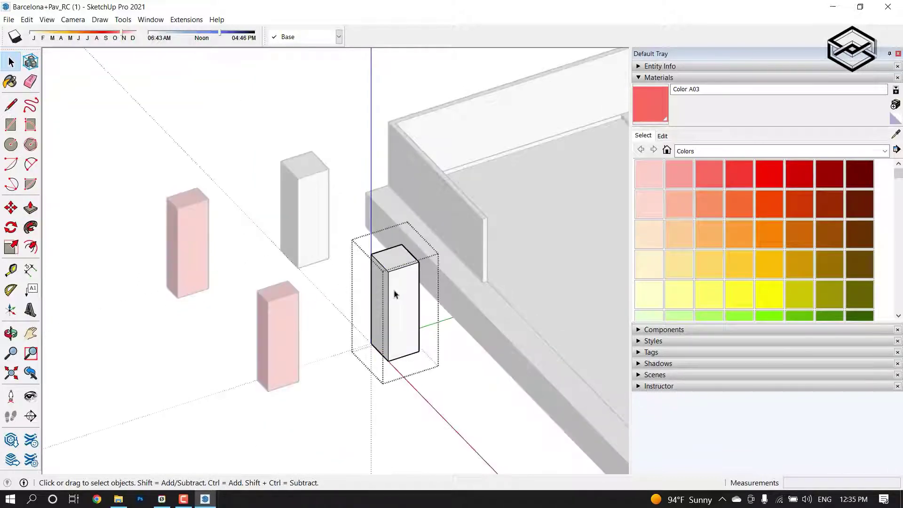
{"action": "key", "text": "p"}
{"action": "left_click", "coordinate": [396, 294]}
{"action": "left_click", "coordinate": [403, 292]}
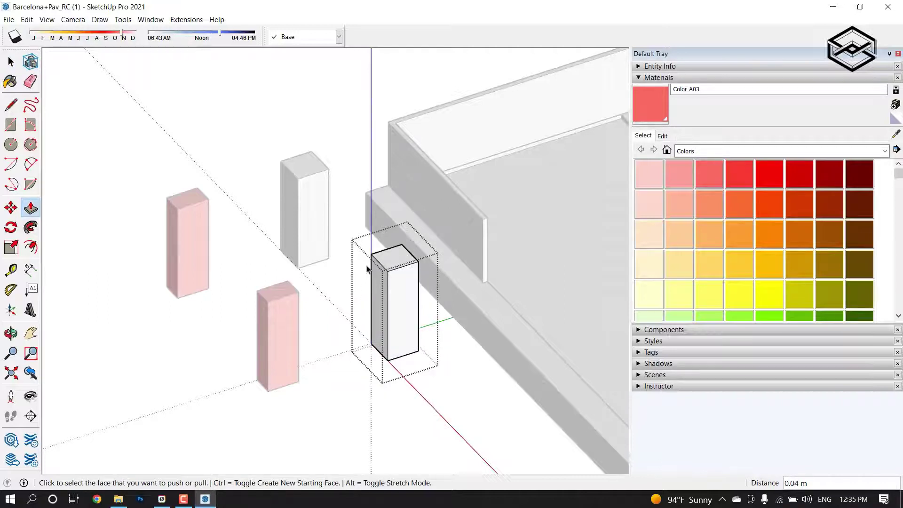
{"action": "key", "text": "space"}
{"action": "left_click", "coordinate": [418, 278]}
- Reopen the front red column for editing and select its top left edge
{"action": "double_click", "coordinate": [398, 286]}
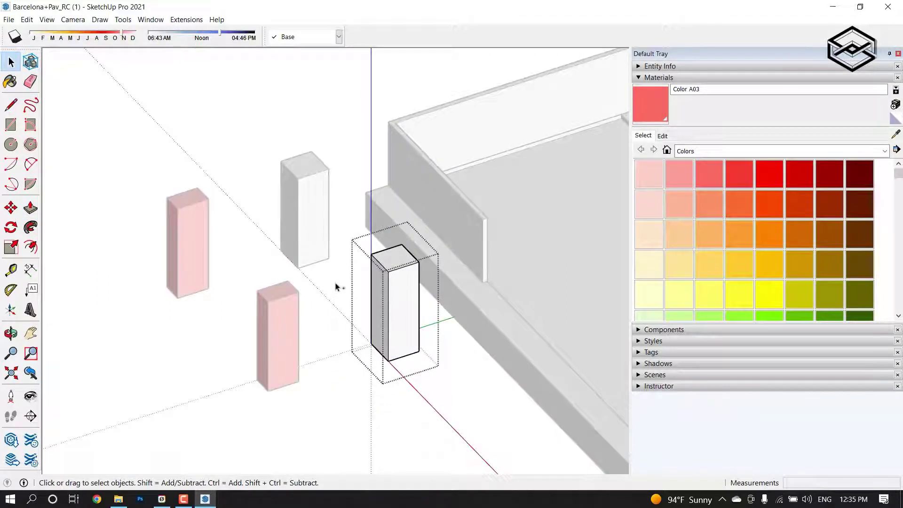
{"action": "left_click", "coordinate": [337, 287]}
{"action": "left_click", "coordinate": [336, 287]}
{"action": "triple_click", "coordinate": [288, 312]}
{"action": "key", "text": "Escape"}
{"action": "left_click", "coordinate": [286, 307]}
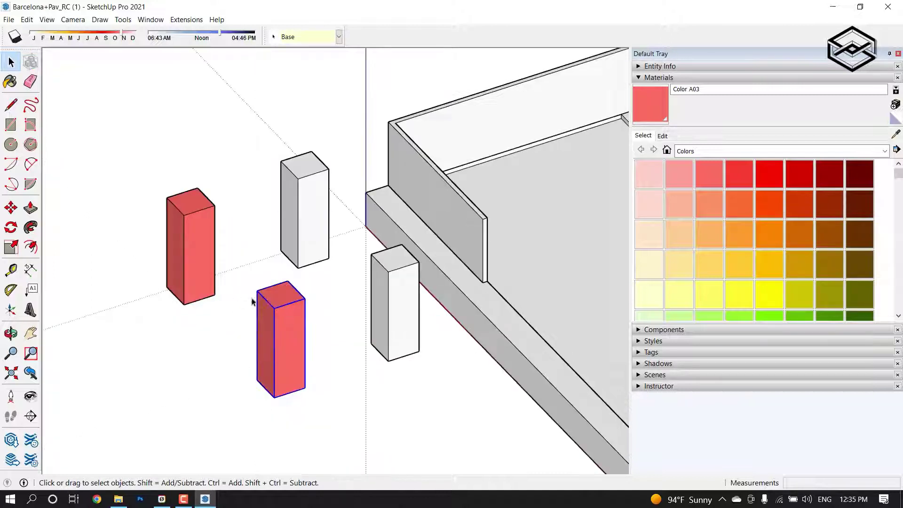
{"action": "double_click", "coordinate": [271, 303]}
{"action": "left_click", "coordinate": [30, 208]}
{"action": "key", "text": "space"}
- Shift the red column's top edge inward to taper it, then select the lower red column
{"action": "left_click", "coordinate": [11, 207]}
{"action": "scroll", "coordinate": [285, 308], "scroll_direction": "up", "scroll_amount": 2}
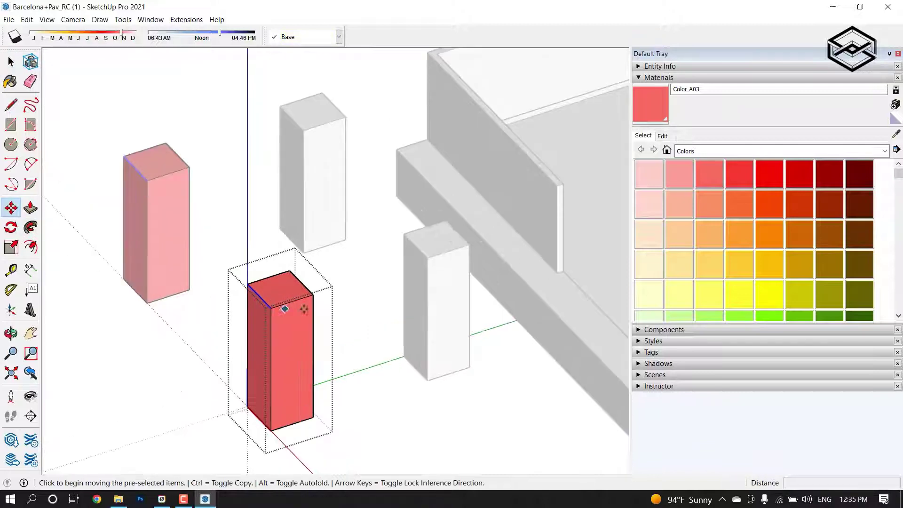
{"action": "left_click", "coordinate": [272, 307]}
{"action": "left_click", "coordinate": [285, 278]}
{"action": "key", "text": "space"}
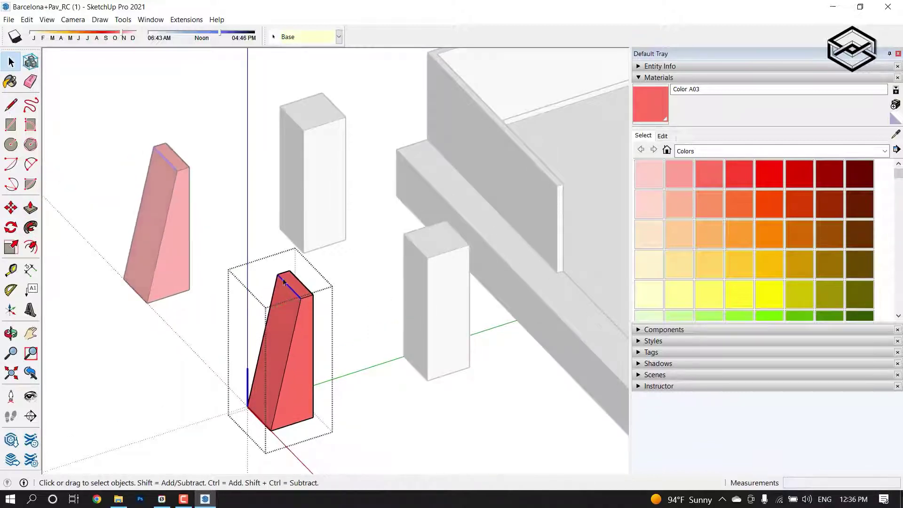
{"action": "left_click", "coordinate": [256, 221]}
{"action": "scroll", "coordinate": [256, 221], "scroll_direction": "down", "scroll_amount": 2}
{"action": "mouse_move", "coordinate": [256, 221]}
{"action": "middle_mouse_down"}
{"action": "mouse_move", "coordinate": [254, 250]}
{"action": "mouse_move", "coordinate": [147, 147]}
{"action": "mouse_move", "coordinate": [258, 236]}
{"action": "mouse_move", "coordinate": [277, 267]}
{"action": "middle_mouse_up"}
{"action": "left_click", "coordinate": [278, 267]}
- Orbit and zoom around the test columns to inspect the taper from higher viewpoints
{"action": "scroll", "coordinate": [230, 228], "scroll_direction": "down", "scroll_amount": 3}
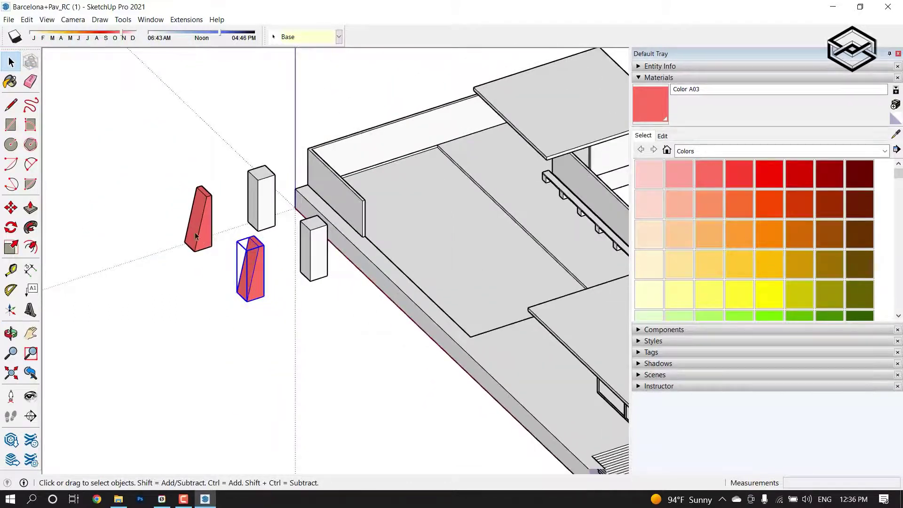
{"action": "scroll", "coordinate": [180, 229], "scroll_direction": "up", "scroll_amount": 2}
{"action": "scroll", "coordinate": [181, 229], "scroll_direction": "down", "scroll_amount": 2}
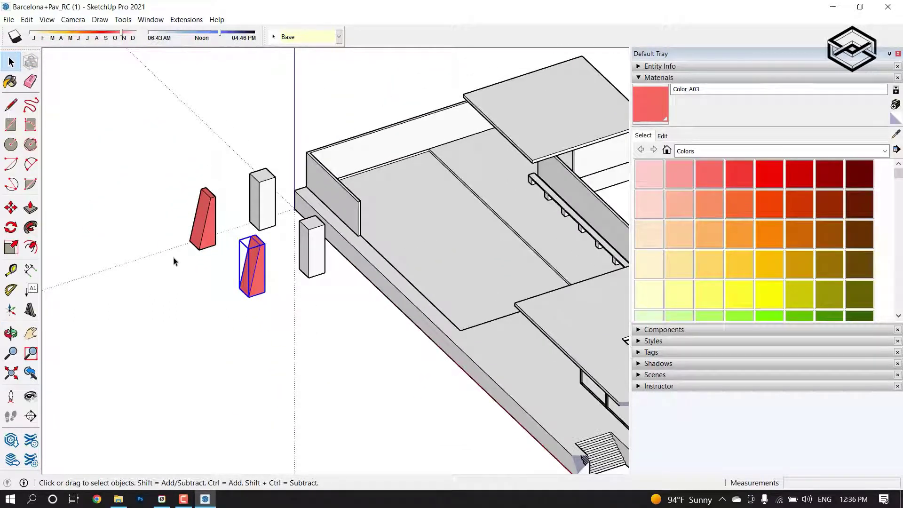
{"action": "mouse_move", "coordinate": [198, 262]}
{"action": "middle_mouse_down"}
{"action": "mouse_move", "coordinate": [233, 266]}
{"action": "mouse_move", "coordinate": [265, 193]}
{"action": "middle_mouse_up"}
{"action": "scroll", "coordinate": [264, 192], "scroll_direction": "up", "scroll_amount": 2}
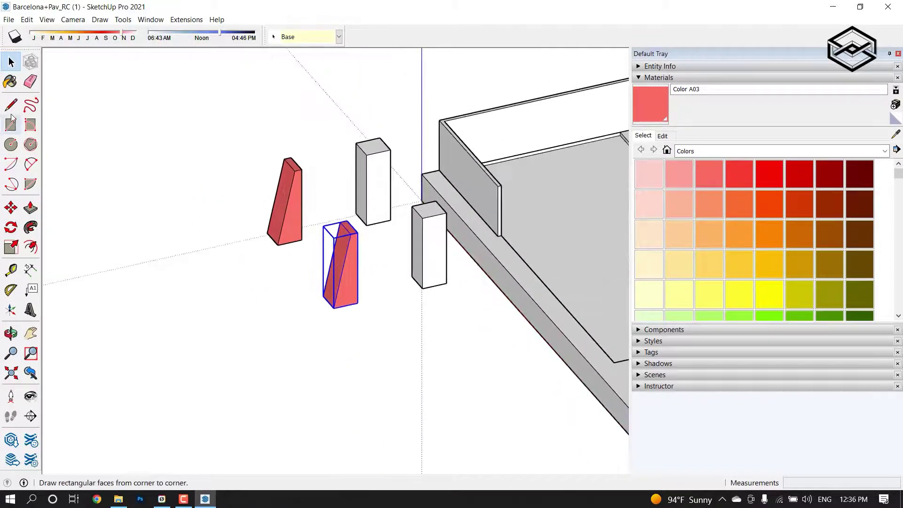
{"action": "middle_click_drag", "start_coordinate": [298, 175], "coordinate": [412, 229]}
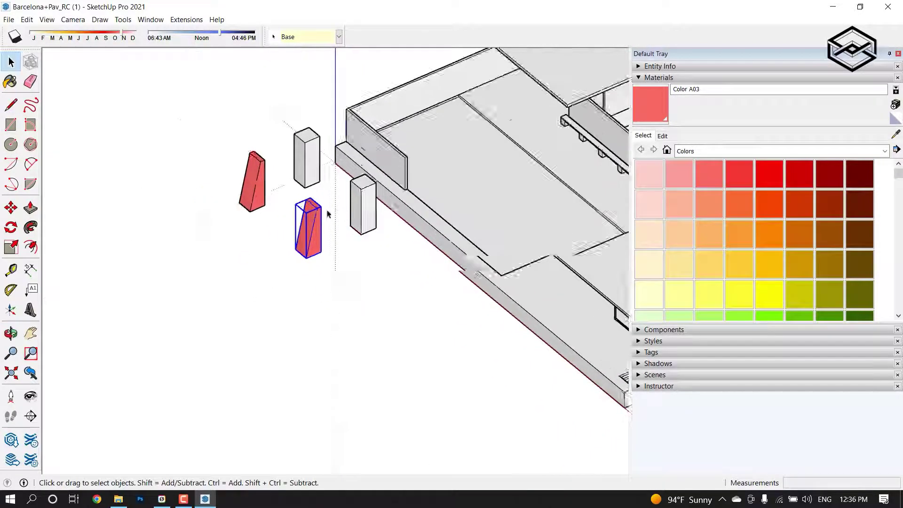
{"action": "scroll", "coordinate": [386, 231], "scroll_direction": "up", "scroll_amount": 2}
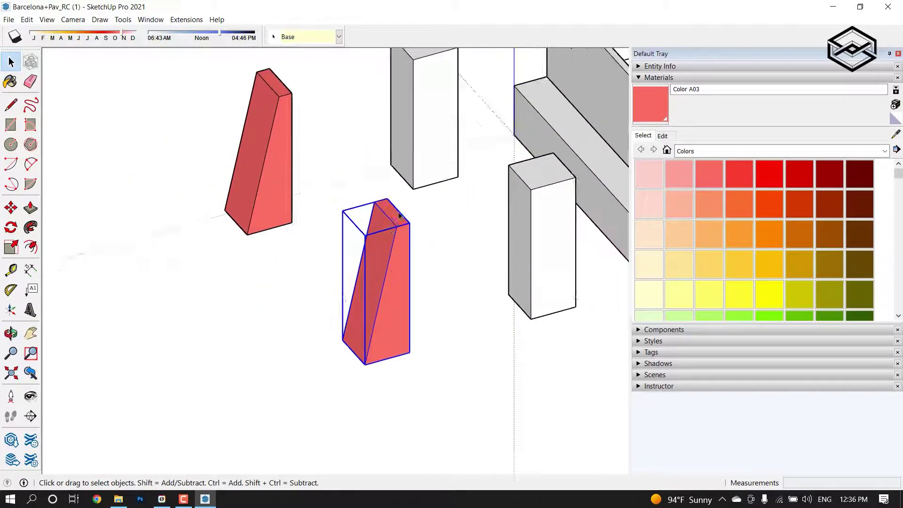
{"action": "middle_click_drag", "start_coordinate": [426, 70], "coordinate": [395, 136]}
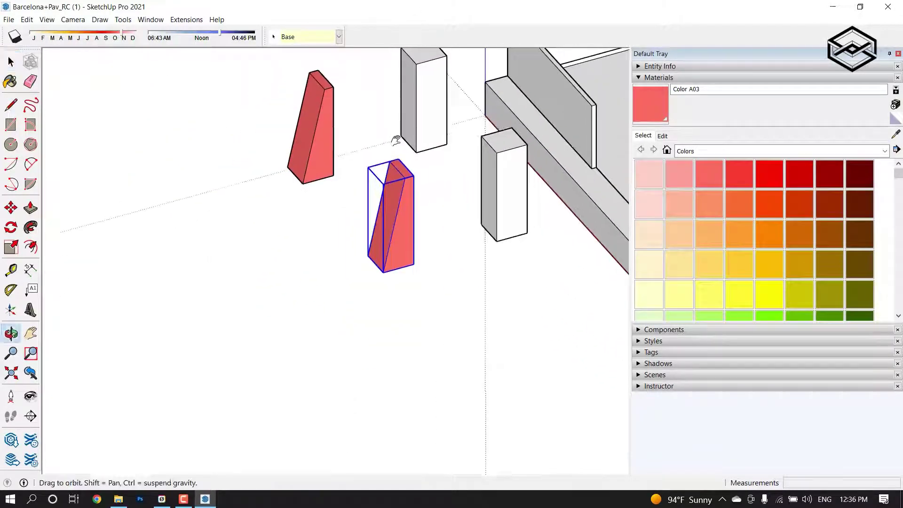
{"action": "scroll", "coordinate": [356, 254], "scroll_direction": "down", "scroll_amount": 2}
{"action": "scroll", "coordinate": [356, 255], "scroll_direction": "up", "scroll_amount": 2}
{"action": "scroll", "coordinate": [357, 255], "scroll_direction": "down", "scroll_amount": 1}
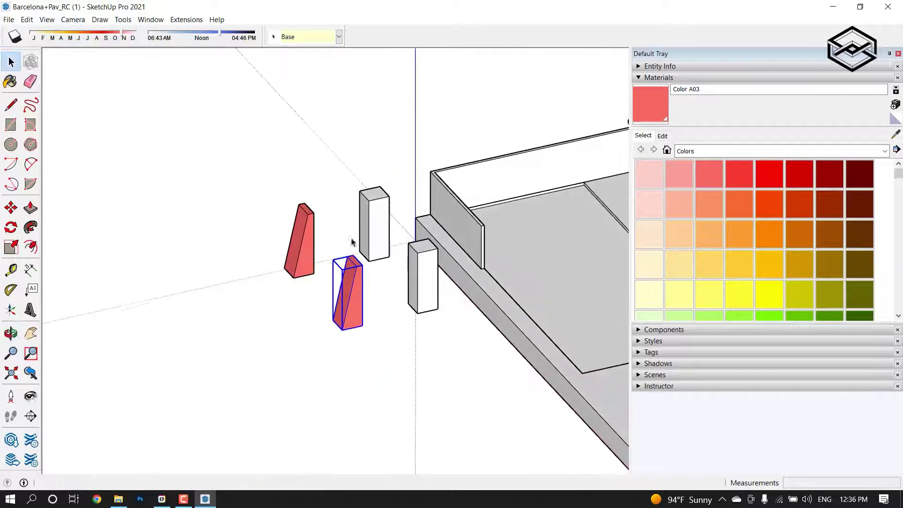
{"action": "scroll", "coordinate": [356, 254], "scroll_direction": "up", "scroll_amount": 2}
- Move the lower red column's top edge to finish the narrow-top taper, then view from above
{"action": "double_click", "coordinate": [357, 262]}
{"action": "scroll", "coordinate": [361, 264], "scroll_direction": "up", "scroll_amount": 1}
{"action": "scroll", "coordinate": [367, 262], "scroll_direction": "up", "scroll_amount": 1}
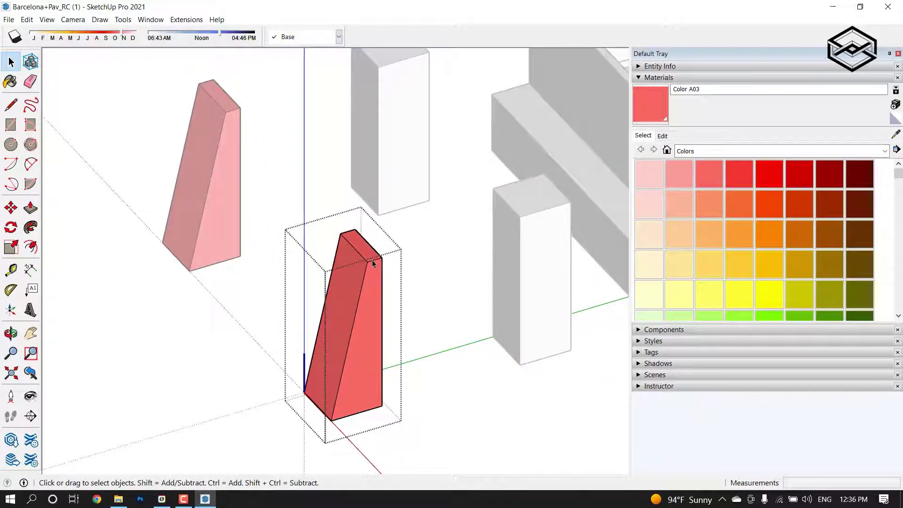
{"action": "scroll", "coordinate": [372, 260], "scroll_direction": "up", "scroll_amount": 1}
{"action": "key", "text": "m"}
{"action": "left_click", "coordinate": [365, 247]}
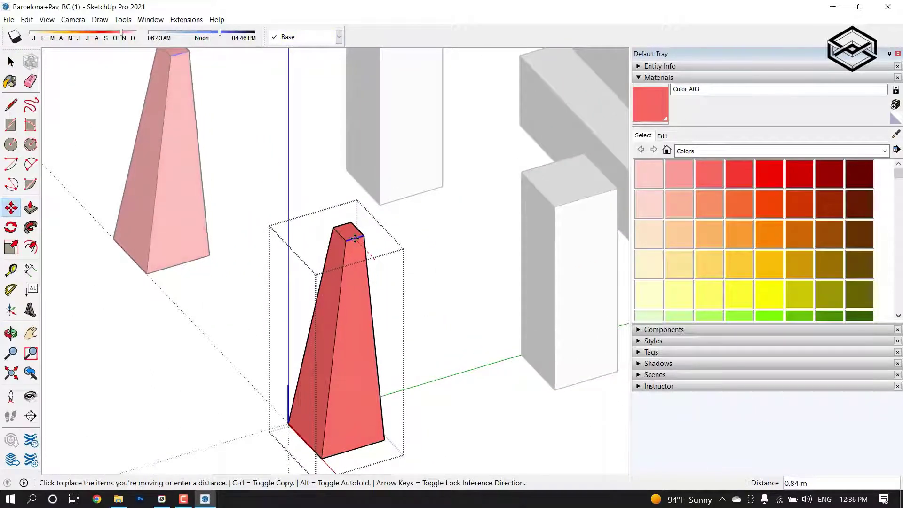
{"action": "key", "text": "Escape"}
{"action": "scroll", "coordinate": [434, 288], "scroll_direction": "down", "scroll_amount": 3}
{"action": "middle_click_drag", "start_coordinate": [429, 283], "coordinate": [254, 247]}
{"action": "mouse_move", "coordinate": [254, 246]}
{"action": "left_mouse_down"}
{"action": "mouse_move", "coordinate": [340, 433]}
{"action": "mouse_move", "coordinate": [348, 248]}
{"action": "mouse_move", "coordinate": [333, 322]}
{"action": "left_mouse_up"}
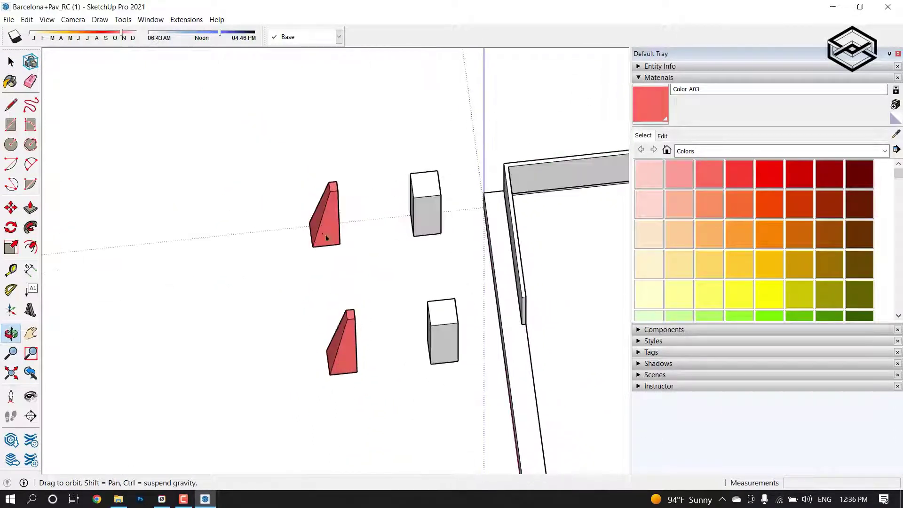
{"action": "mouse_move", "coordinate": [333, 322]}
{"action": "middle_mouse_down"}
{"action": "mouse_move", "coordinate": [454, 269]}
{"action": "mouse_move", "coordinate": [327, 212]}
{"action": "mouse_move", "coordinate": [328, 229]}
{"action": "mouse_move", "coordinate": [260, 216]}
{"action": "mouse_move", "coordinate": [397, 205]}
{"action": "mouse_move", "coordinate": [238, 230]}
{"action": "mouse_move", "coordinate": [306, 241]}
{"action": "middle_mouse_up"}
{"action": "left_click", "coordinate": [327, 212]}
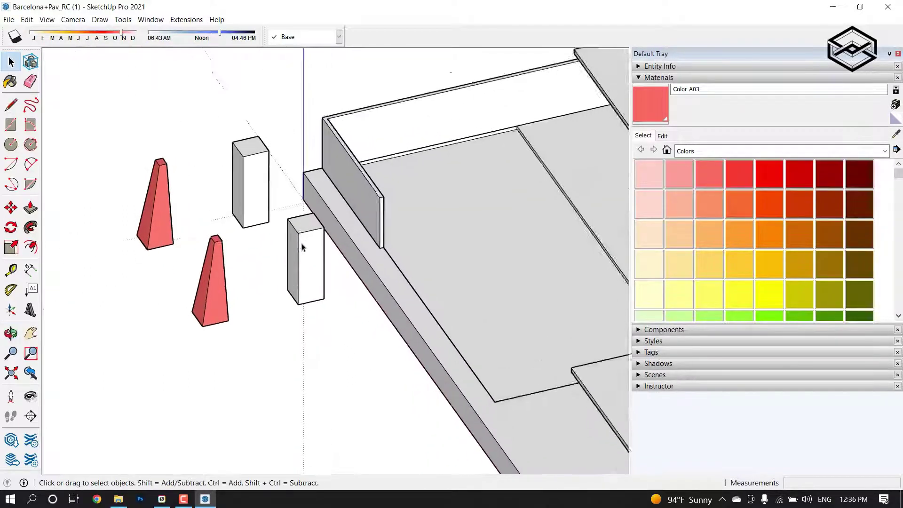
{"action": "left_click", "coordinate": [306, 245]}
{"action": "left_click", "coordinate": [380, 220]}
{"action": "scroll", "coordinate": [332, 181], "scroll_direction": "down", "scroll_amount": 3}
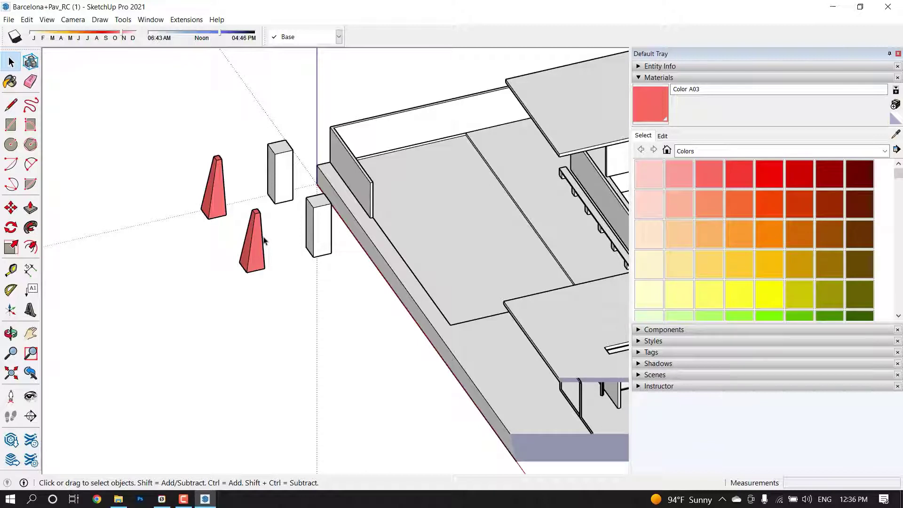
{"action": "scroll", "coordinate": [262, 253], "scroll_direction": "up", "scroll_amount": 2}
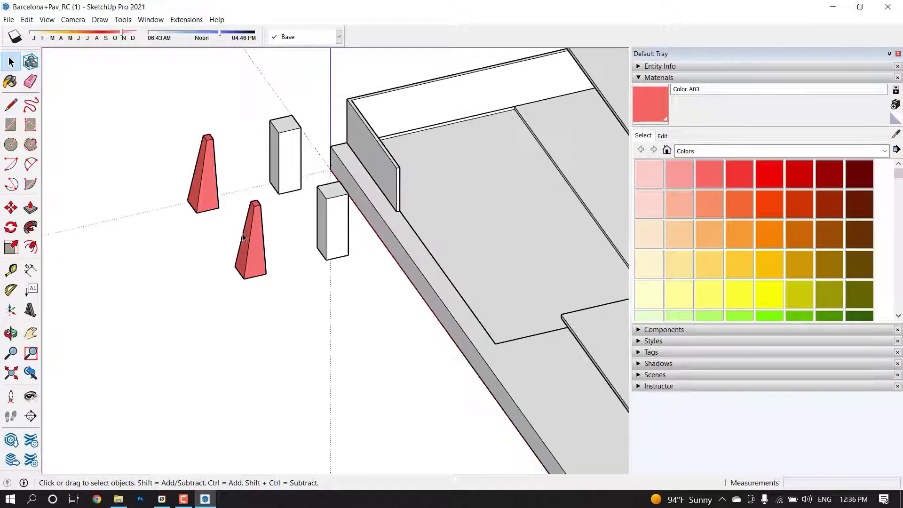
{"action": "scroll", "coordinate": [244, 237], "scroll_direction": "up", "scroll_amount": 2}
{"action": "scroll", "coordinate": [262, 212], "scroll_direction": "down", "scroll_amount": 3}
{"action": "mouse_move", "coordinate": [262, 212]}
{"action": "middle_mouse_down"}
{"action": "mouse_move", "coordinate": [242, 242]}
{"action": "mouse_move", "coordinate": [225, 216]}
{"action": "mouse_move", "coordinate": [299, 227]}
{"action": "middle_mouse_up"}
{"action": "scroll", "coordinate": [225, 216], "scroll_direction": "up", "scroll_amount": 3}
{"action": "left_click", "coordinate": [237, 214]}
{"action": "scroll", "coordinate": [237, 215], "scroll_direction": "down", "scroll_amount": 3}
{"action": "scroll", "coordinate": [298, 227], "scroll_direction": "up", "scroll_amount": 2}
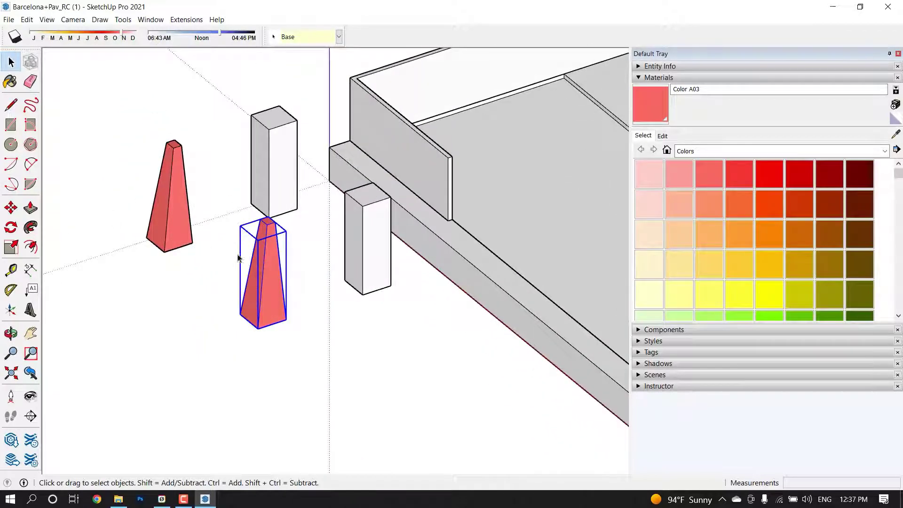
{"action": "double_click", "coordinate": [254, 267]}
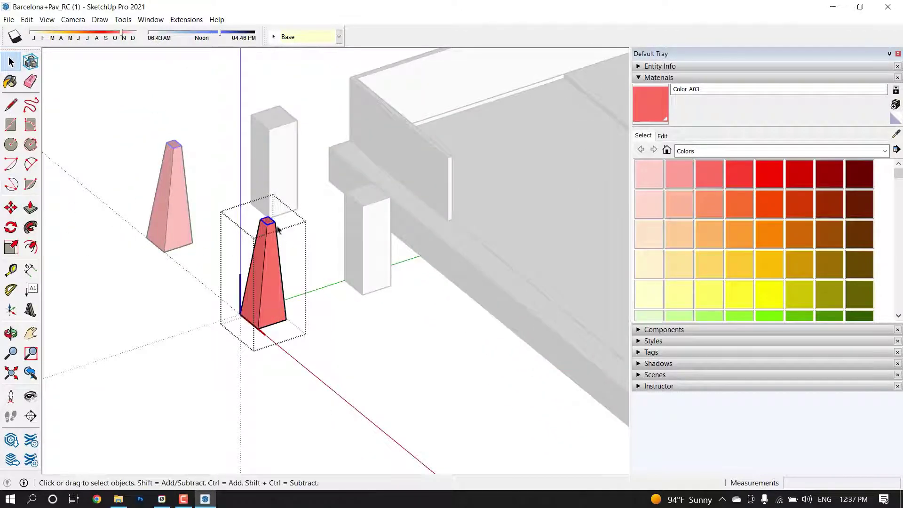
{"action": "scroll", "coordinate": [273, 226], "scroll_direction": "up", "scroll_amount": 2}
{"action": "key", "text": "m"}
{"action": "left_click", "coordinate": [277, 225]}
{"action": "key", "text": "Escape"}
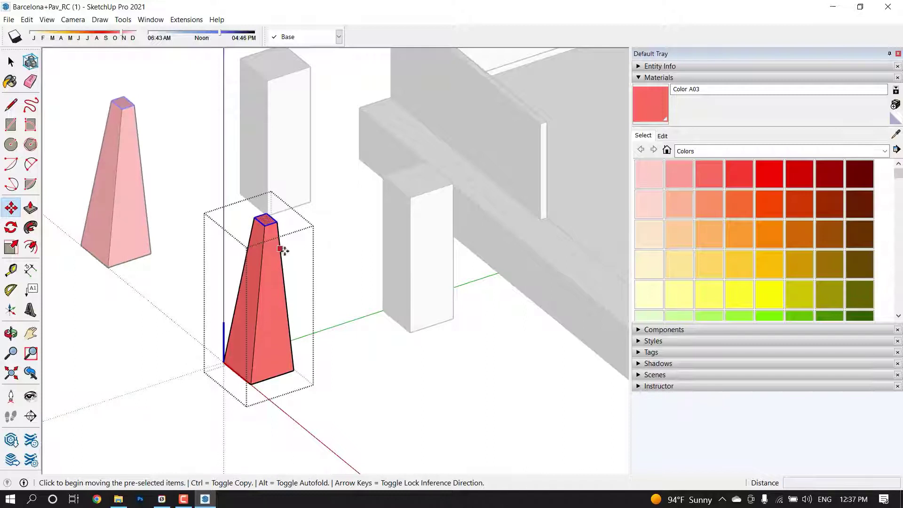
{"action": "key", "text": "space"}
{"action": "scroll", "coordinate": [301, 249], "scroll_direction": "down", "scroll_amount": 3}
{"action": "left_click", "coordinate": [335, 283]}
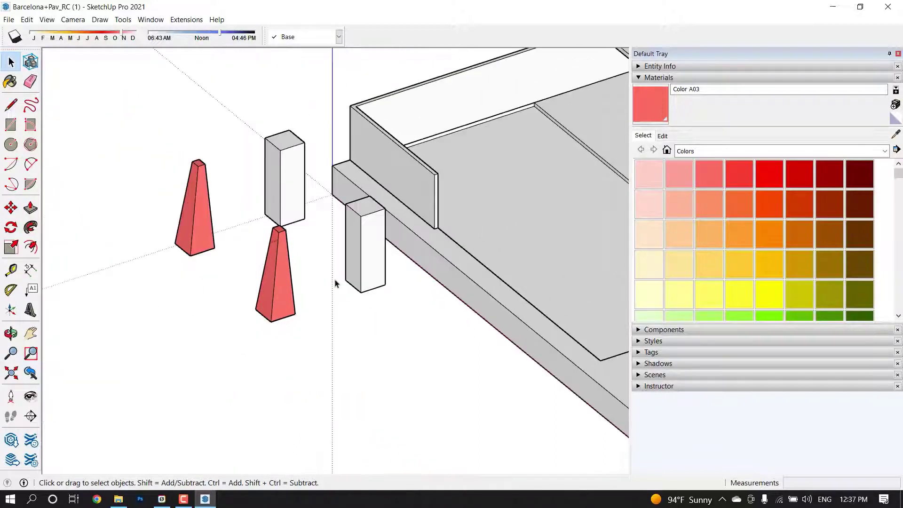
- Make the lower red pyramid a unique component and select it
{"action": "right_click", "coordinate": [275, 284]}
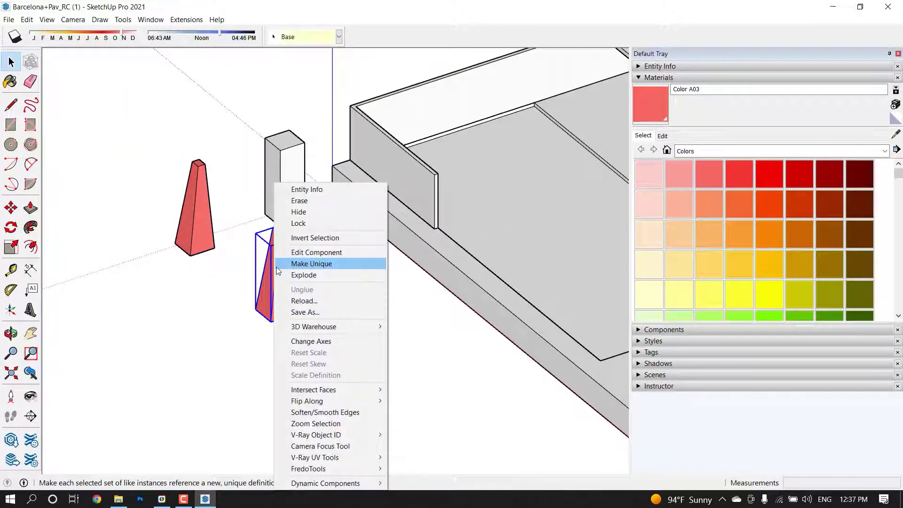
{"action": "left_click", "coordinate": [311, 265]}
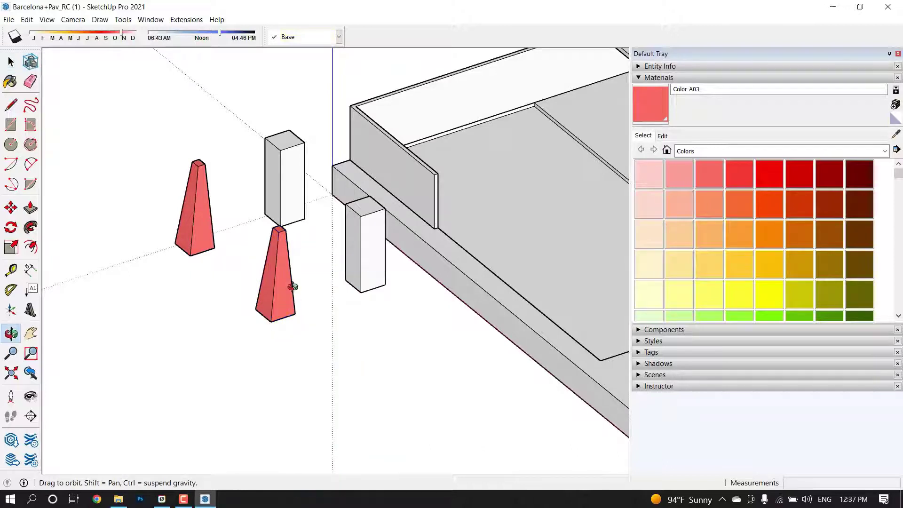
{"action": "middle_click_drag", "start_coordinate": [292, 286], "coordinate": [40, 237]}
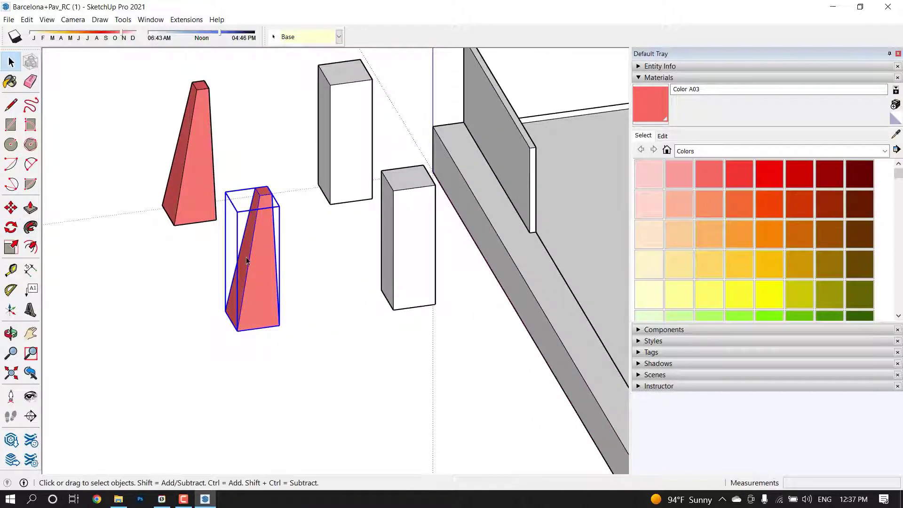
{"action": "double_click", "coordinate": [256, 230]}
{"action": "key", "text": "p"}
{"action": "key", "text": "space"}
{"action": "key", "text": "Escape"}
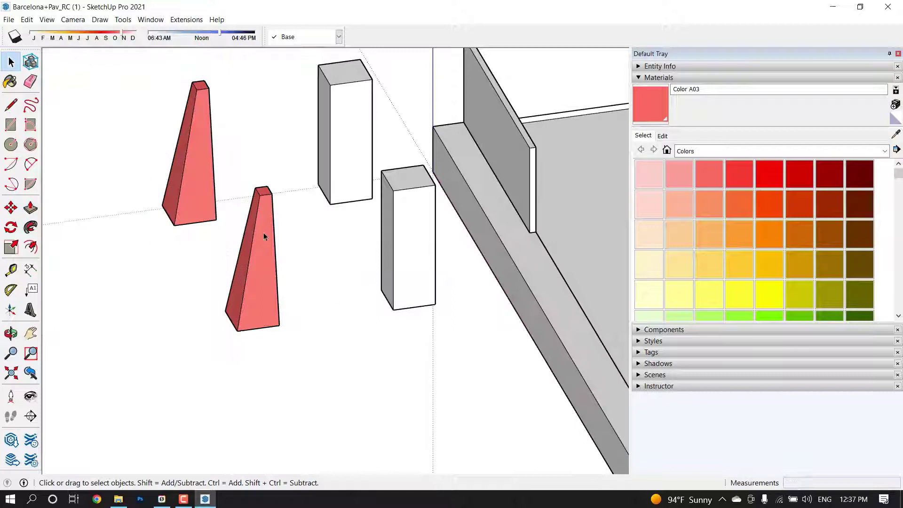
{"action": "left_click", "coordinate": [264, 234]}
- Copy the unique pyramid to its left and orbit around the pyramids
{"action": "left_click", "coordinate": [11, 208]}
{"action": "key", "text": "ctrl"}
{"action": "left_click", "coordinate": [278, 326]}
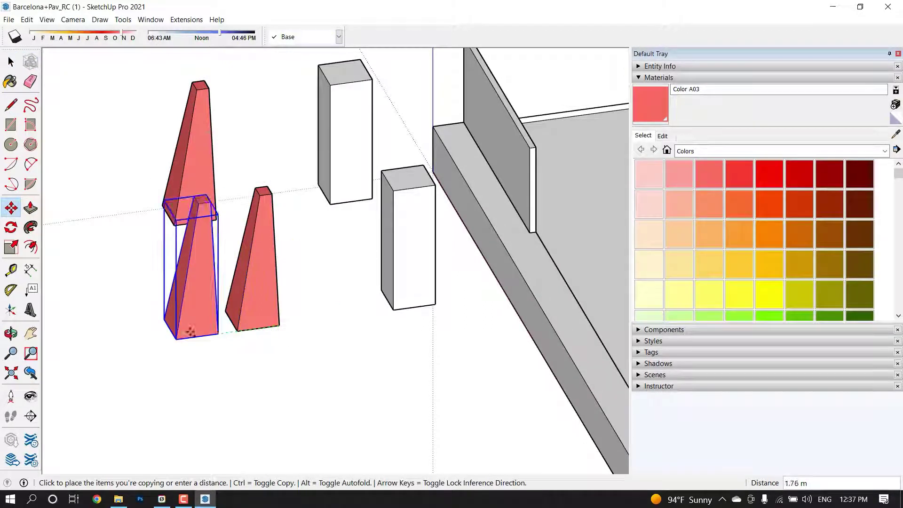
{"action": "left_click", "coordinate": [127, 347]}
{"action": "key", "text": "space"}
{"action": "key", "text": "o"}
{"action": "mouse_move", "coordinate": [281, 325]}
{"action": "middle_mouse_down"}
{"action": "mouse_move", "coordinate": [264, 298]}
{"action": "mouse_move", "coordinate": [343, 309]}
{"action": "mouse_move", "coordinate": [284, 141]}
{"action": "mouse_move", "coordinate": [205, 247]}
{"action": "middle_mouse_up"}
- Open the left pyramid copy, select all its geometry, and cancel an attempted move
{"action": "double_click", "coordinate": [205, 247]}
{"action": "triple_click", "coordinate": [214, 214]}
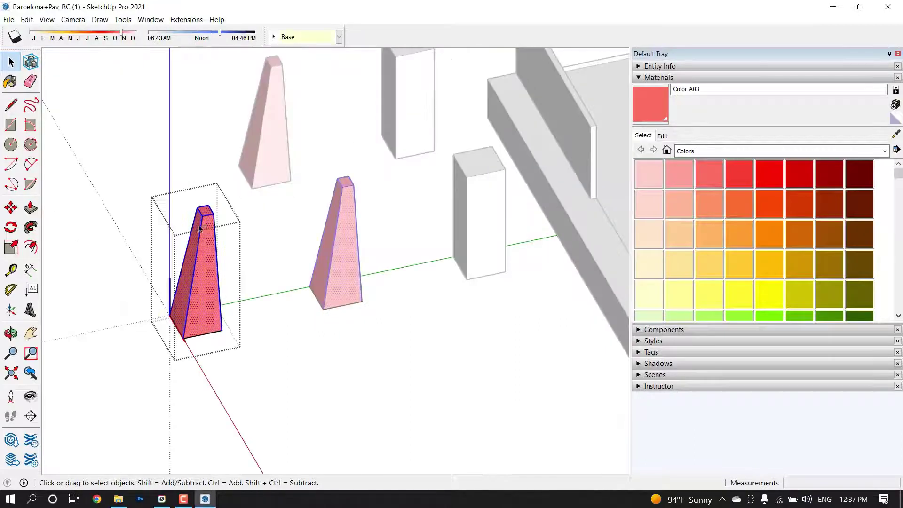
{"action": "key", "text": "m"}
{"action": "left_click", "coordinate": [214, 214]}
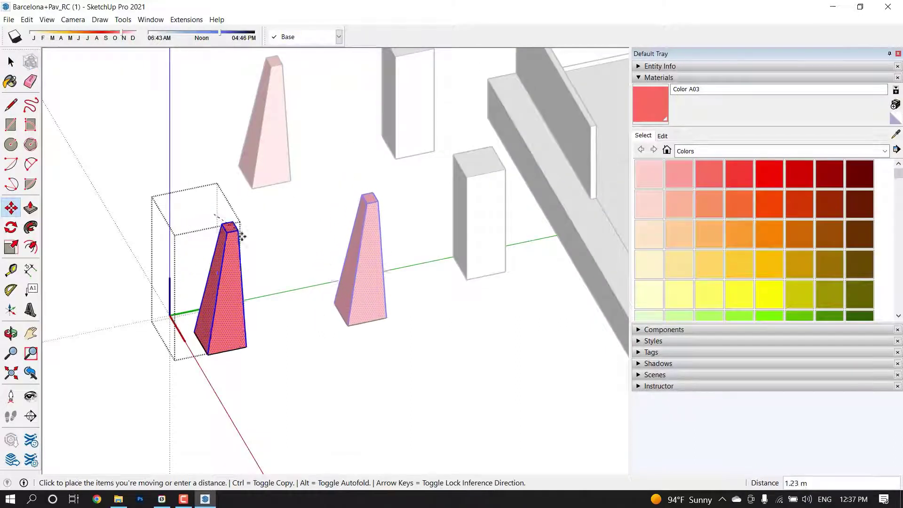
{"action": "key", "text": "Escape"}
{"action": "key", "text": "space"}
{"action": "key", "text": "Escape"}
- Try moving the left pyramid again, cancel, and orbit out to select all three red columns
{"action": "double_click", "coordinate": [205, 216]}
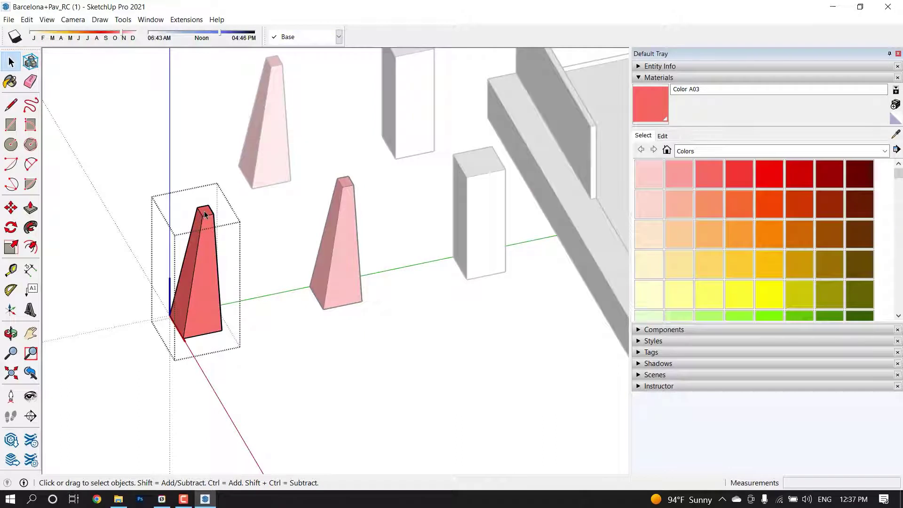
{"action": "key", "text": "m"}
{"action": "left_click", "coordinate": [203, 215]}
{"action": "key", "text": "Escape"}
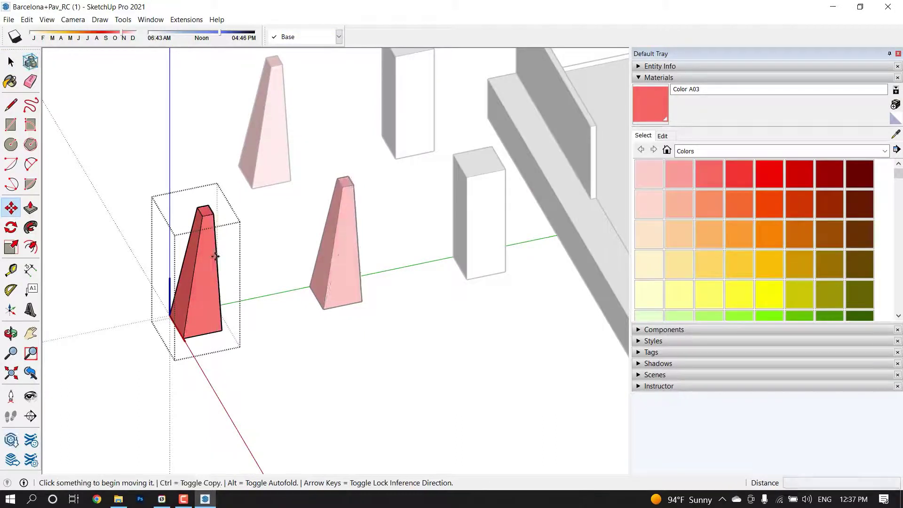
{"action": "scroll", "coordinate": [259, 248], "scroll_direction": "down", "scroll_amount": 3}
{"action": "mouse_move", "coordinate": [259, 248]}
{"action": "middle_mouse_down"}
{"action": "mouse_move", "coordinate": [268, 271]}
{"action": "mouse_move", "coordinate": [339, 246]}
{"action": "middle_mouse_up"}
{"action": "left_click_drag", "start_coordinate": [338, 245], "coordinate": [299, 323]}
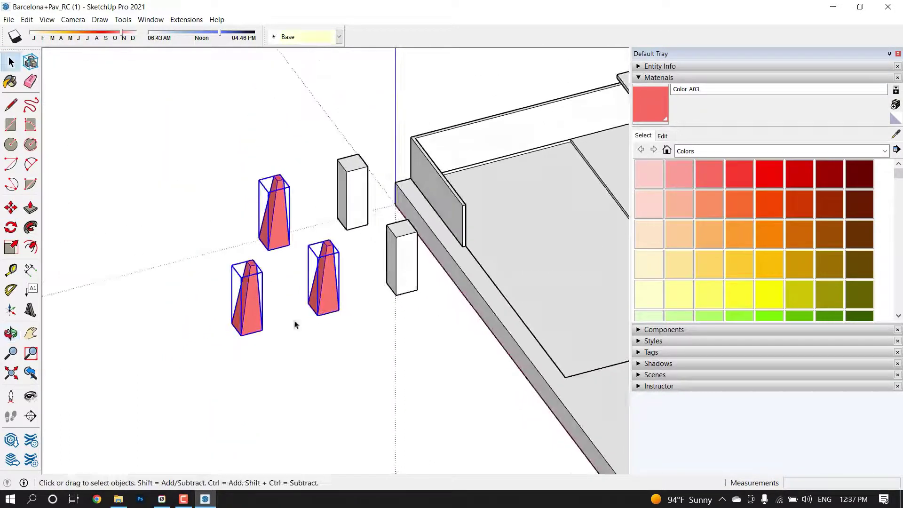